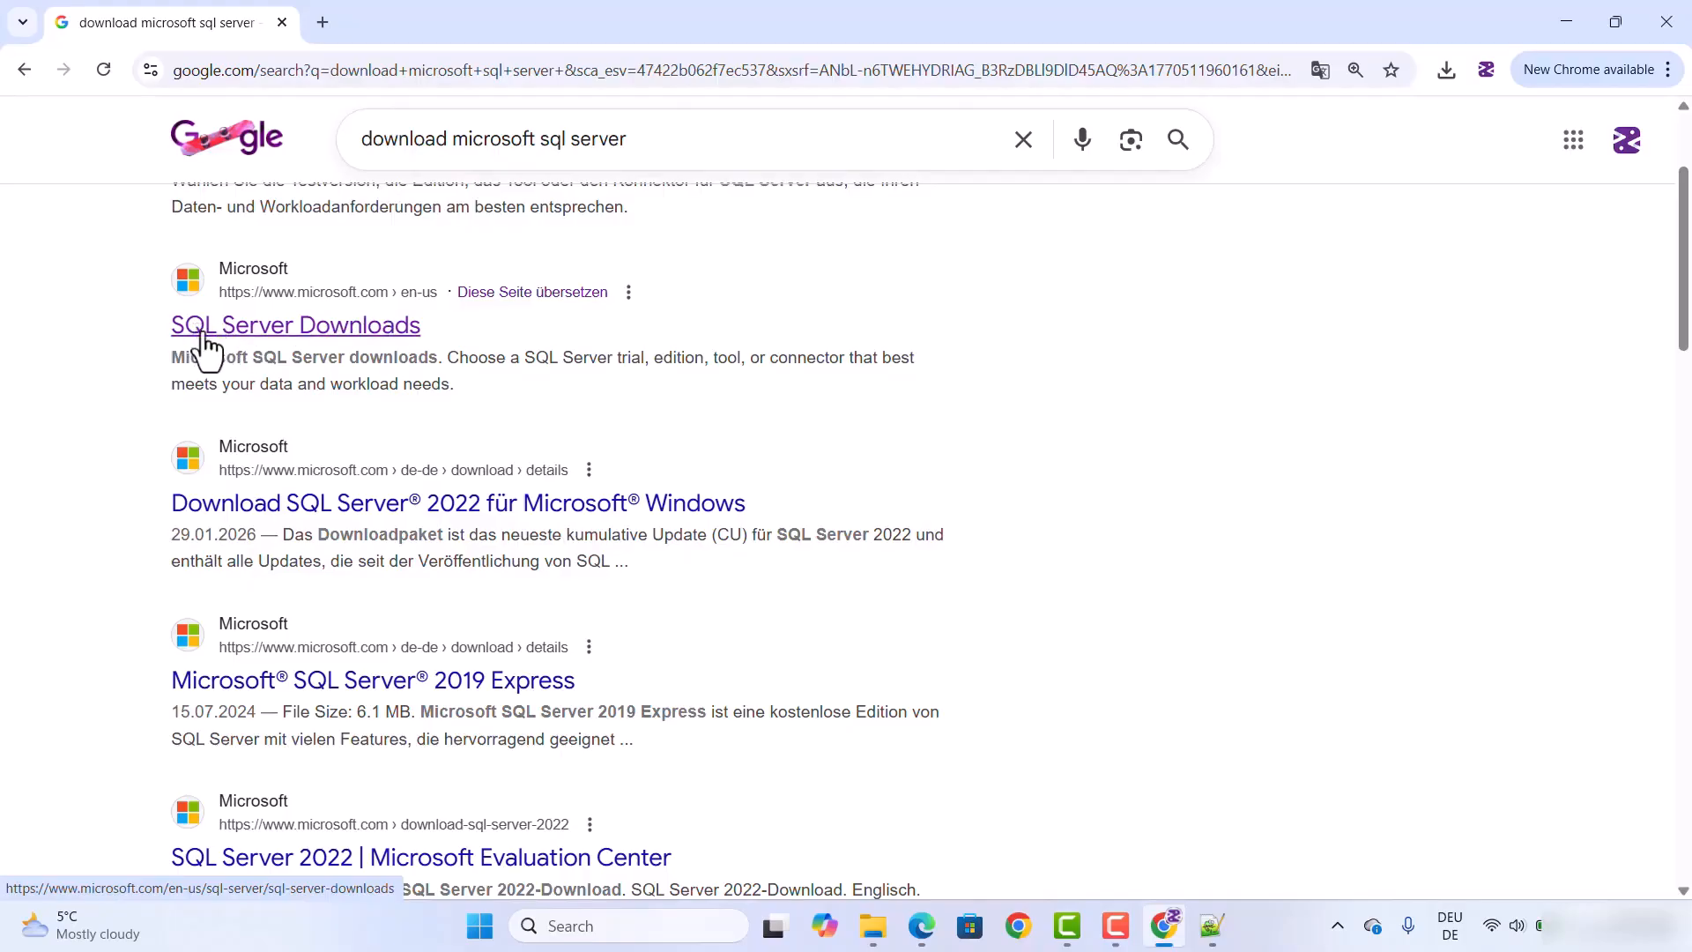
# Step: Open Microsoft's SQL Server Downloads page from the search results and download the SQL Server 2025 Express installer
pyautogui.click(276, 335)
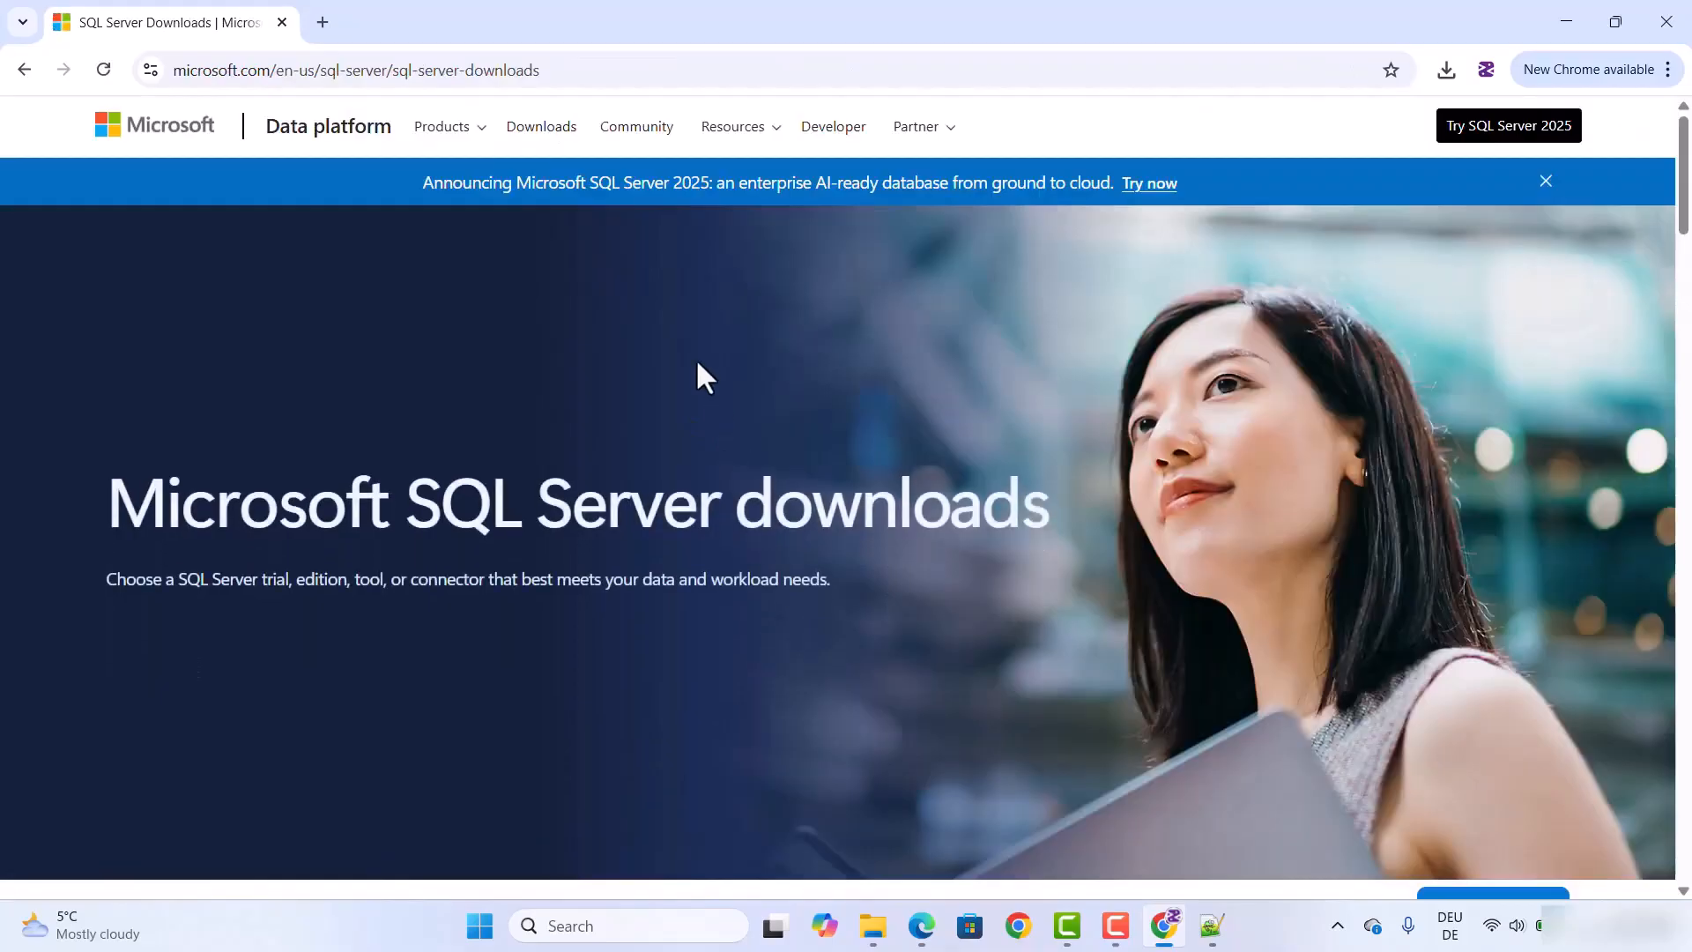
pyautogui.click(600, 79)
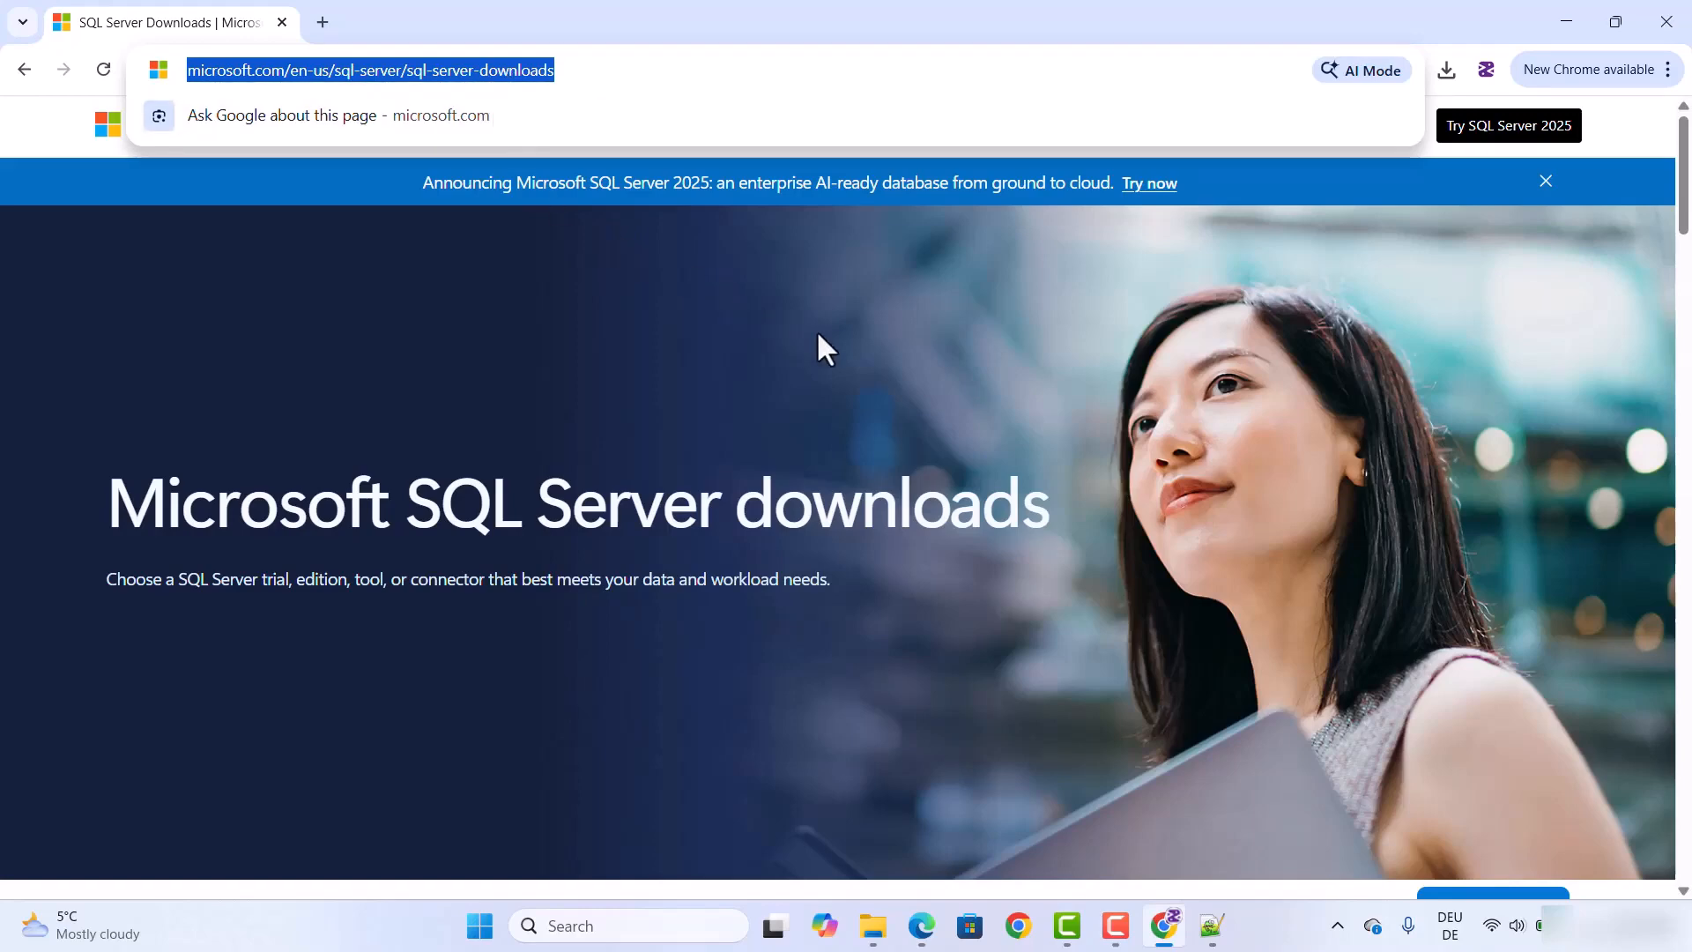
pyautogui.scroll(-1, 816, 331)
pyautogui.scroll(-3, 816, 332)
pyautogui.scroll(-2, 818, 349)
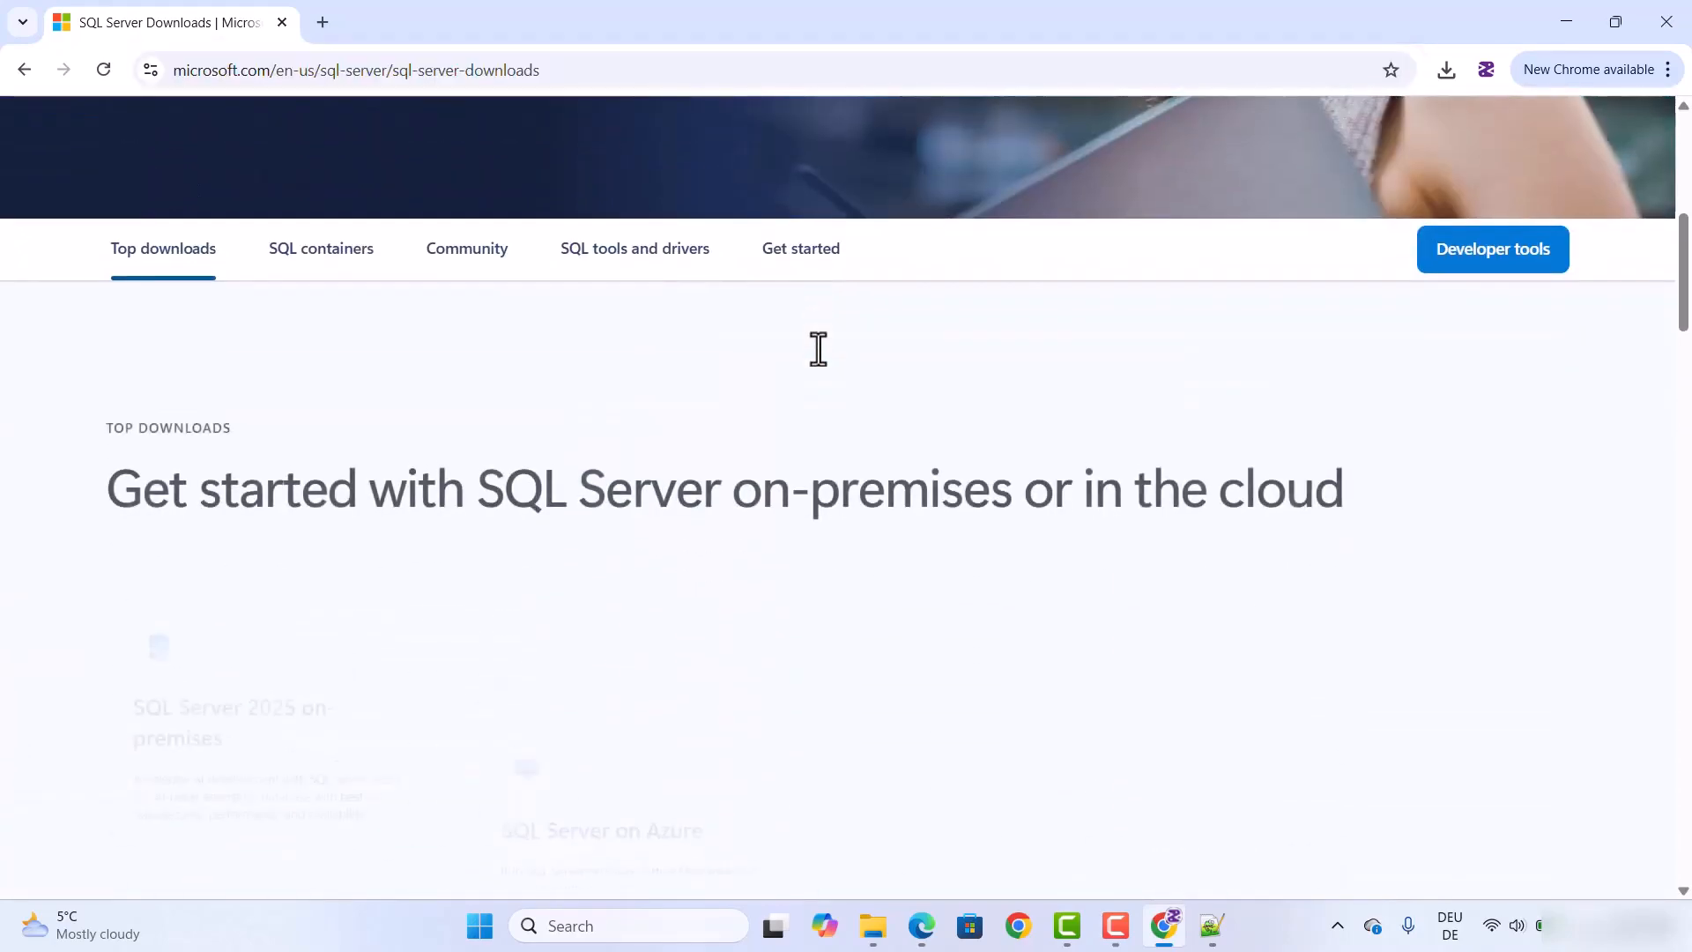
pyautogui.scroll(-1, 817, 349)
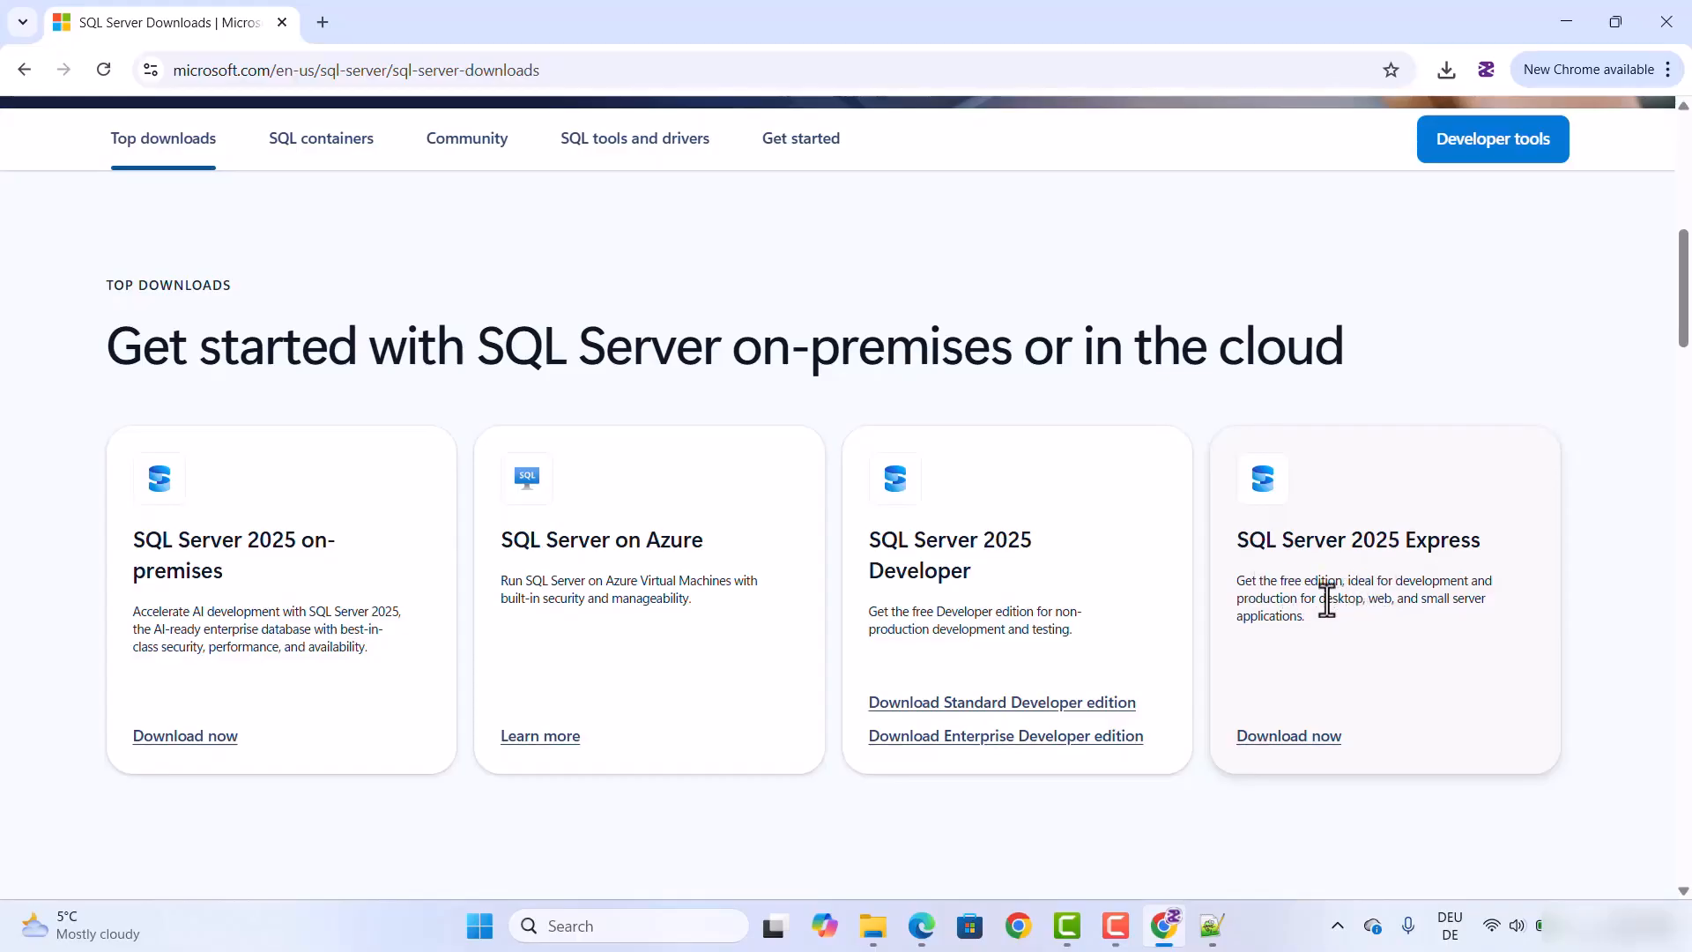
pyautogui.click(1291, 740)
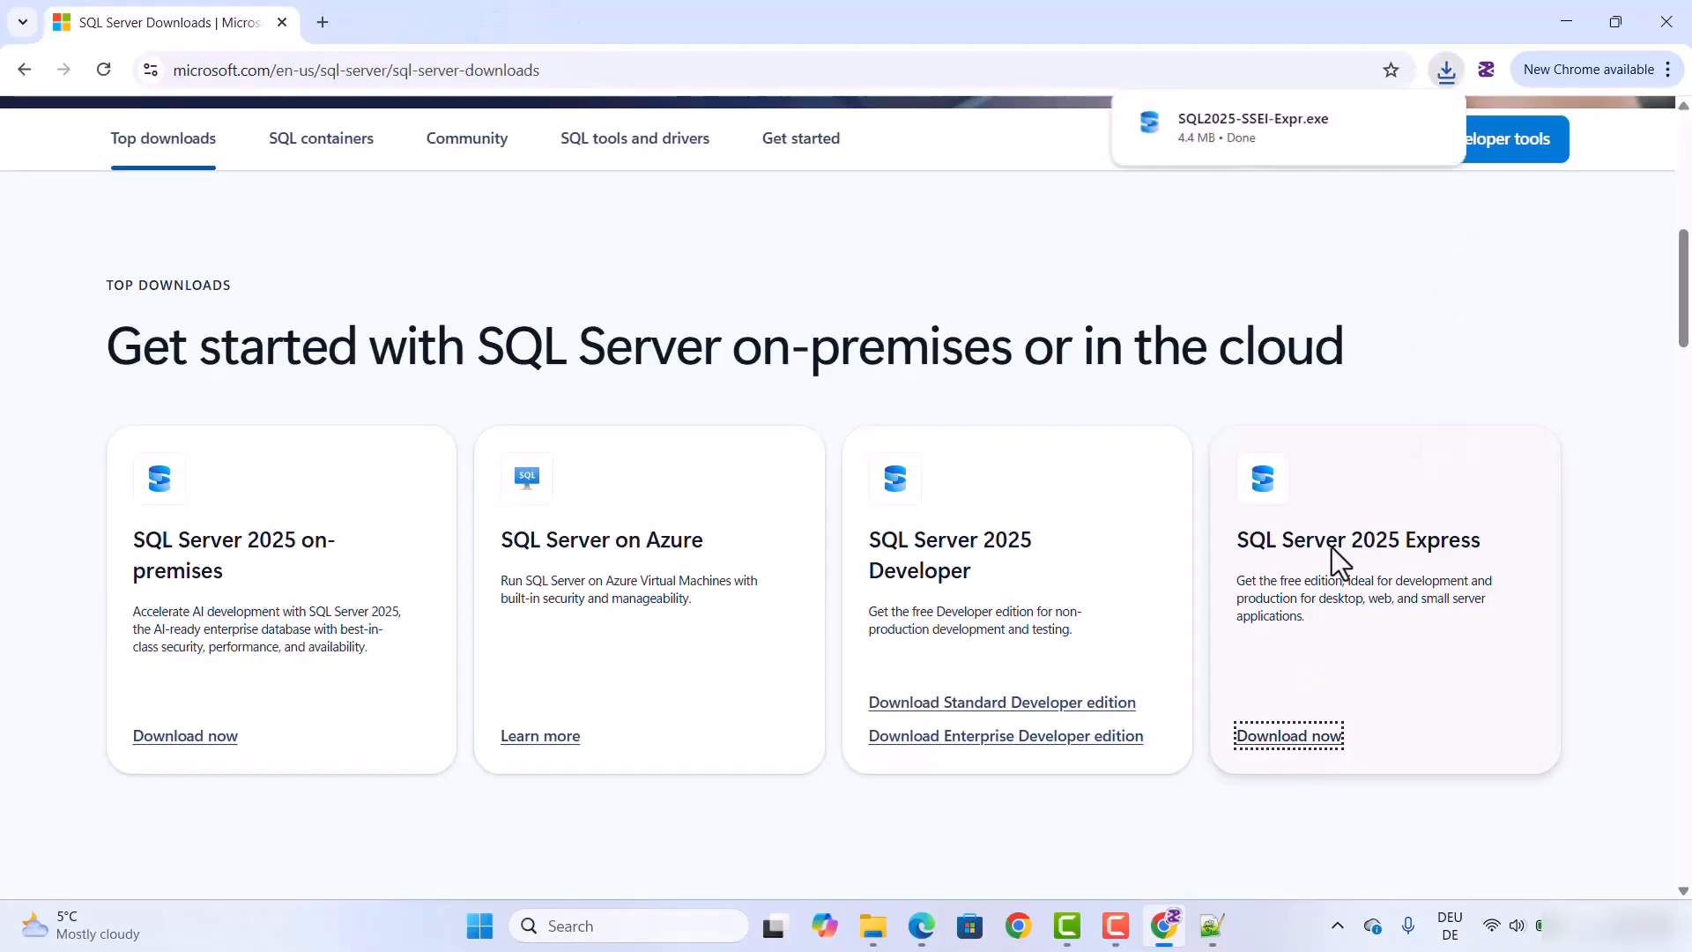
# Step: Run the downloaded SQL2025-SSEI-Expr.exe and minimize the browser
pyautogui.moveTo(1194, 148)
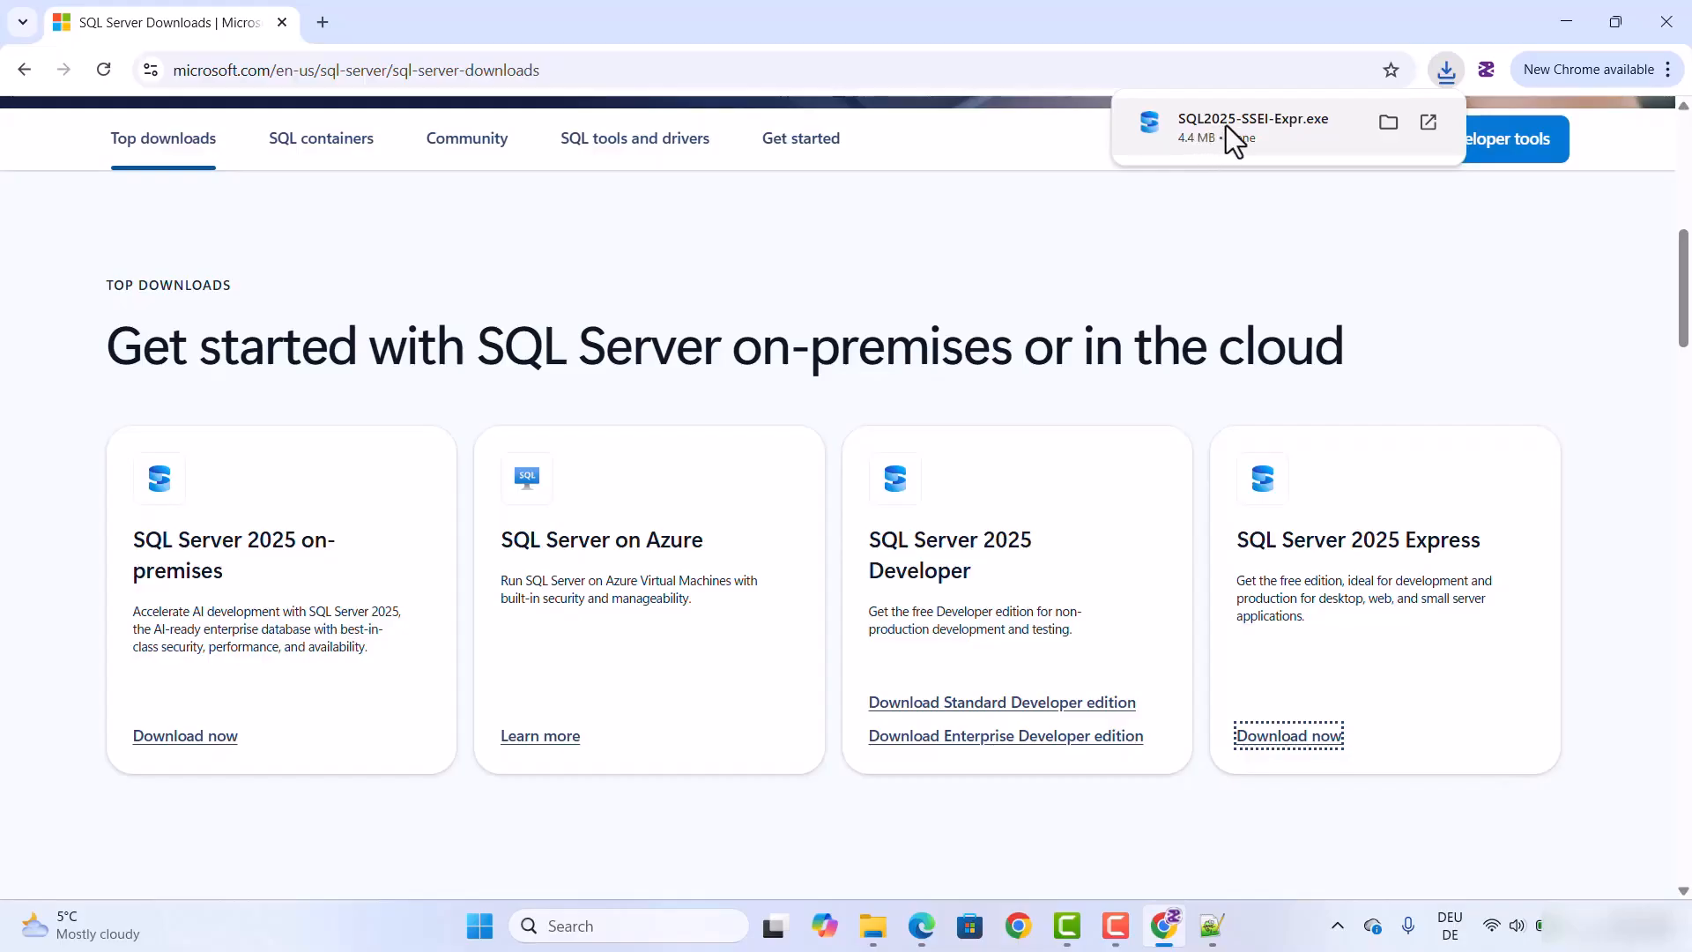
pyautogui.click(1225, 125)
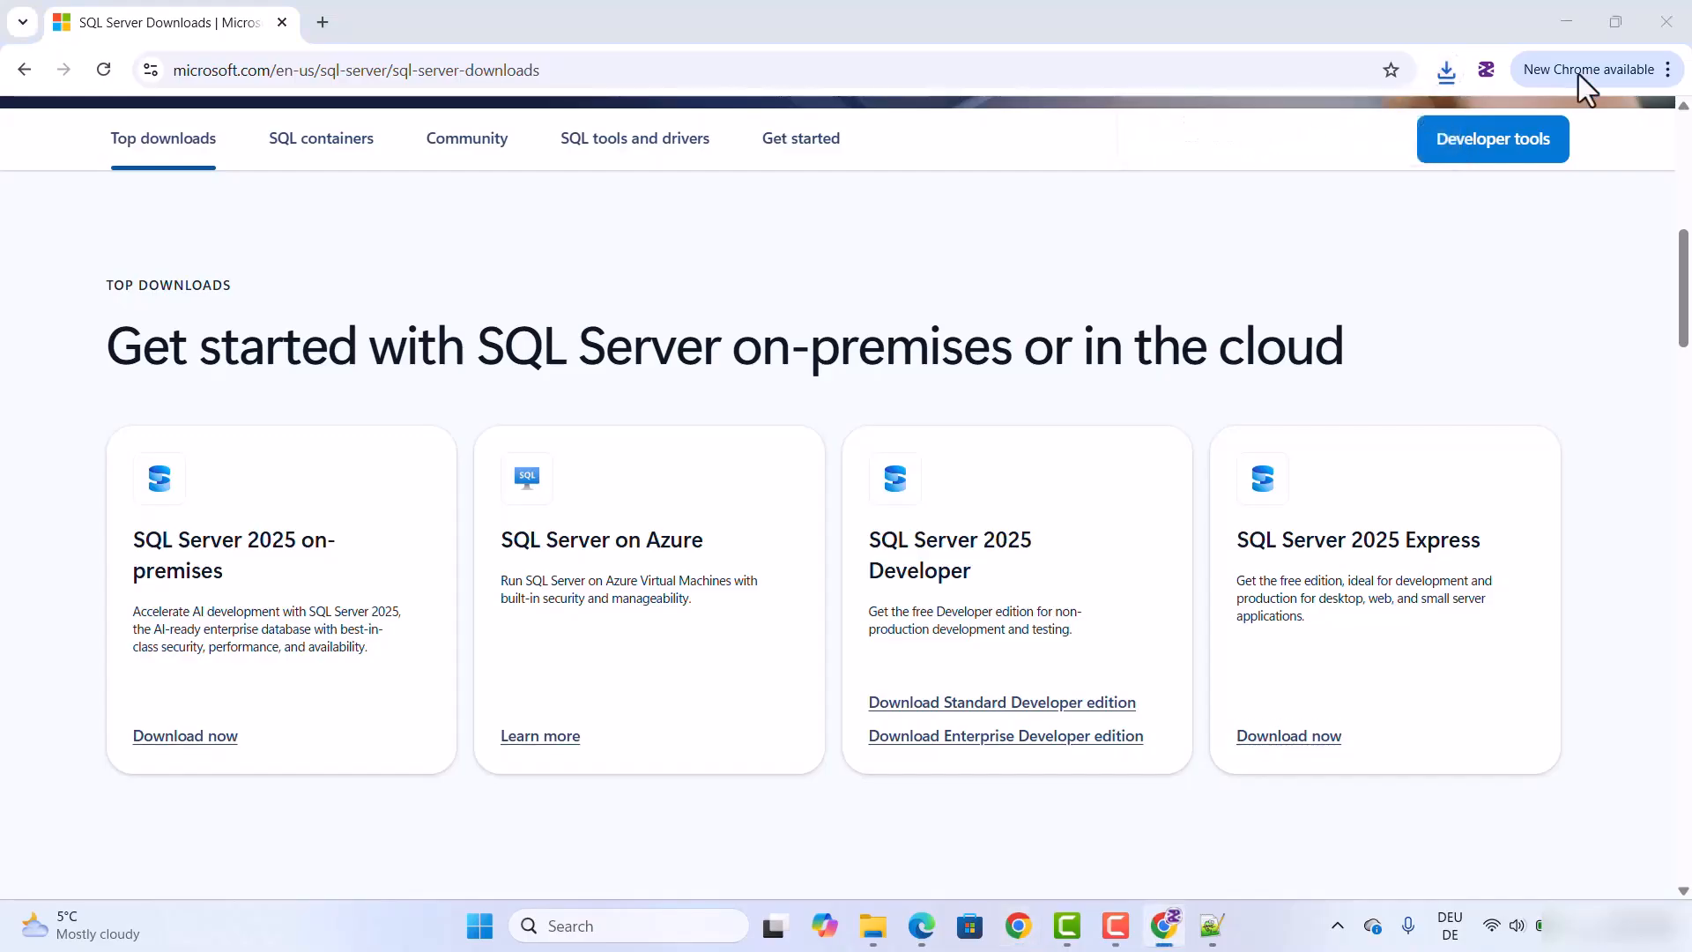
pyautogui.click(1567, 21)
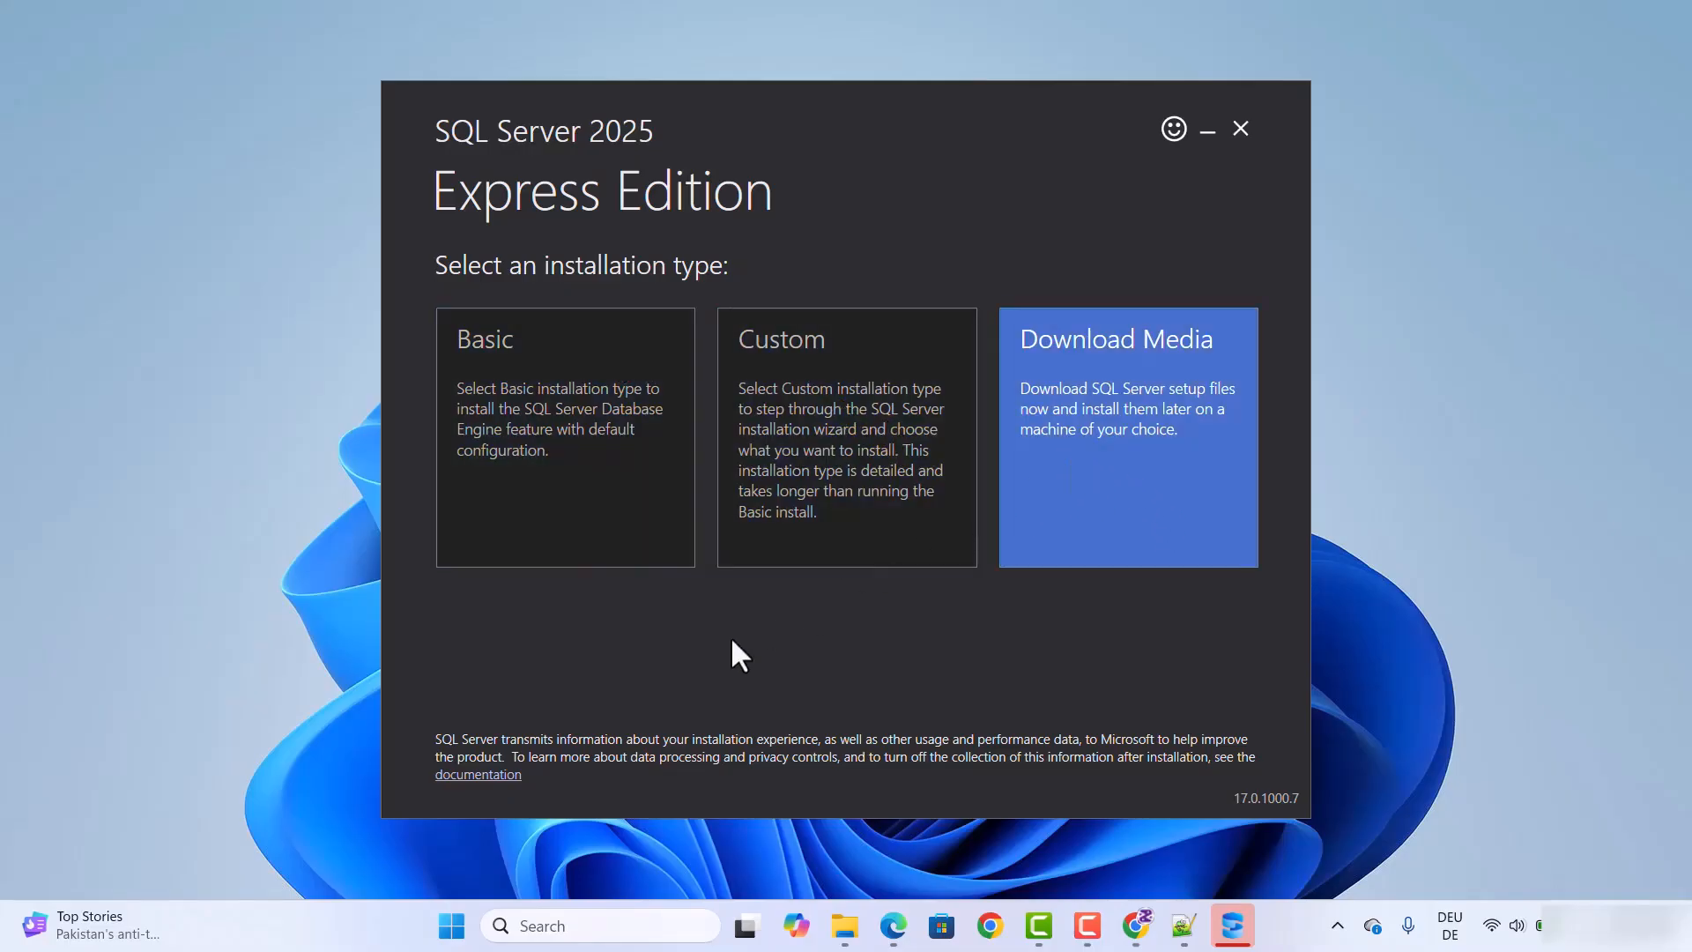
# Step: Install SQL Server 2025 Express with the Basic installation type, accepting the license terms and keeping the default install location
pyautogui.click(535, 412)
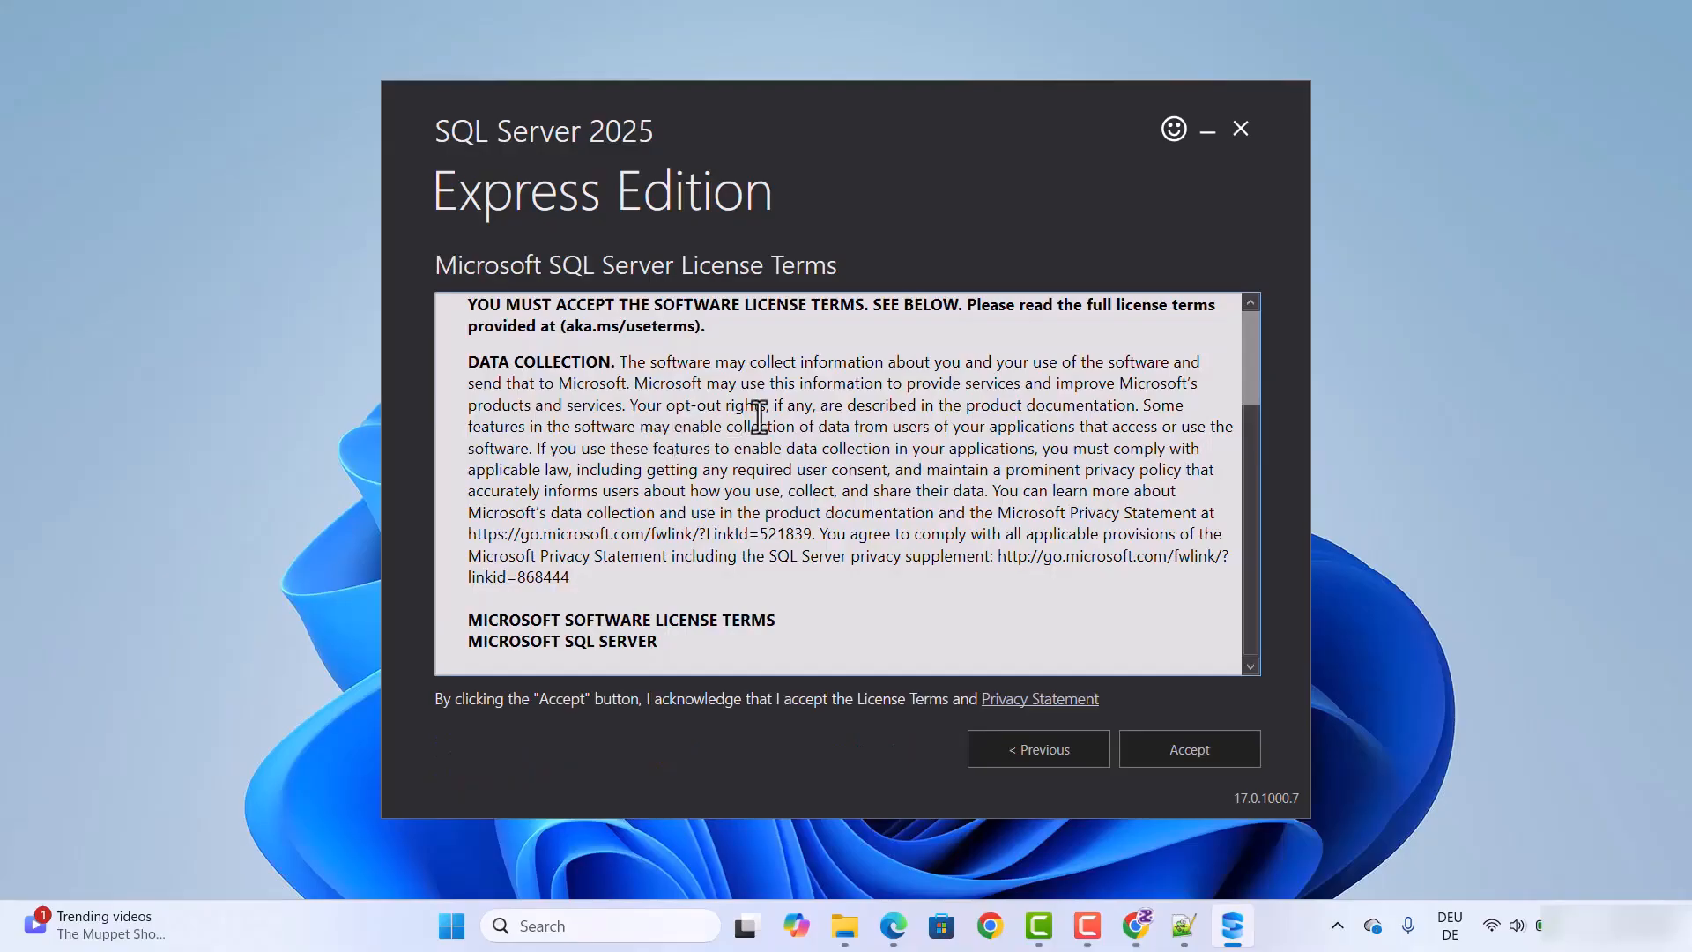
pyautogui.scroll(-12, 758, 418)
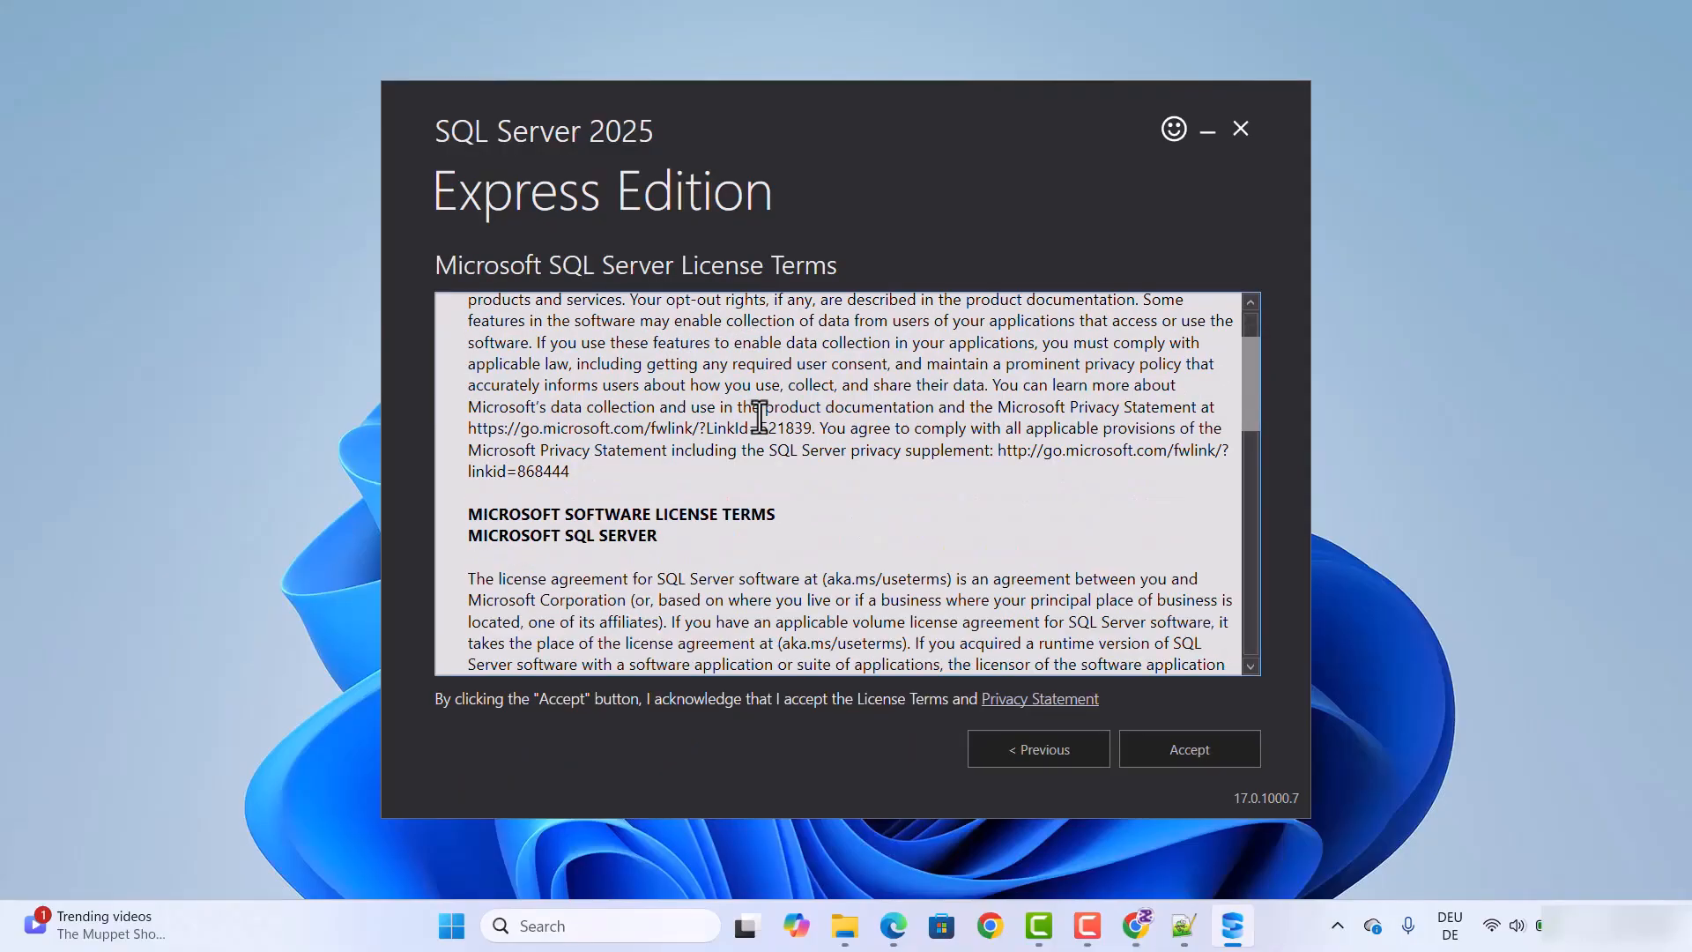
pyautogui.scroll(-3, 759, 418)
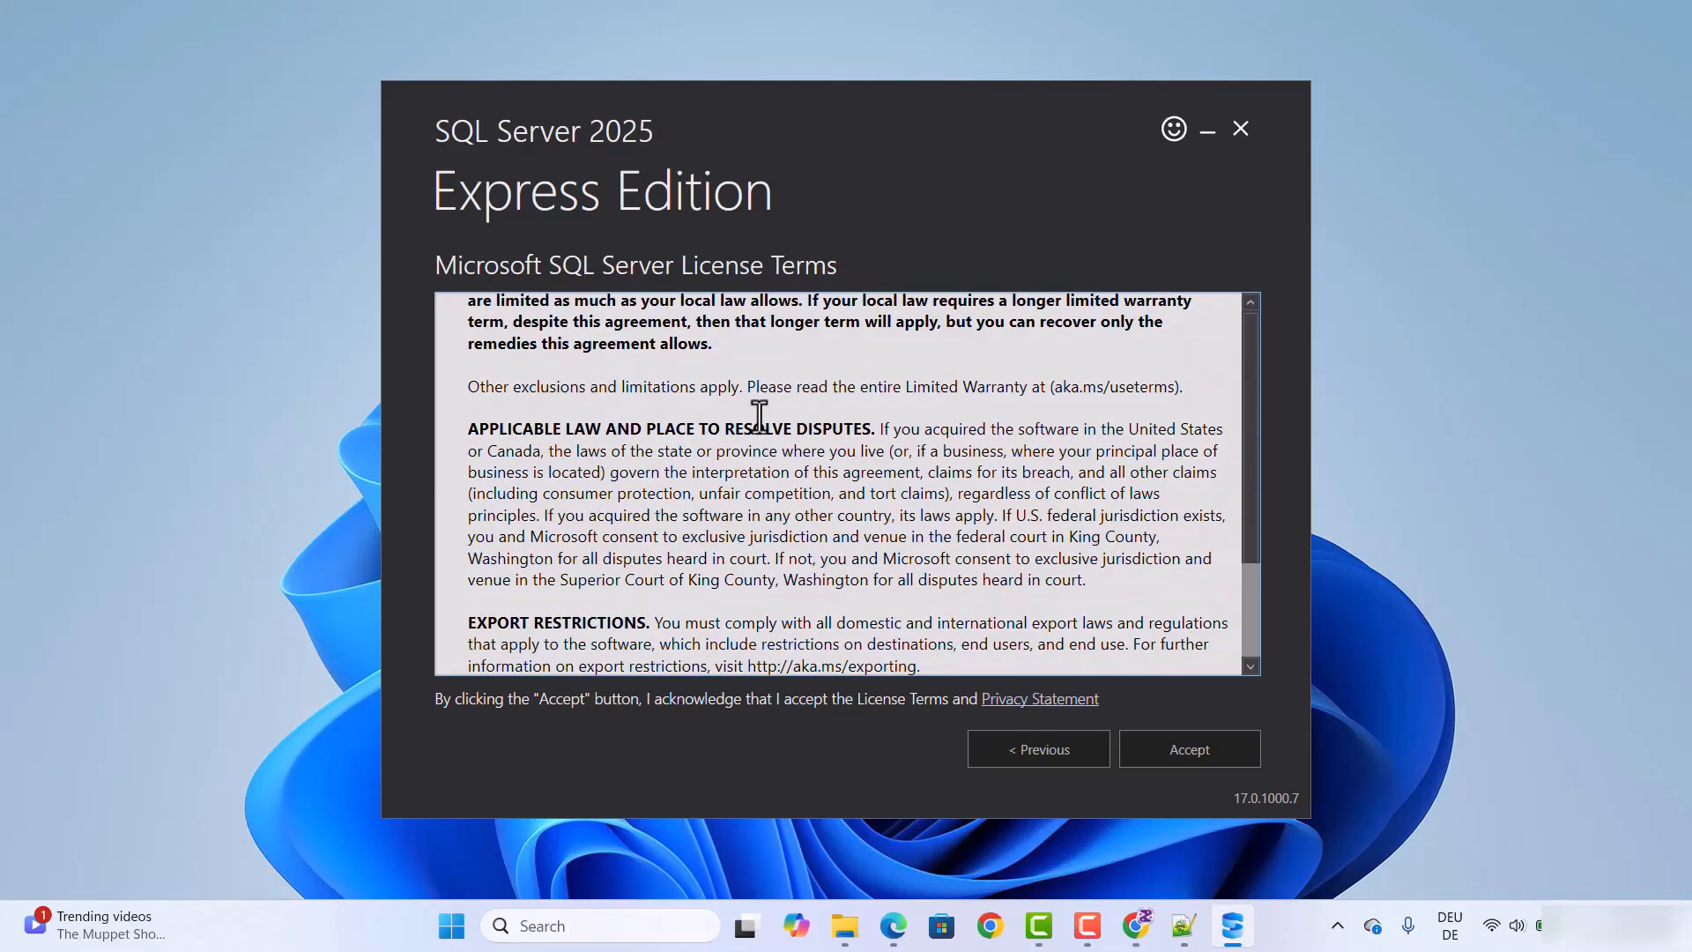
pyautogui.click(1187, 742)
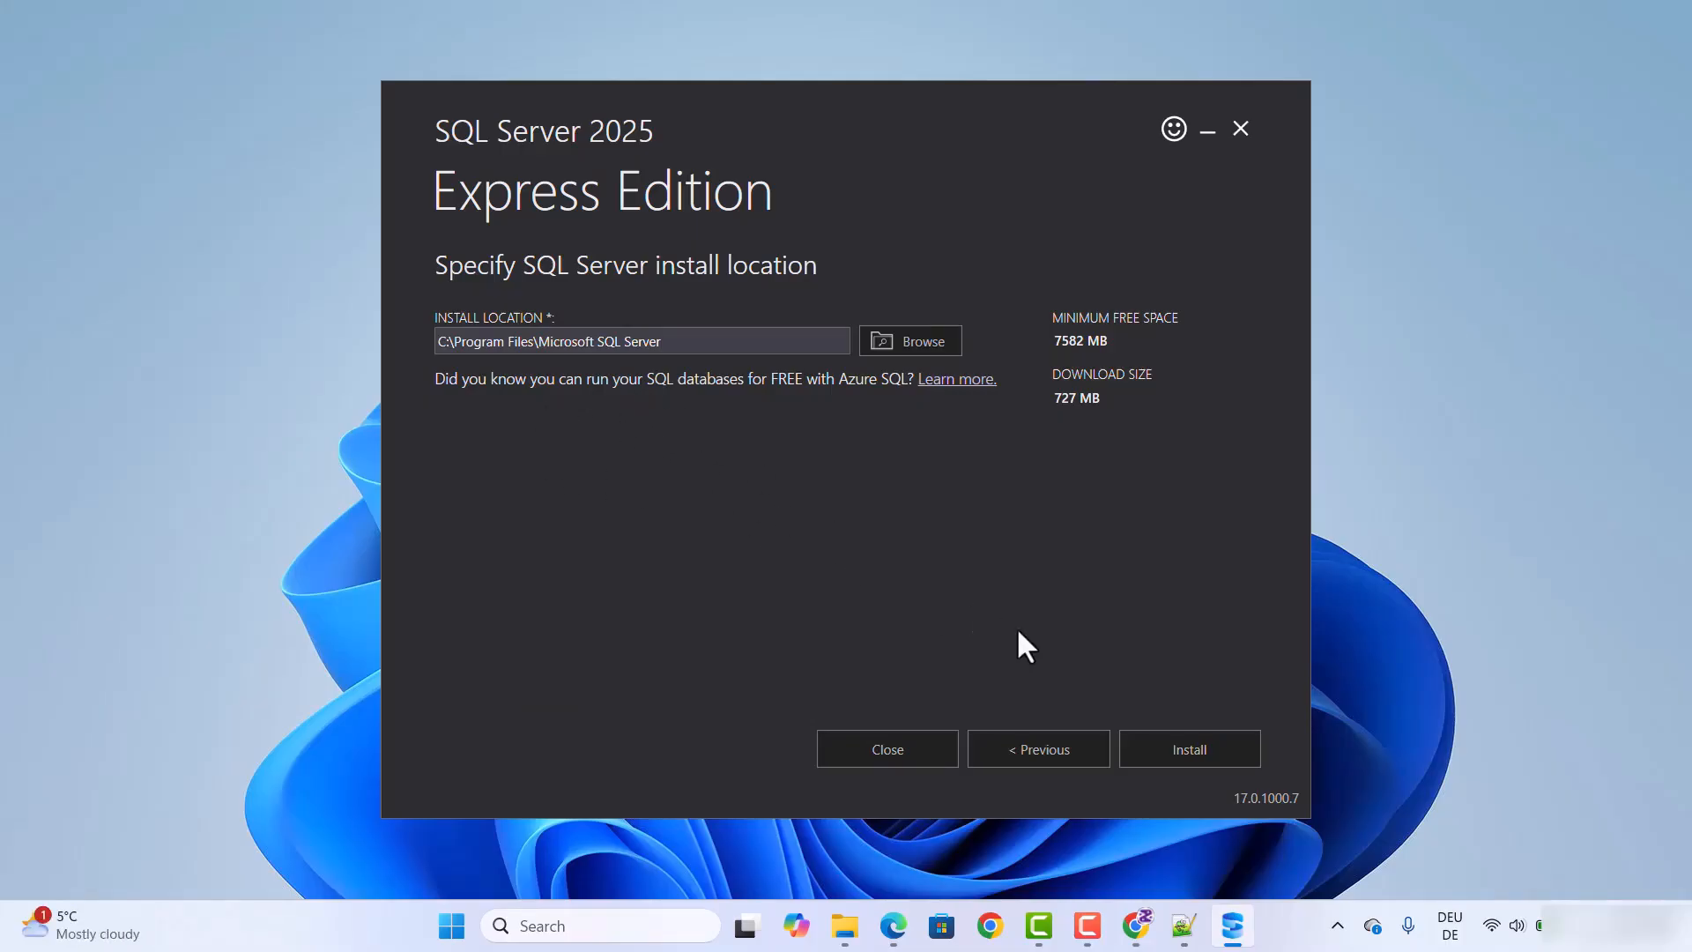
pyautogui.click(1178, 745)
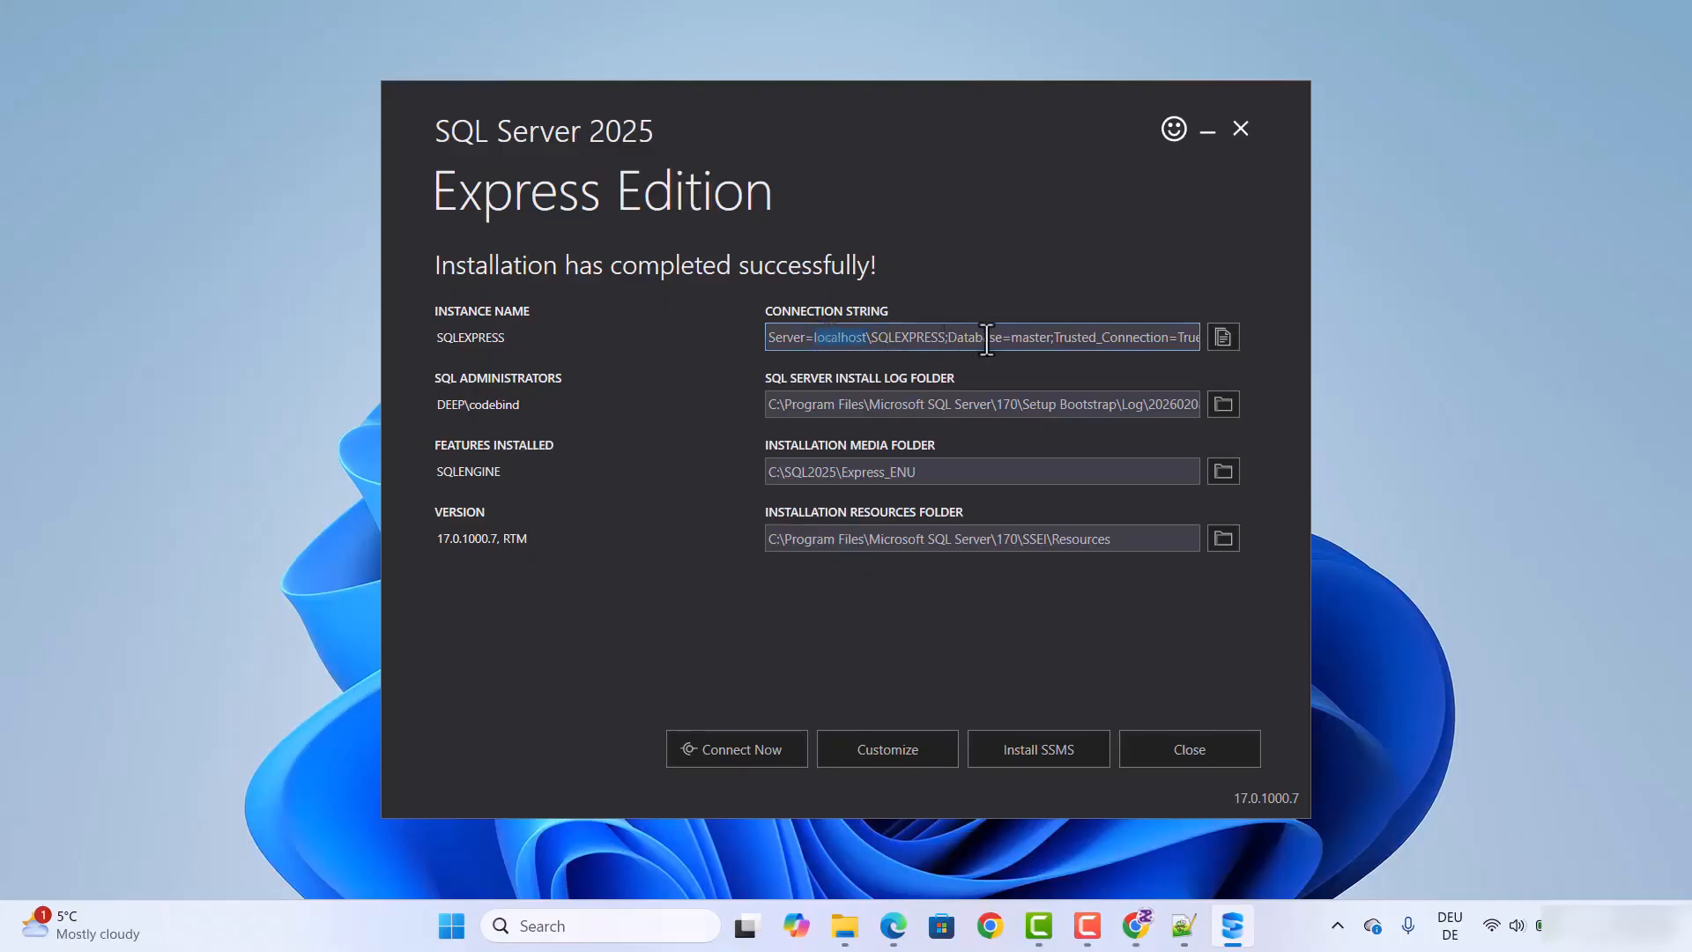
# Step: Copy the connection string from the installer into the empty Notepad++ document, enlarge the text and highlight localhost, then minimize the editor
pyautogui.doubleClick(1027, 336)
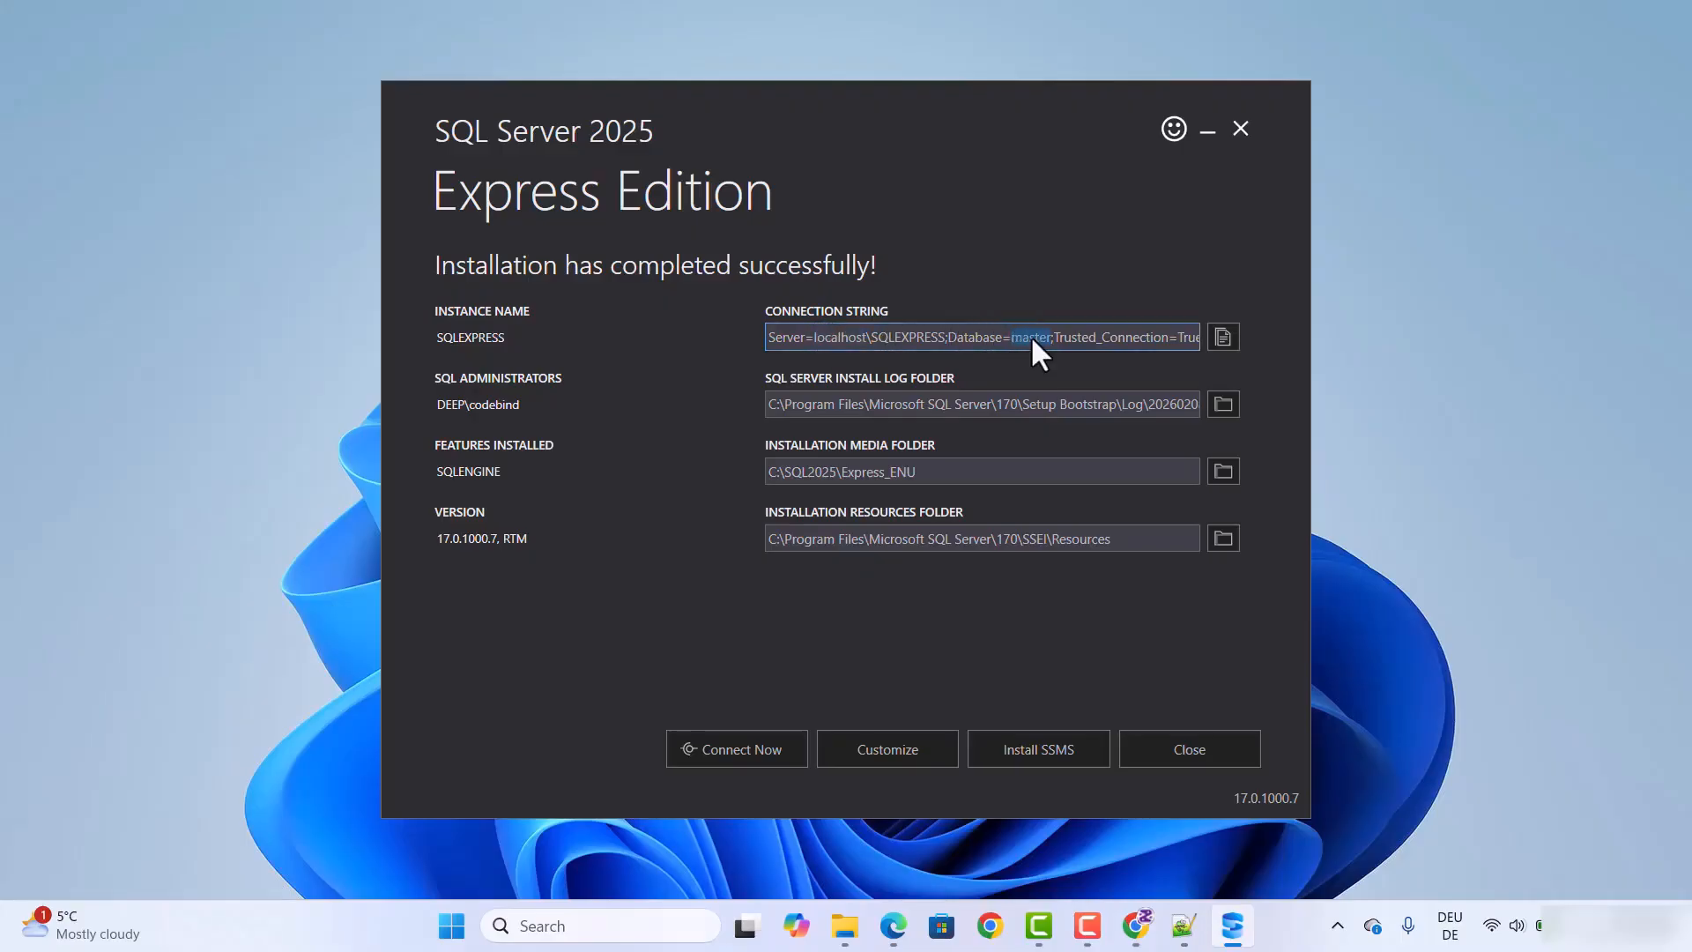
pyautogui.click(1225, 340)
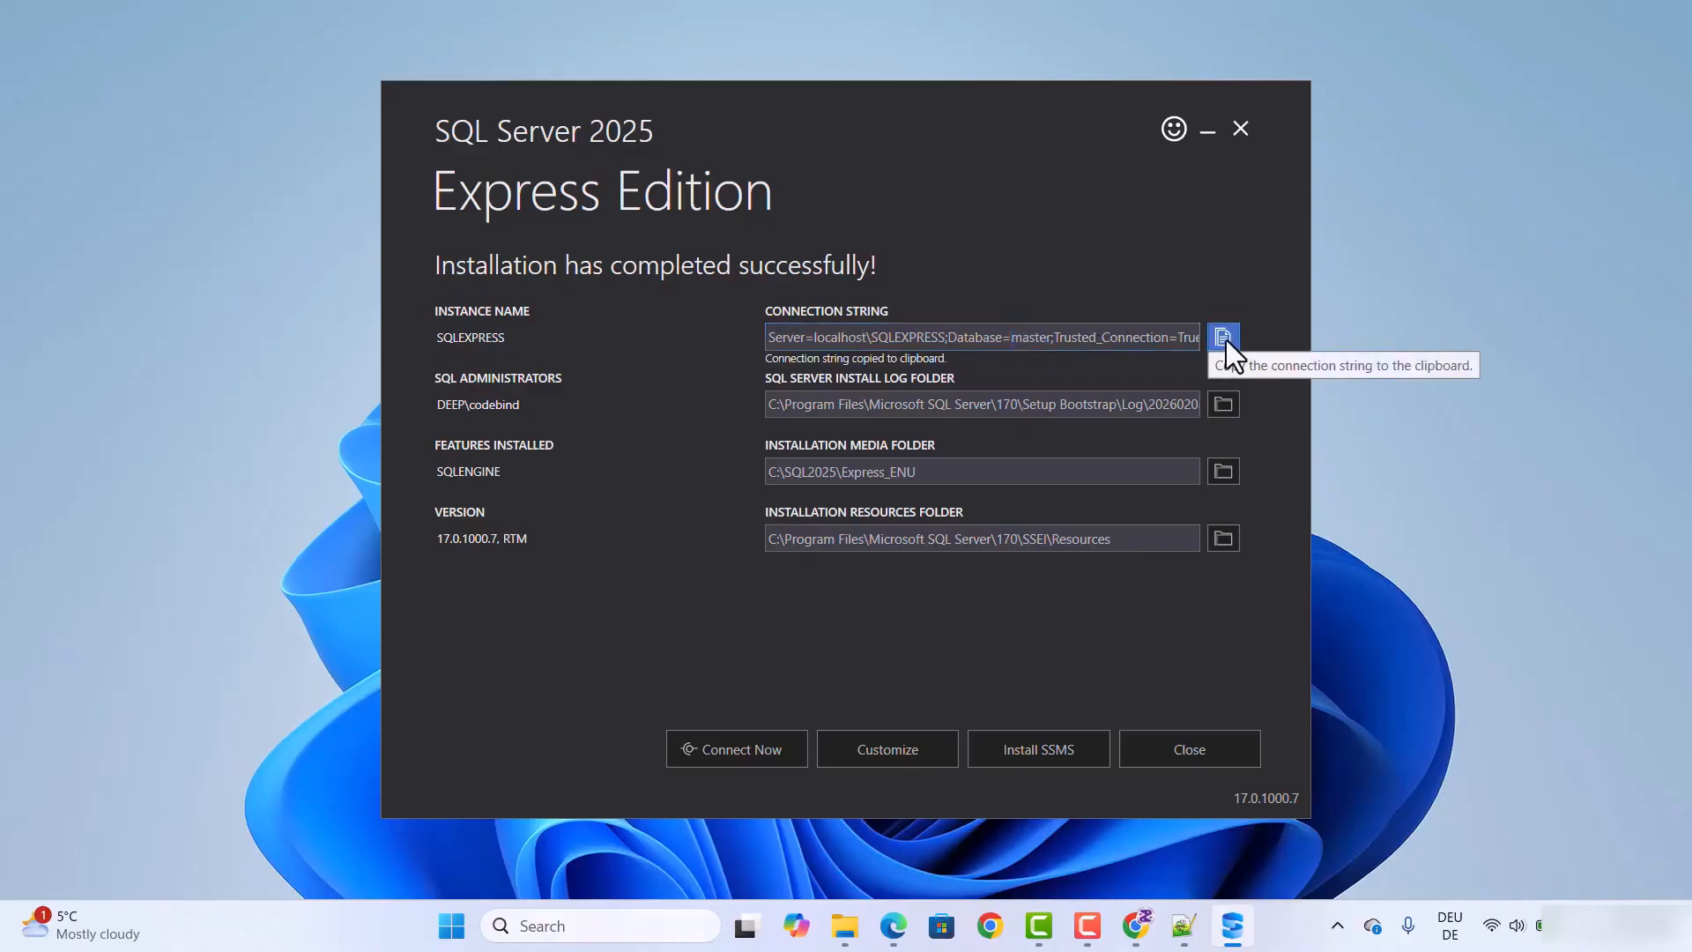
pyautogui.click(1186, 930)
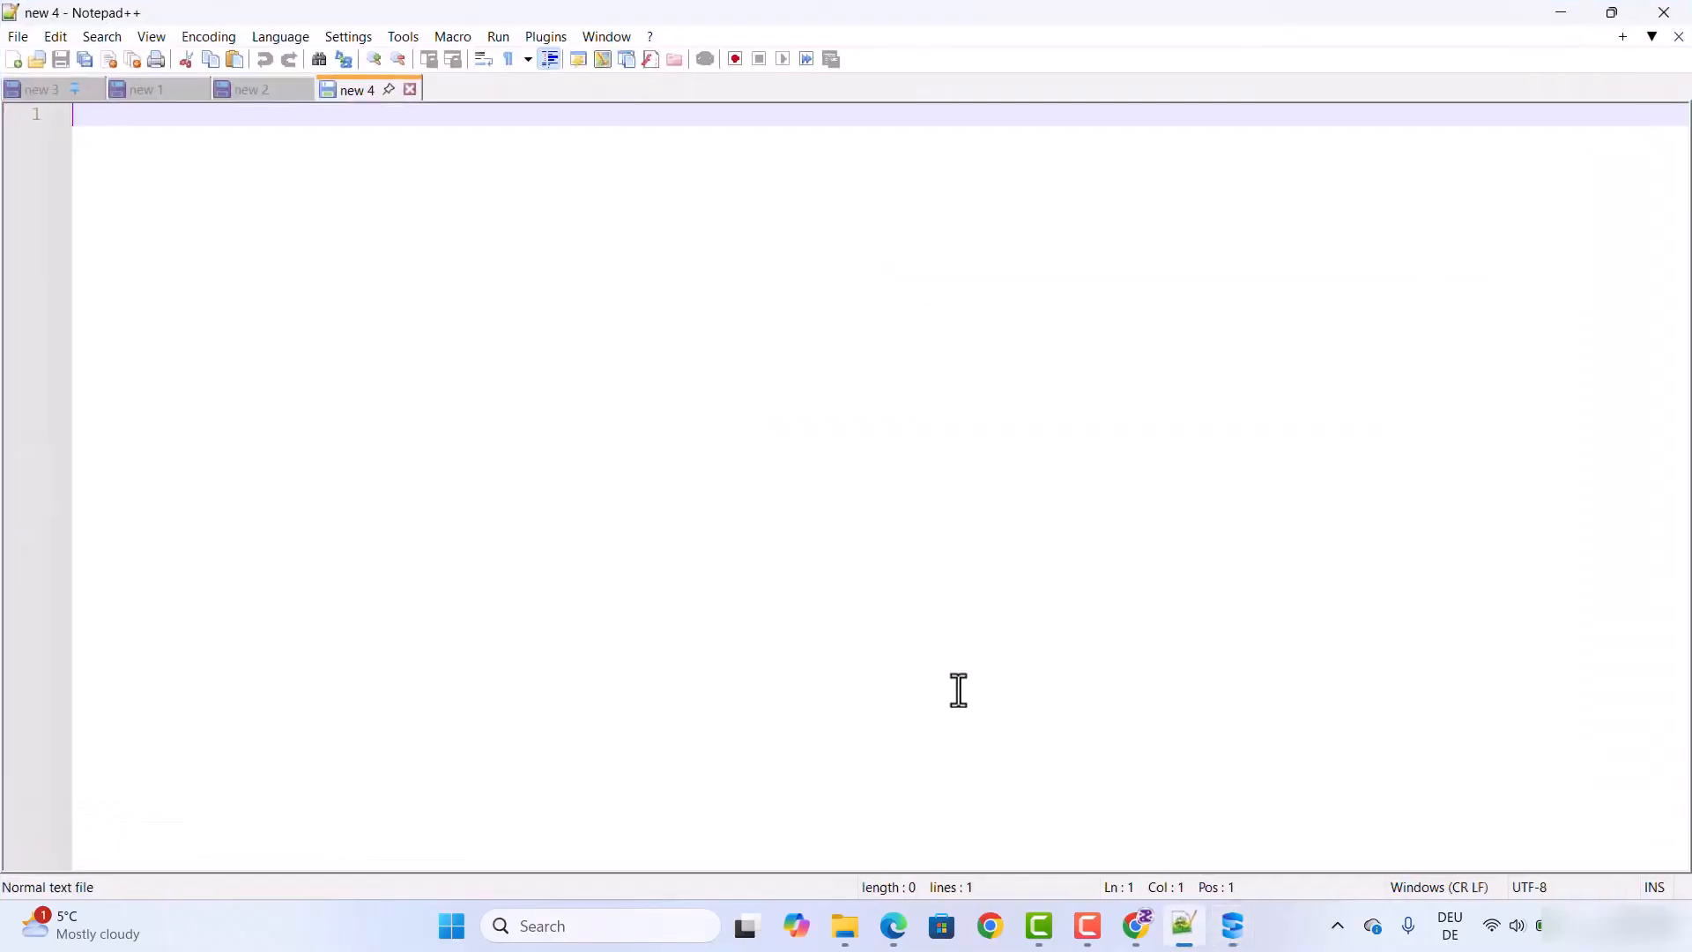
pyautogui.hotkey('ctrl', 'v')
pyautogui.scroll(7, 590, 255)
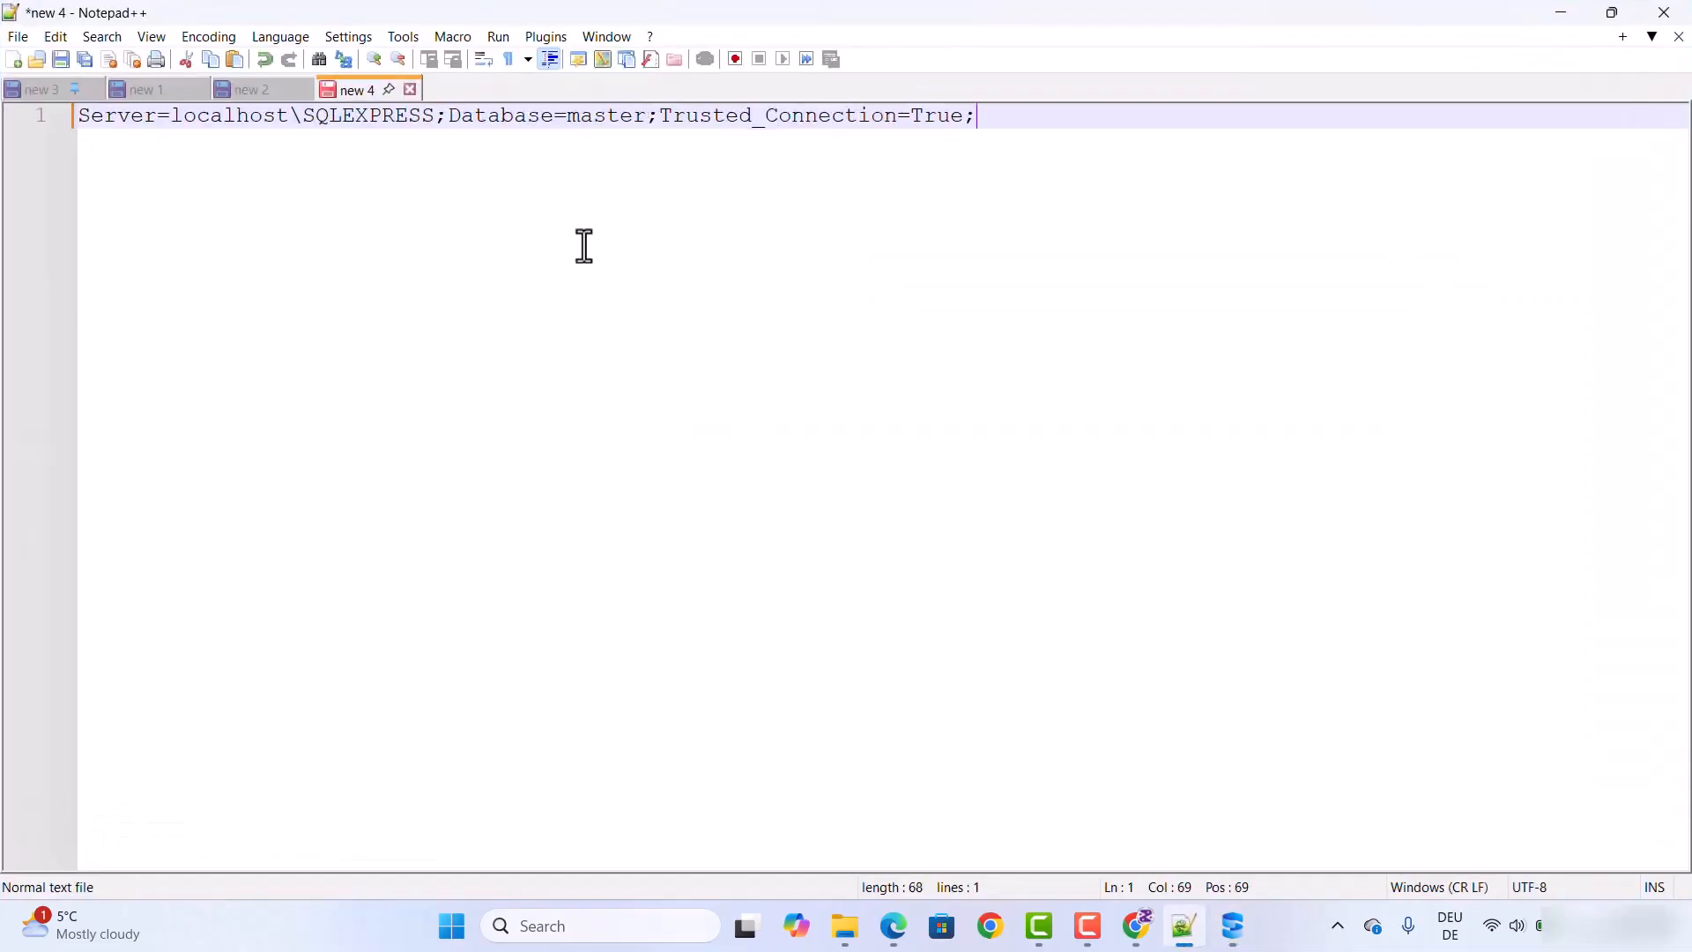
pyautogui.scroll(1, 585, 246)
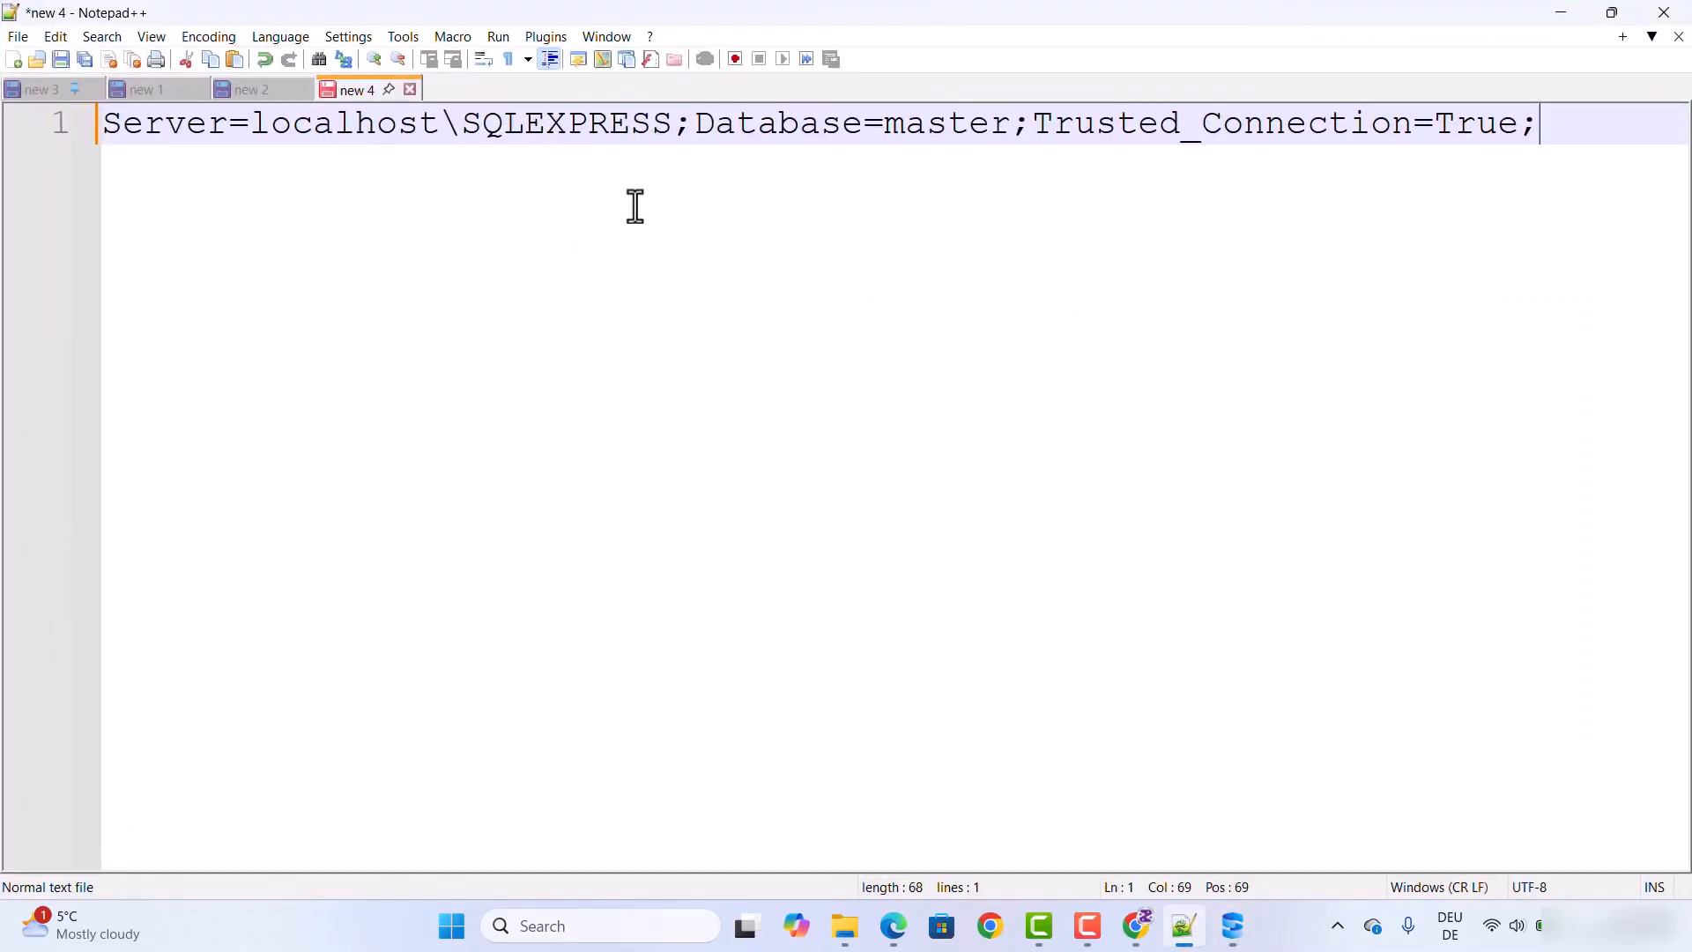
pyautogui.doubleClick(404, 130)
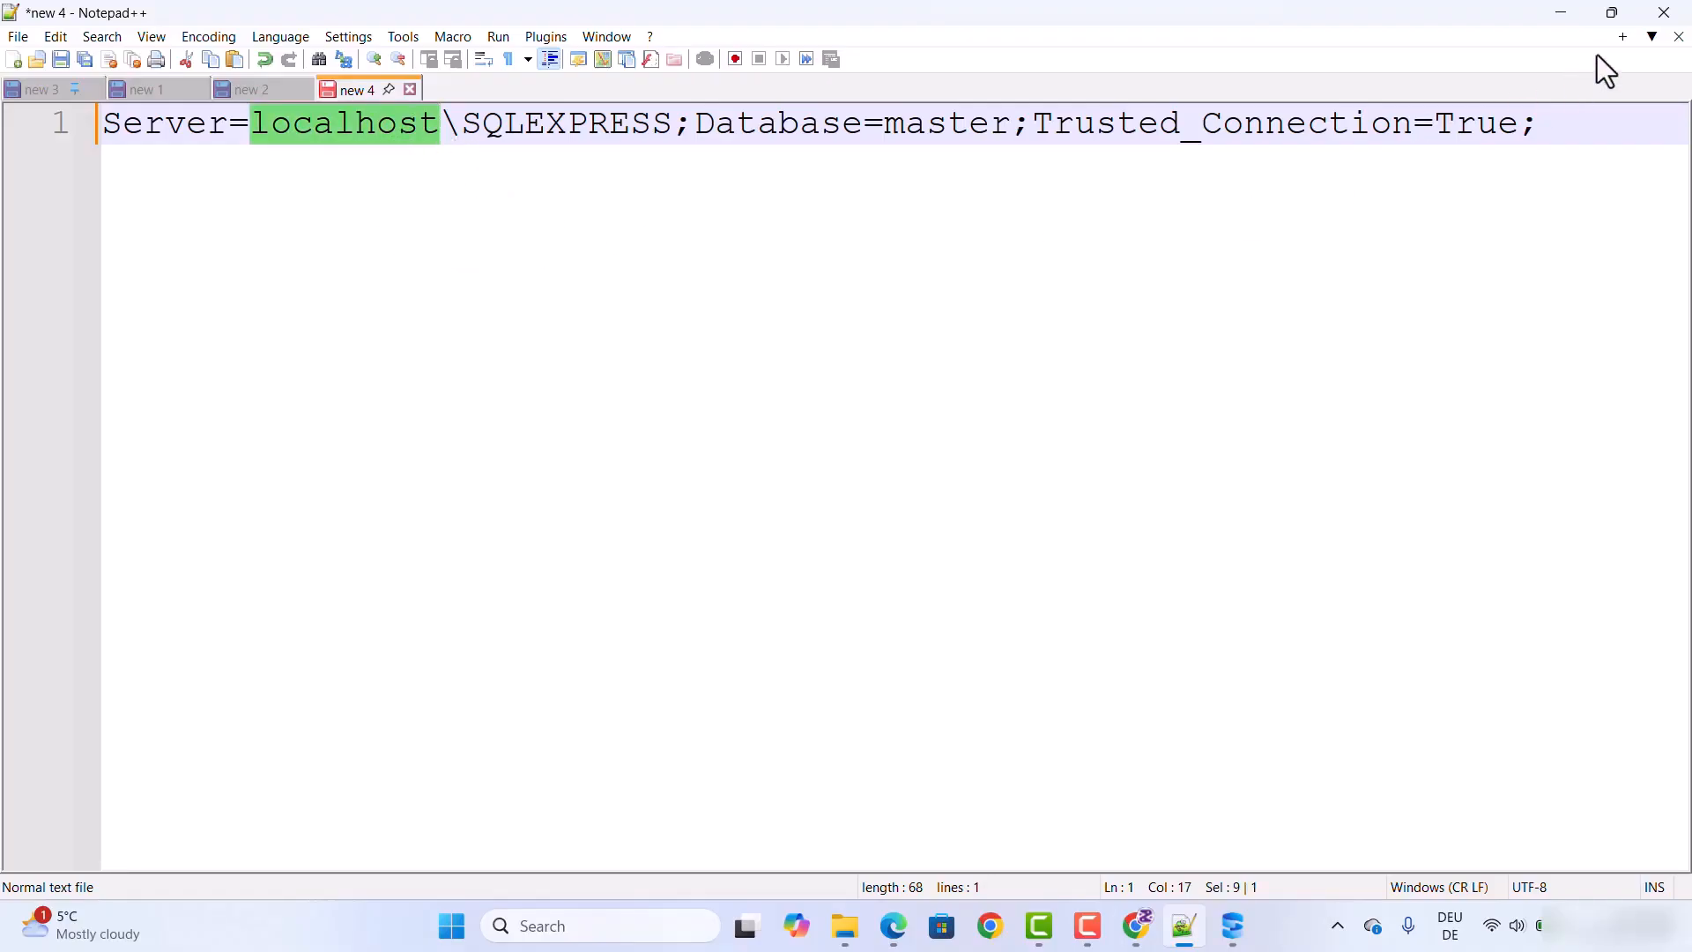
pyautogui.click(1557, 14)
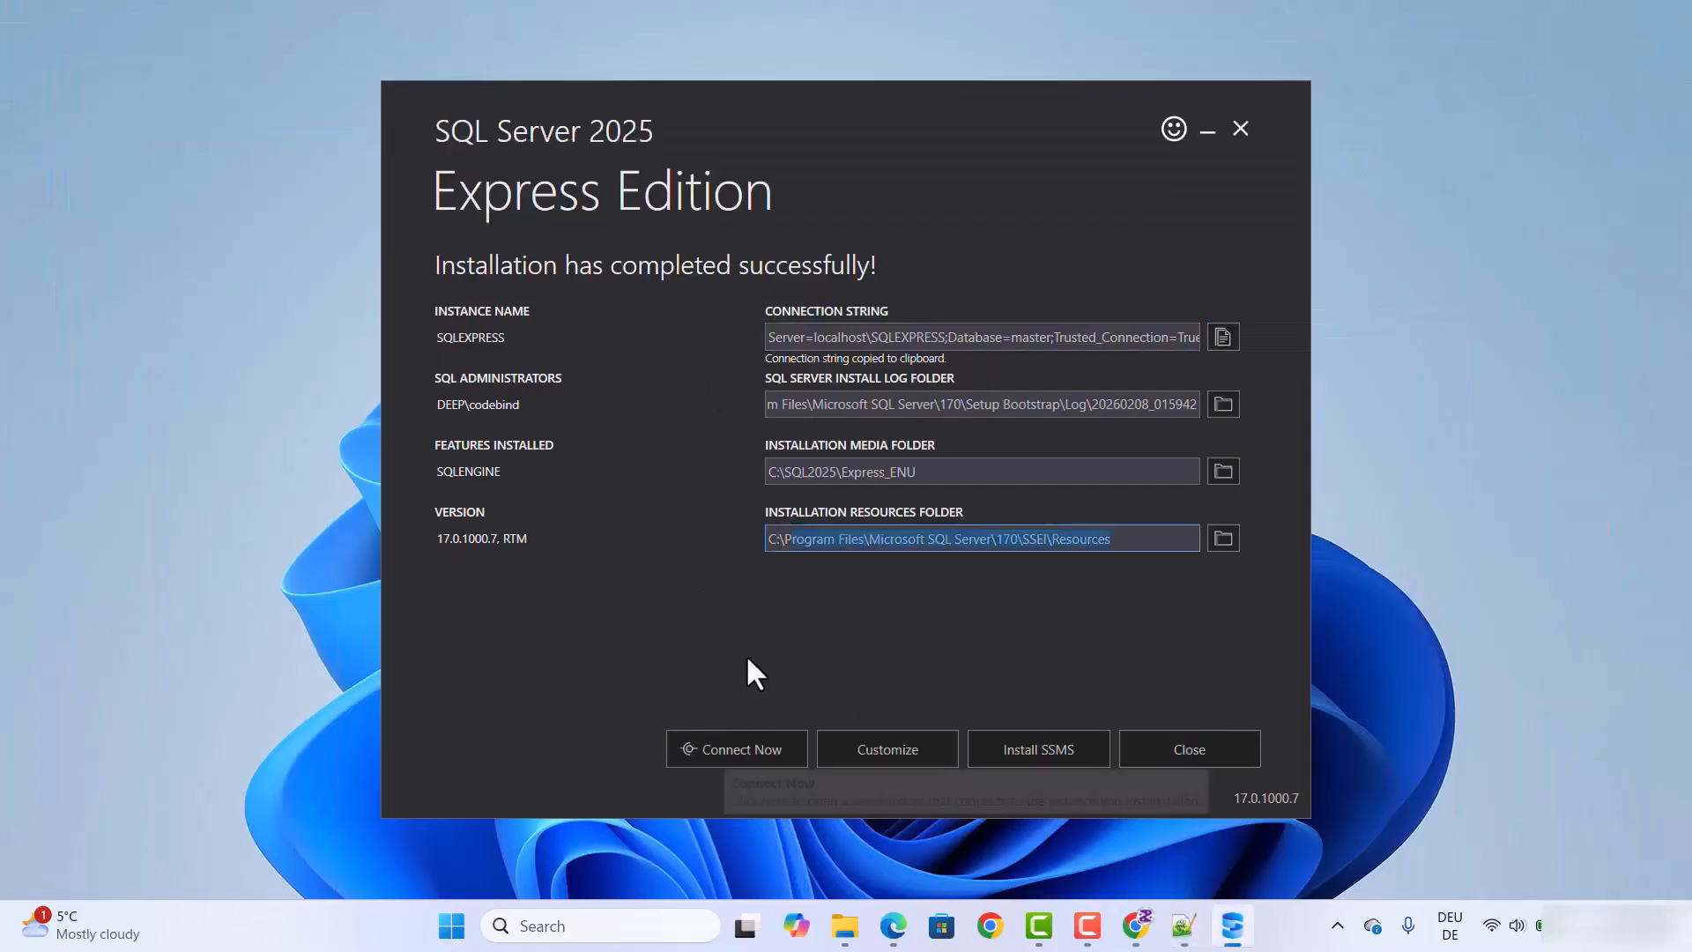
# Step: Connect to the new SQL Server instance from the installer, examine the version query output in SQLCMD, and close it
pyautogui.click(716, 747)
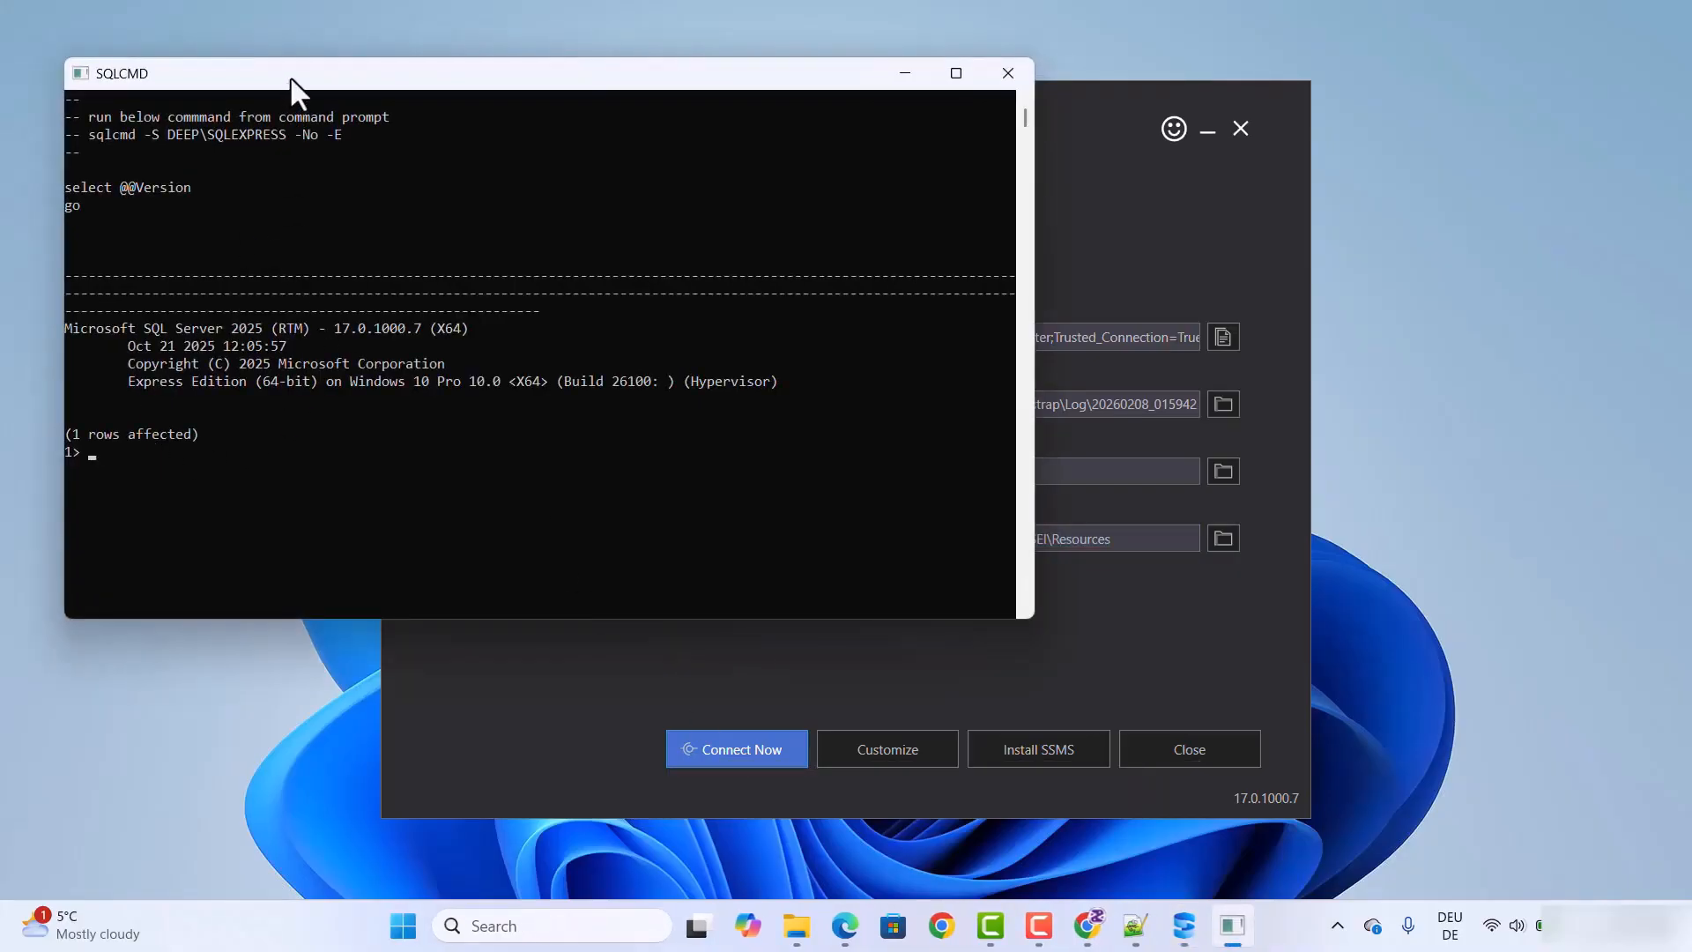
pyautogui.moveTo(289, 76); pyautogui.dragTo(600, 137)
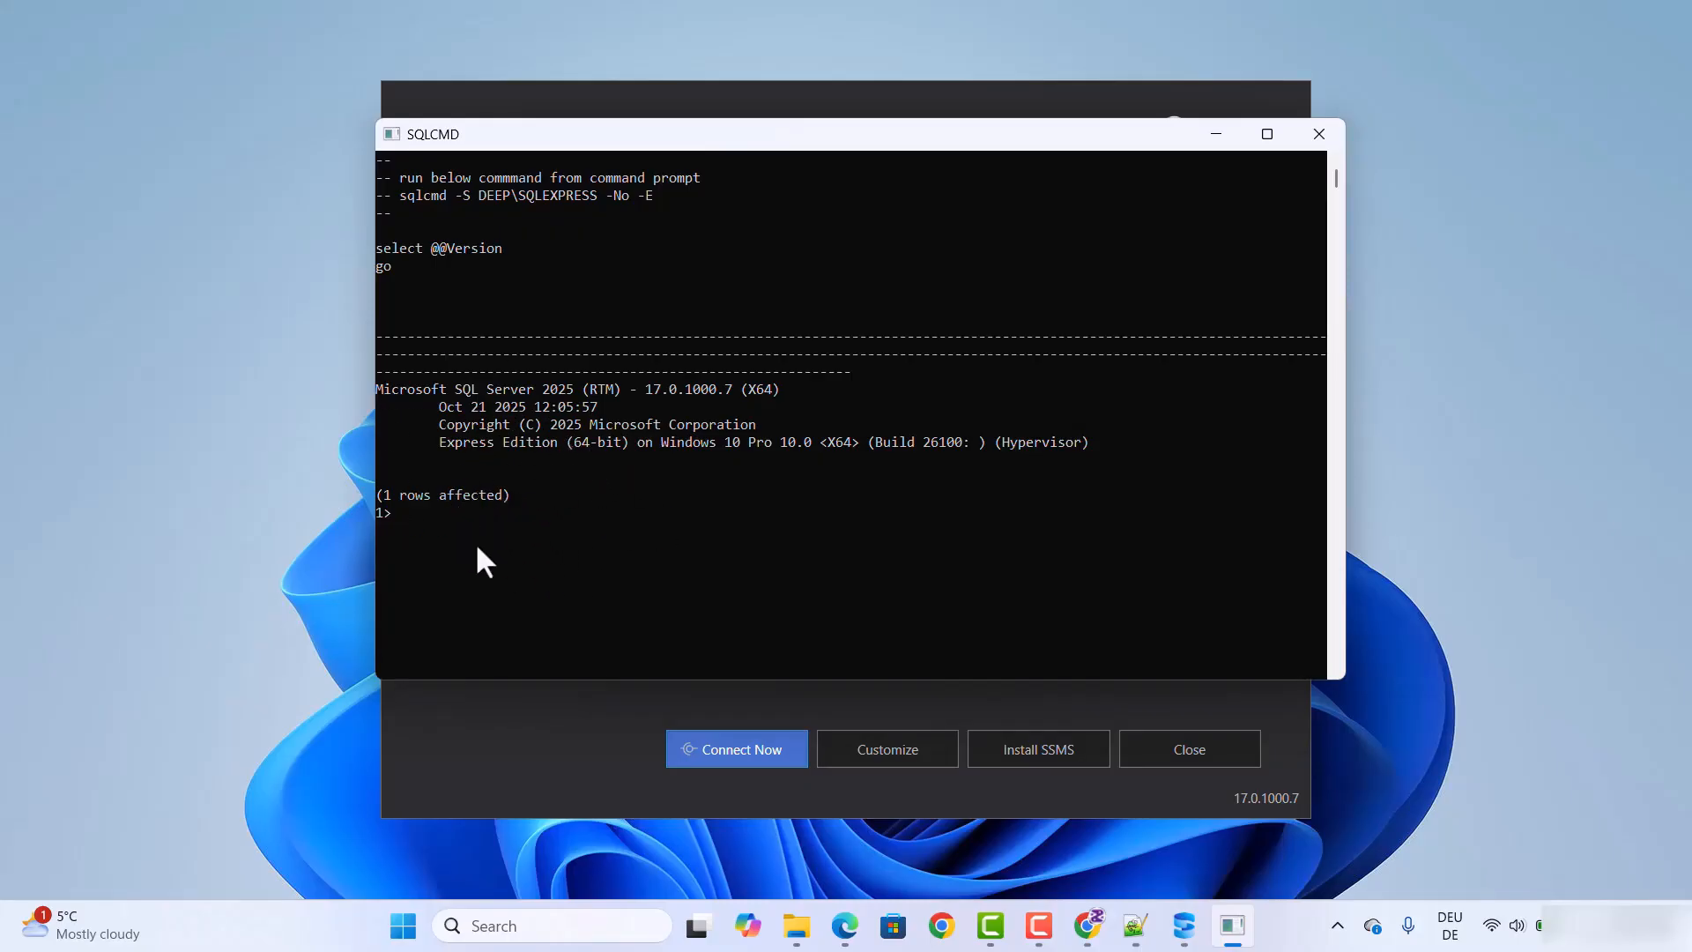
pyautogui.click(1307, 138)
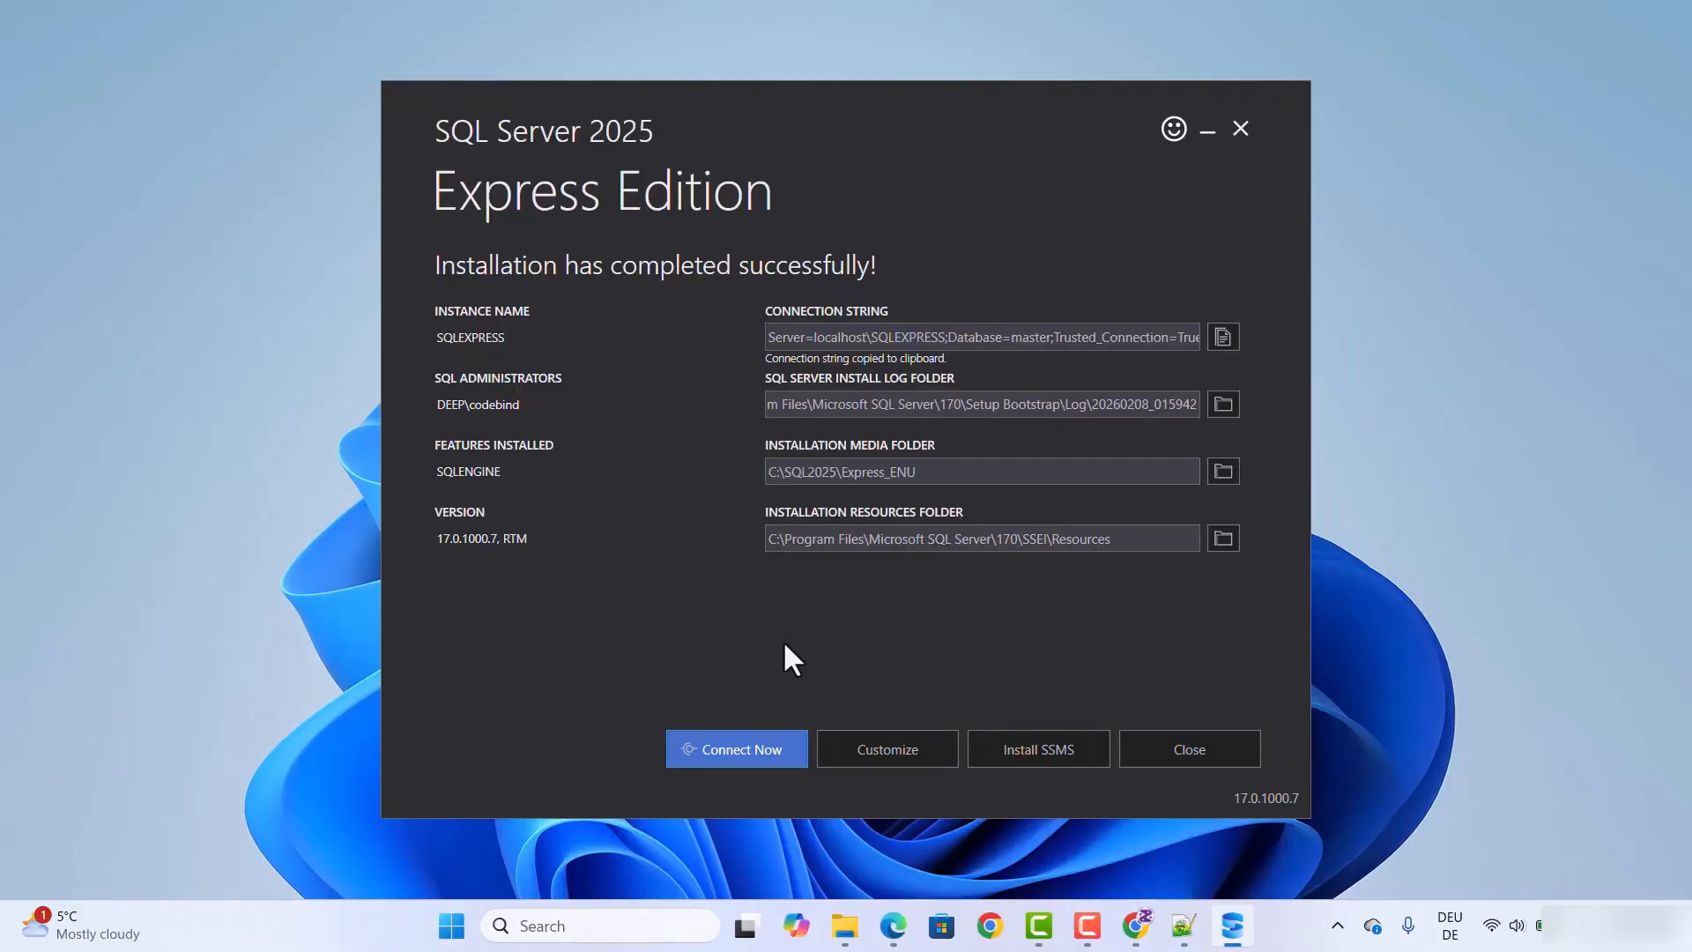
# Step: Open the SSMS install page from the SQL Server installer, accept its cookies, and download the SQL Server Management Studio 22 installer
pyautogui.click(1033, 759)
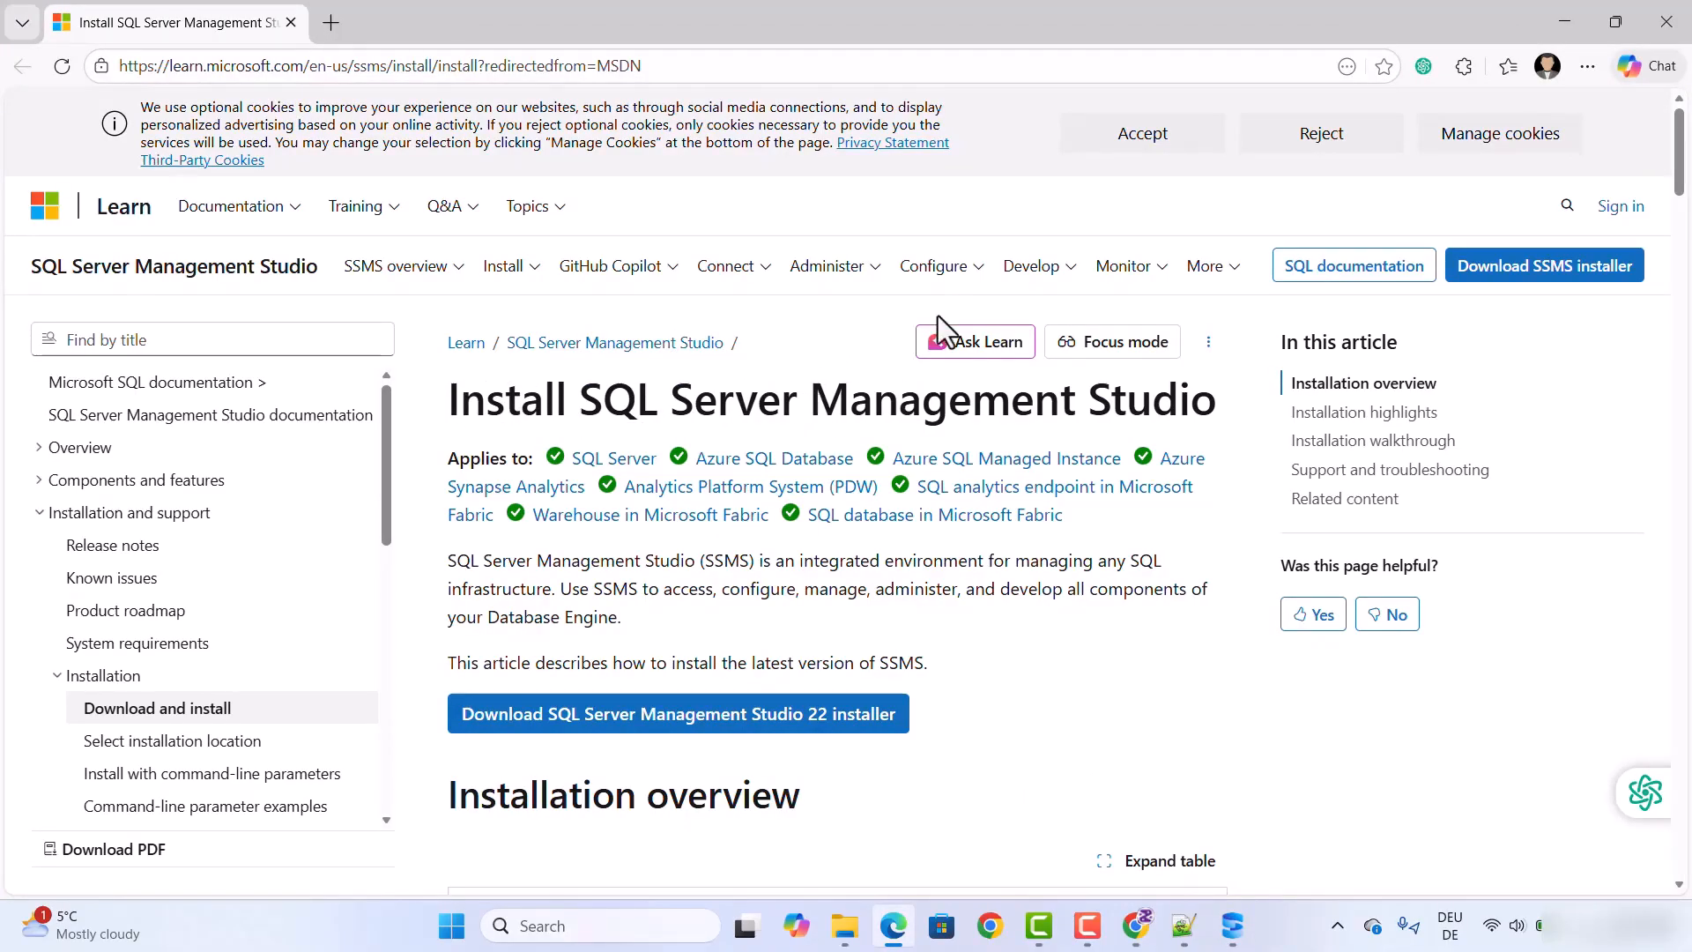
pyautogui.click(1099, 141)
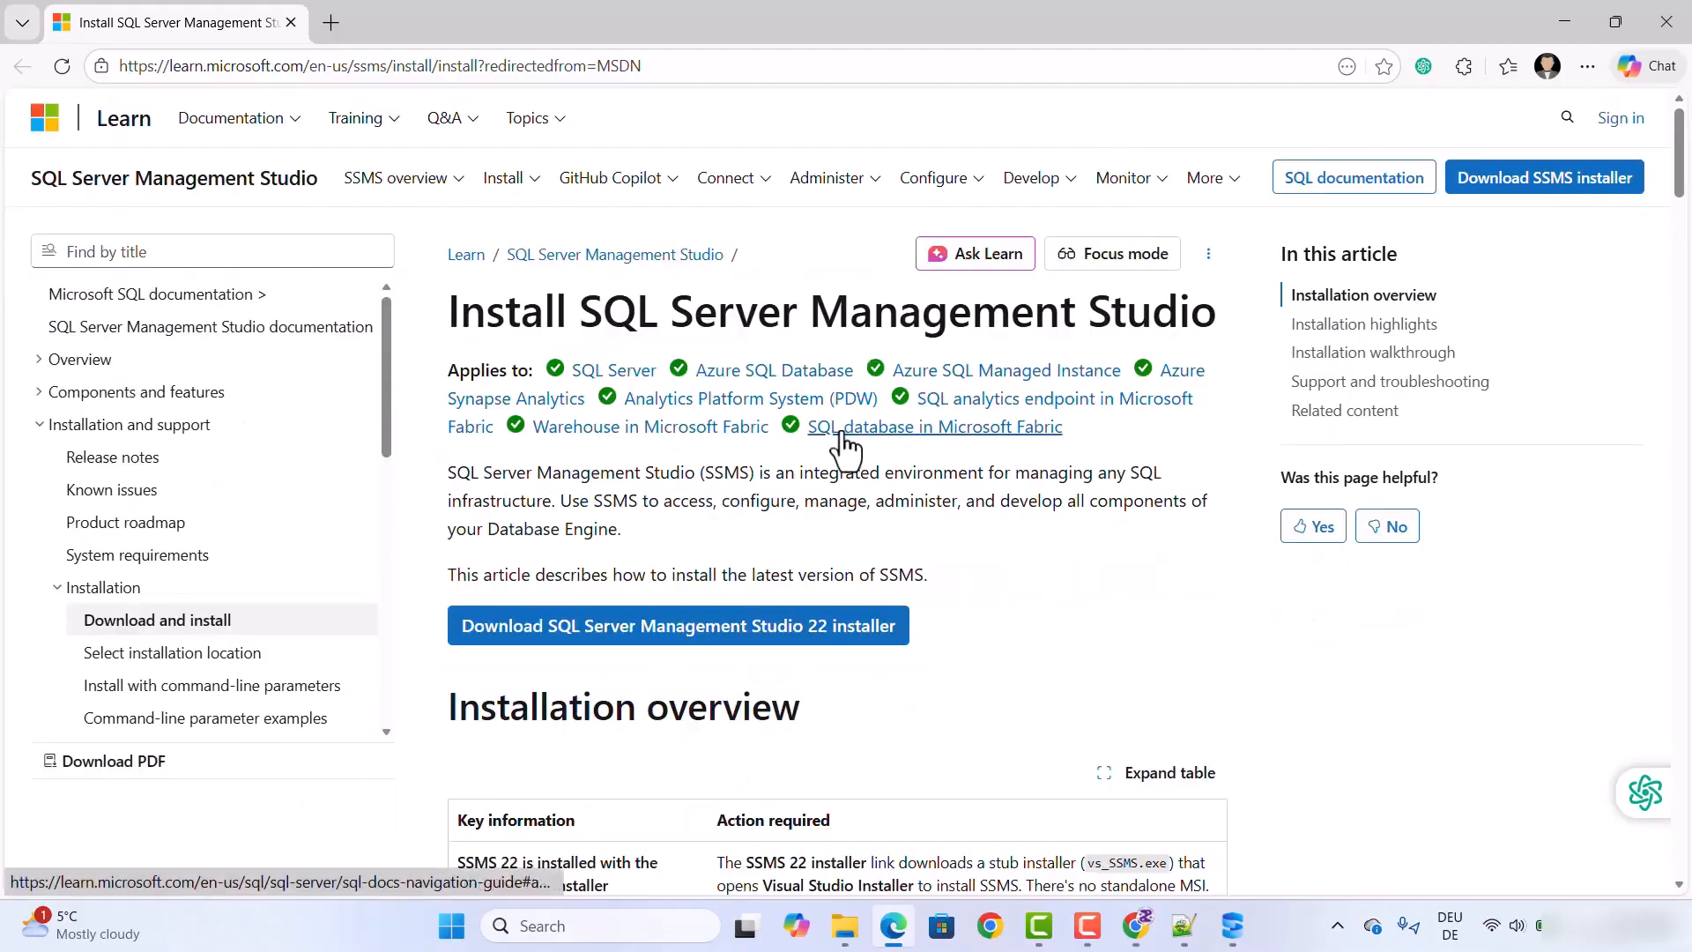
pyautogui.scroll(-1, 841, 441)
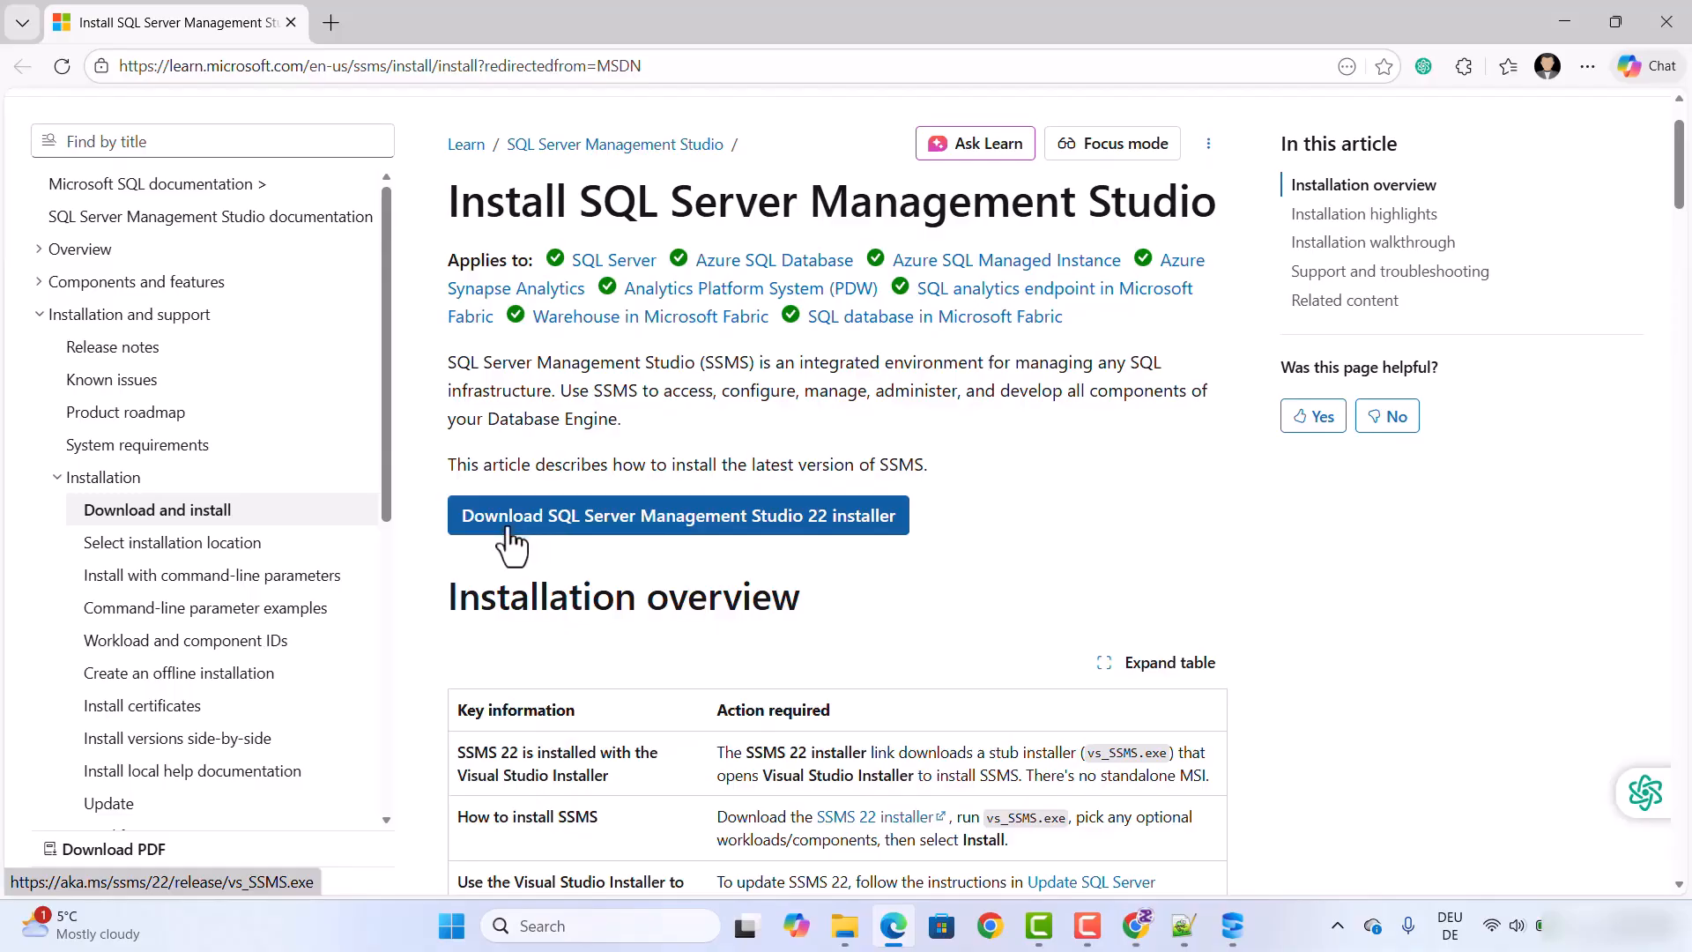
pyautogui.click(738, 529)
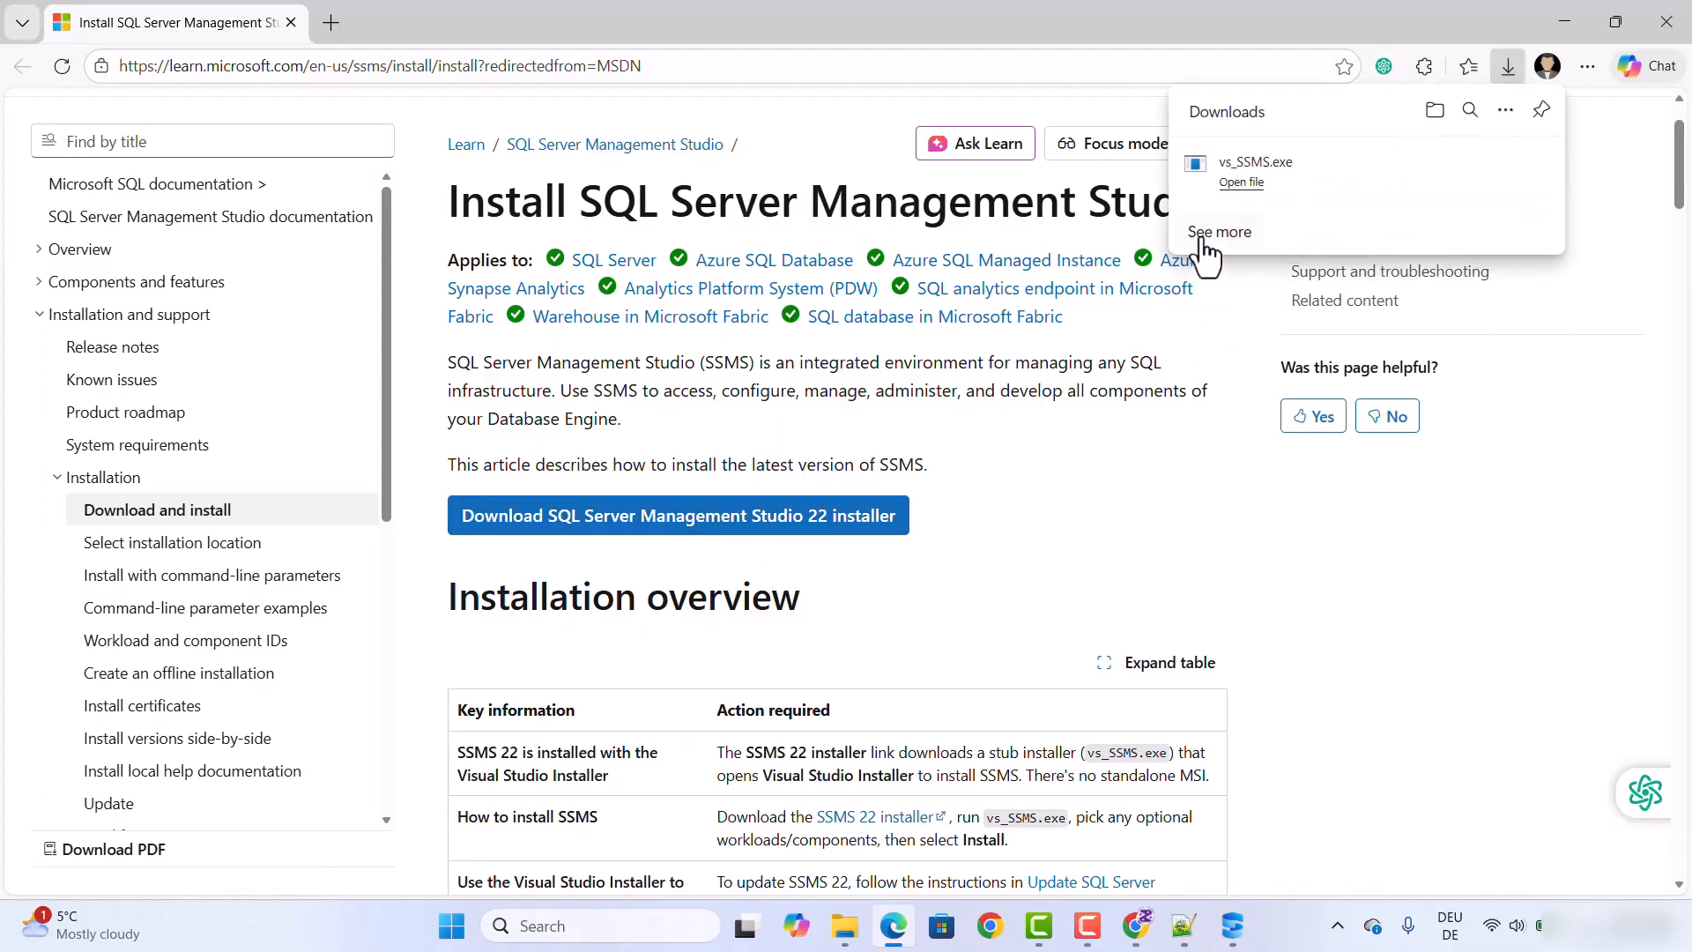
# Step: Run vs_SSMS.exe and install SQL Server Management Studio 22 in the default location without any optional workloads
pyautogui.click(1260, 181)
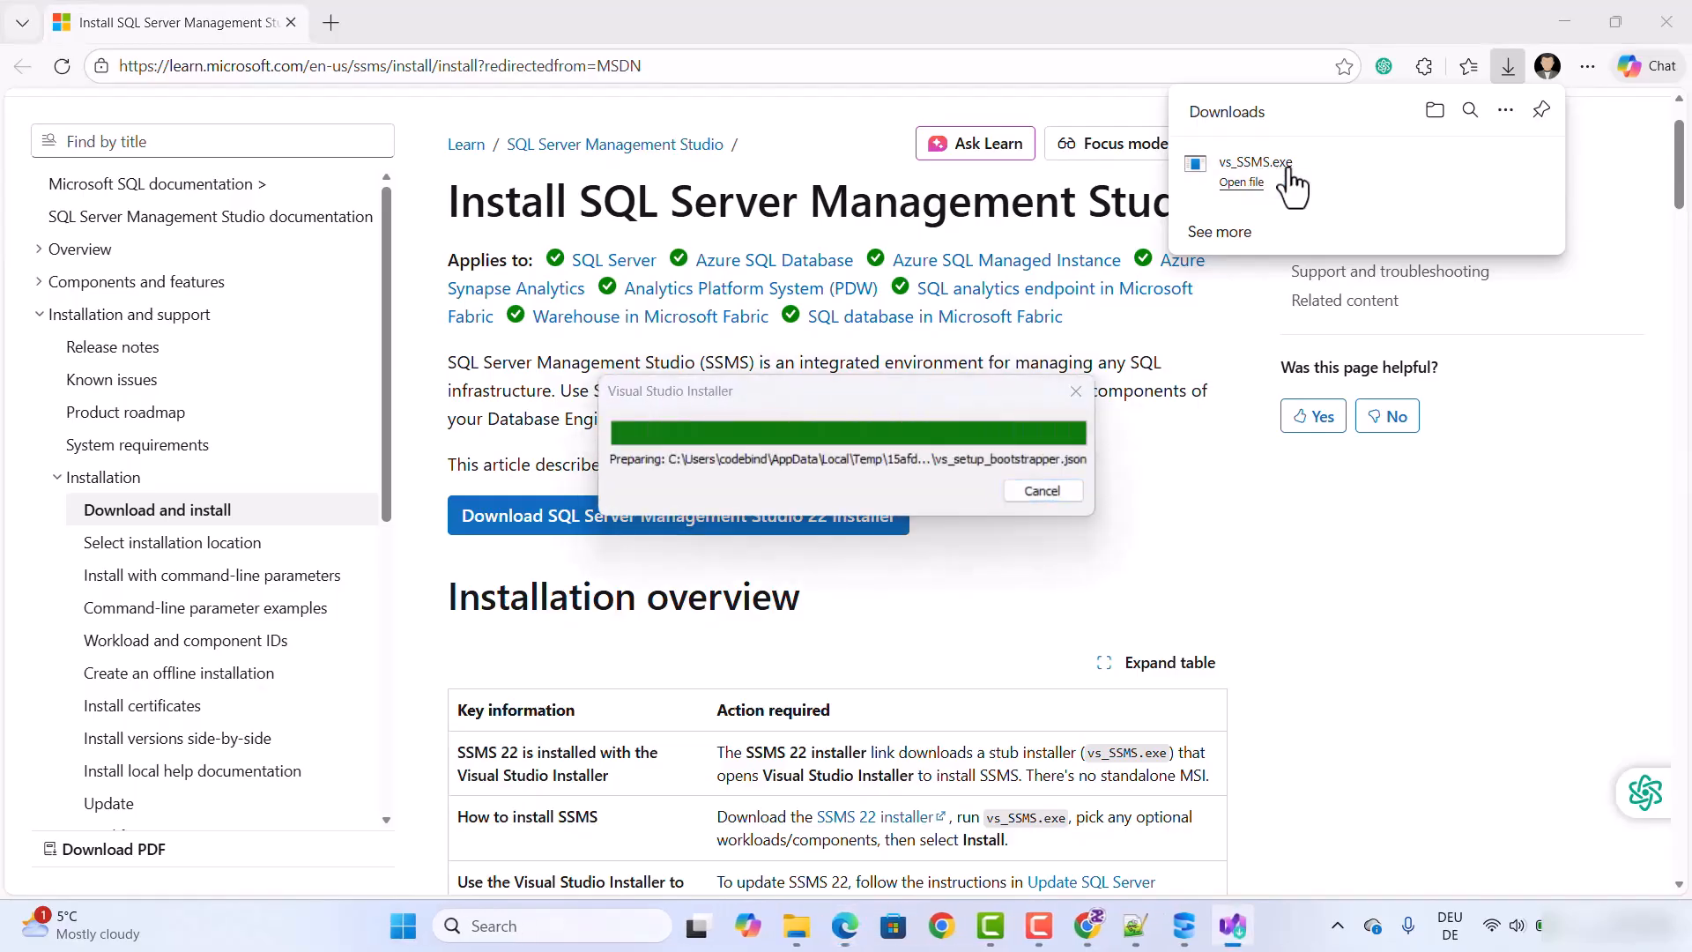
pyautogui.click(1564, 22)
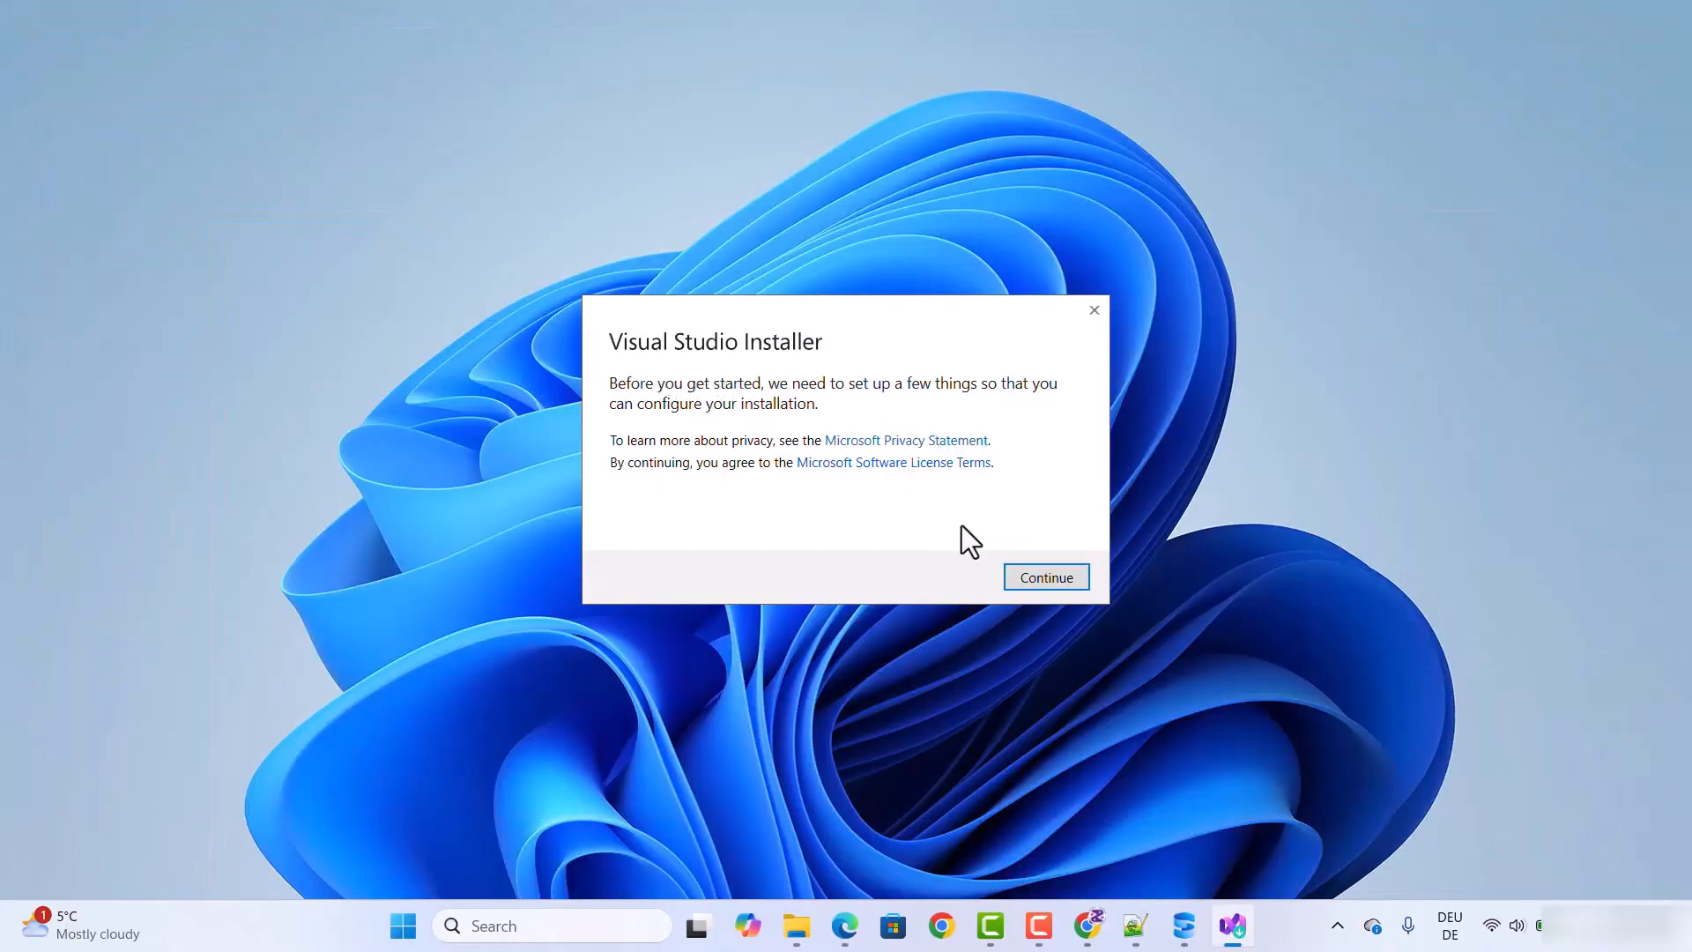
pyautogui.click(1028, 579)
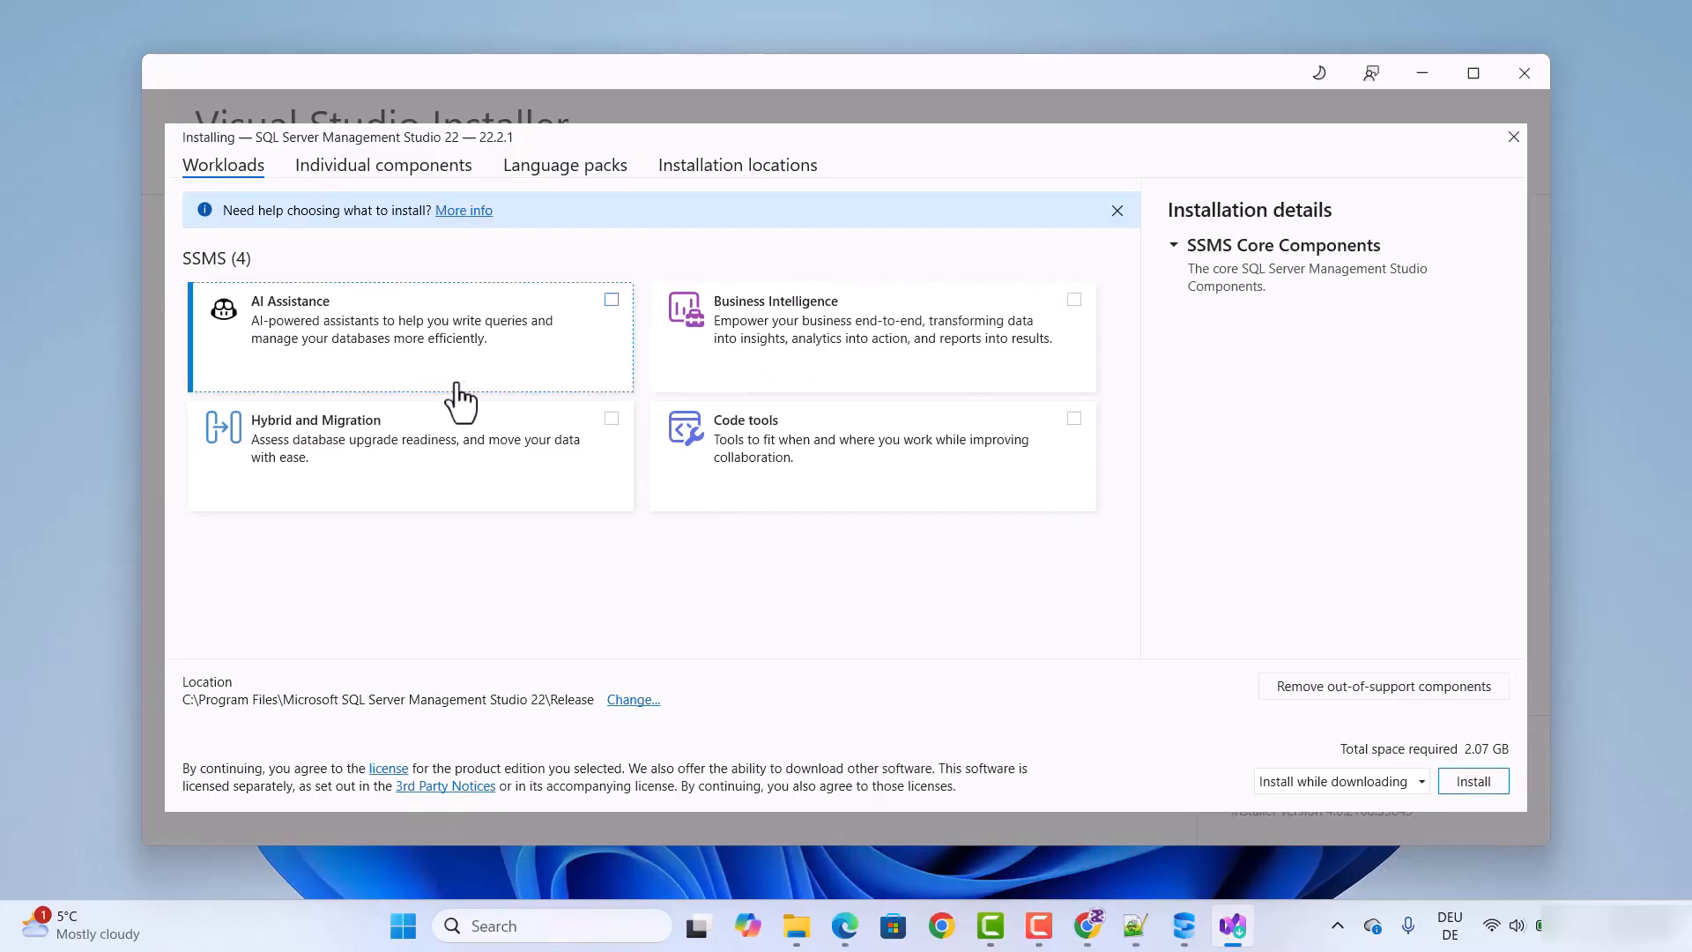
pyautogui.click(1473, 781)
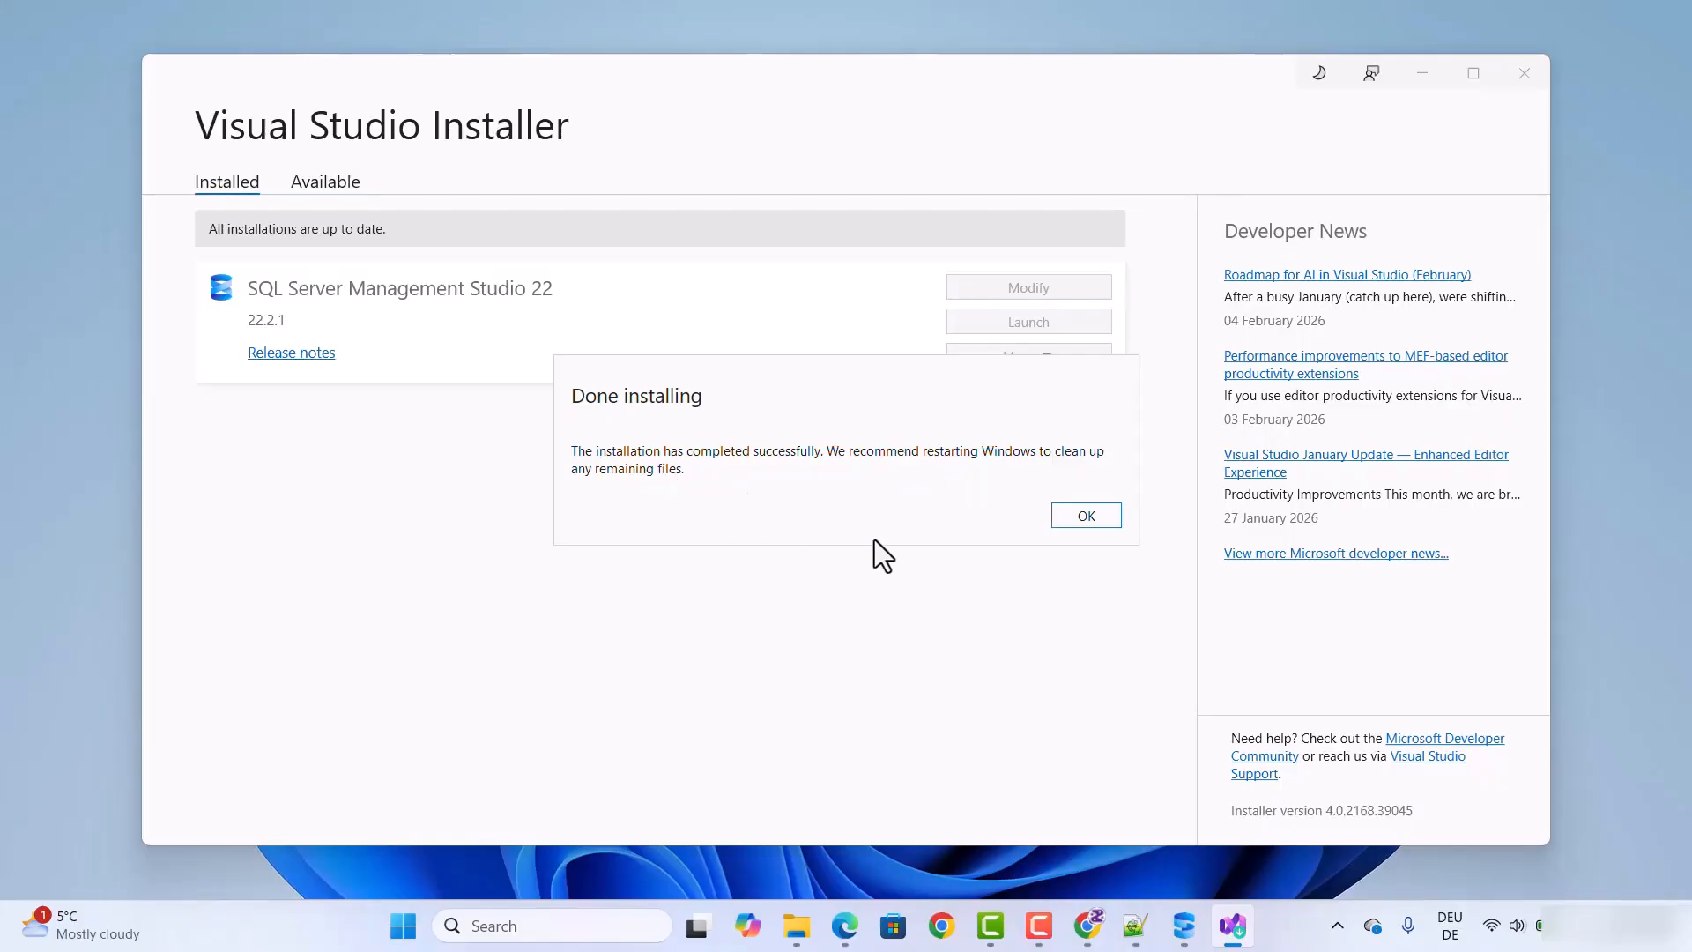
pyautogui.click(1072, 522)
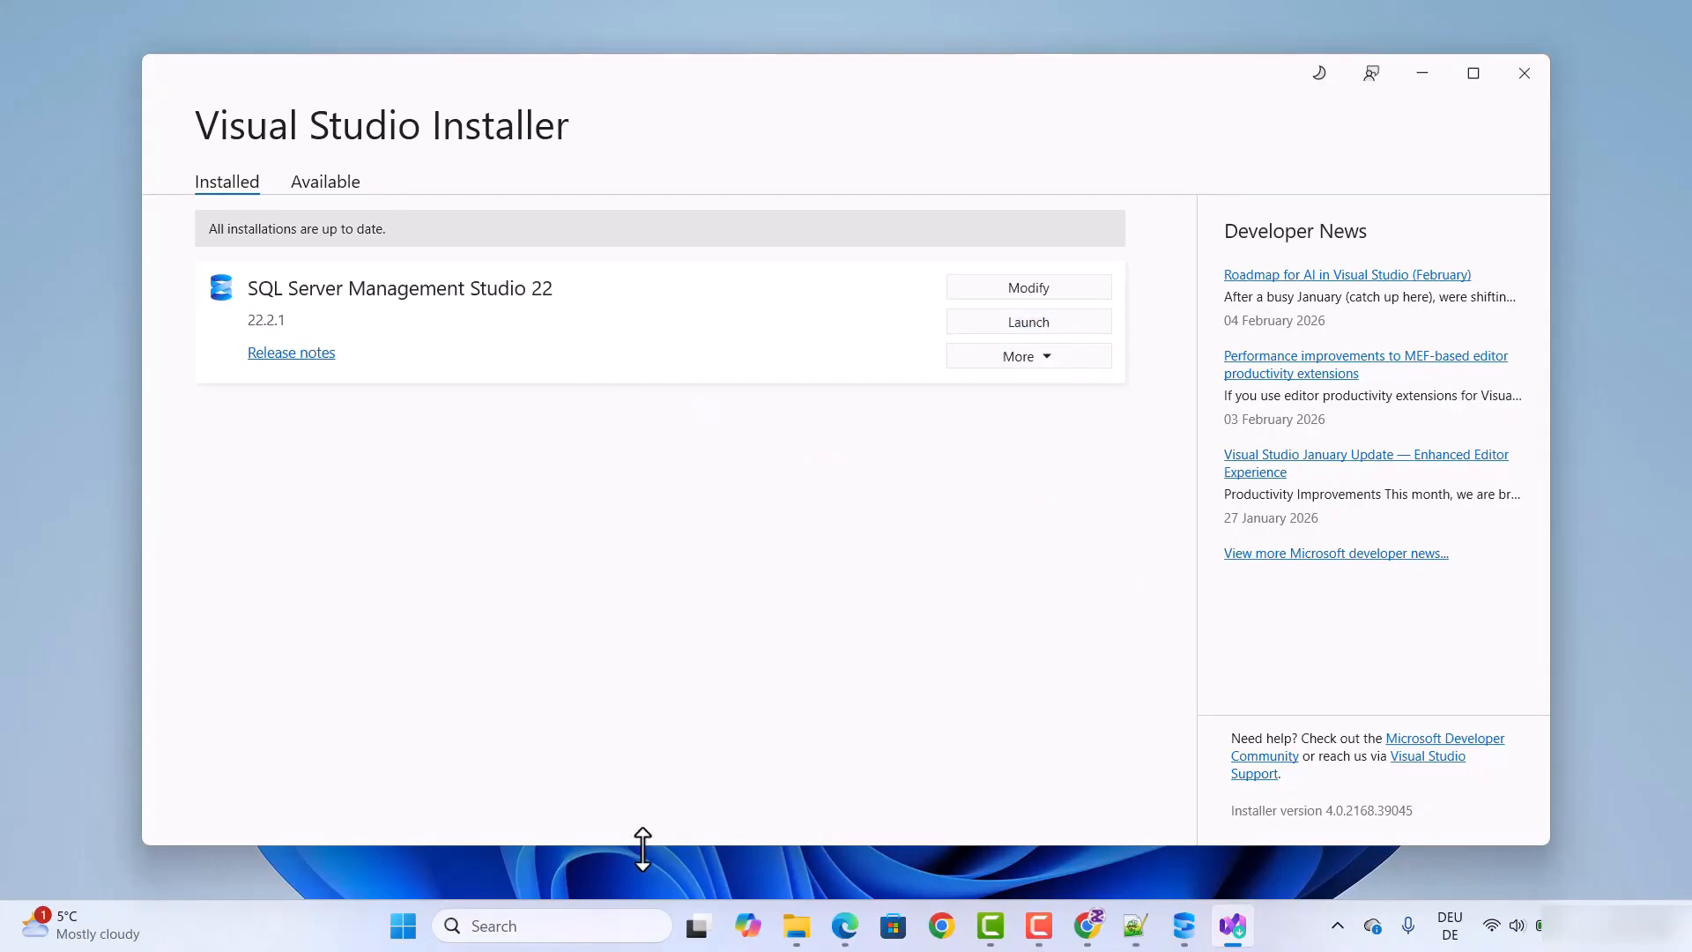
# Step: Search Windows for "ssms", launch SQL Server Management Studio 22, and minimize the Visual Studio Installer
pyautogui.click(573, 925)
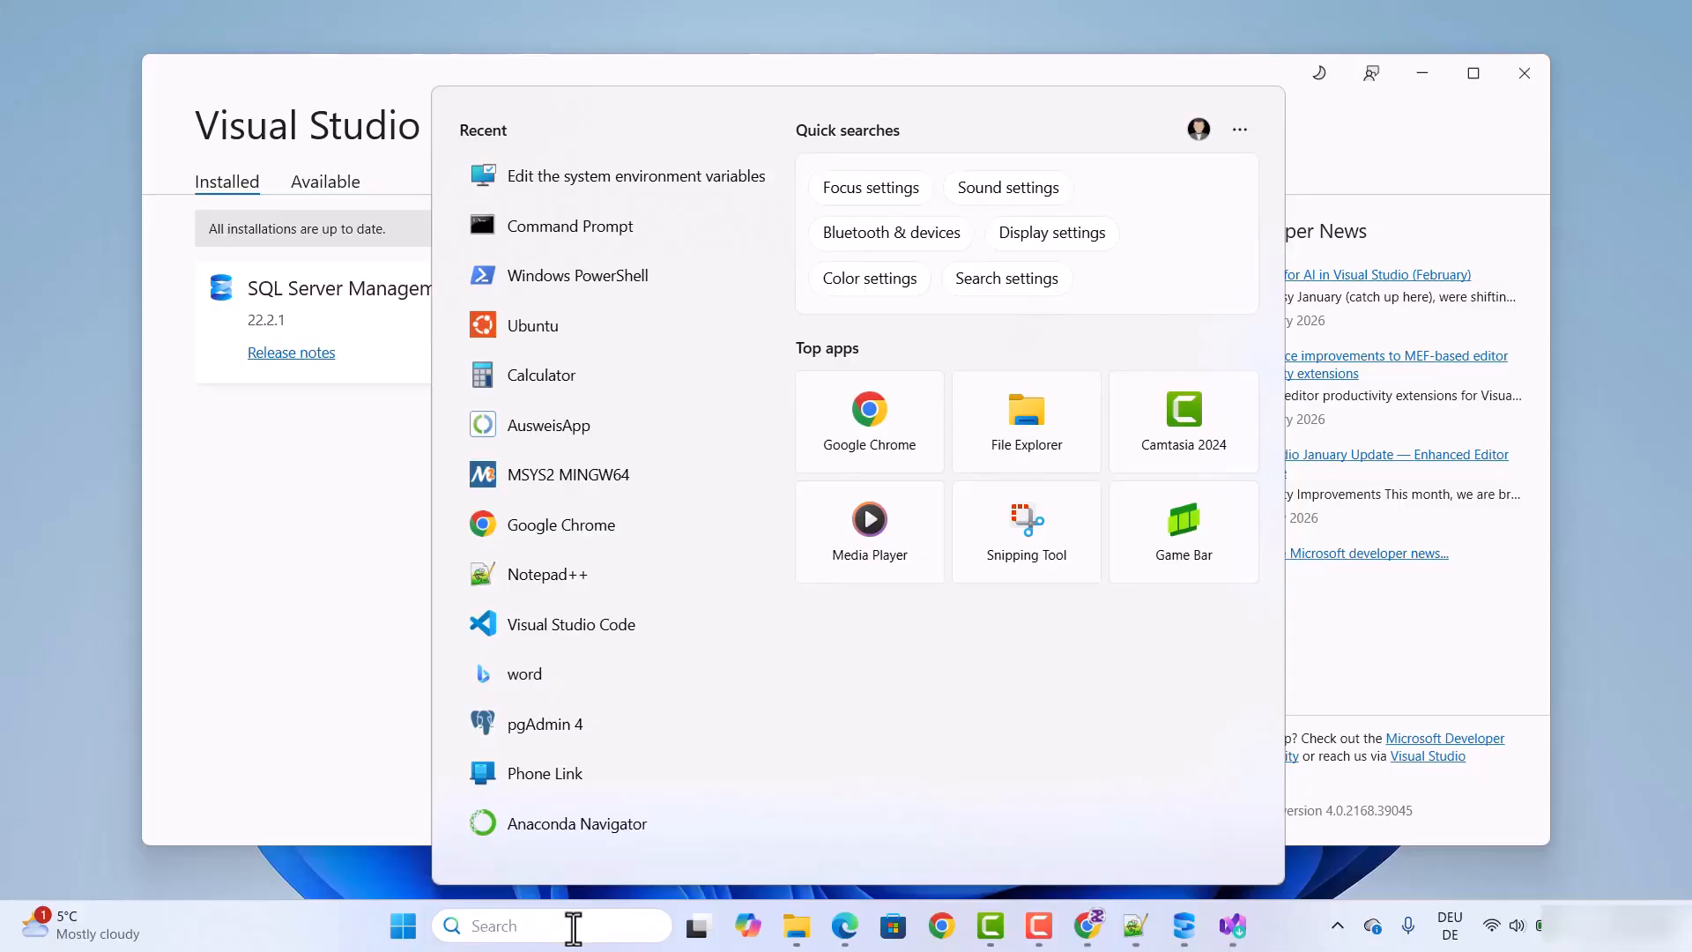
pyautogui.write('ssms')
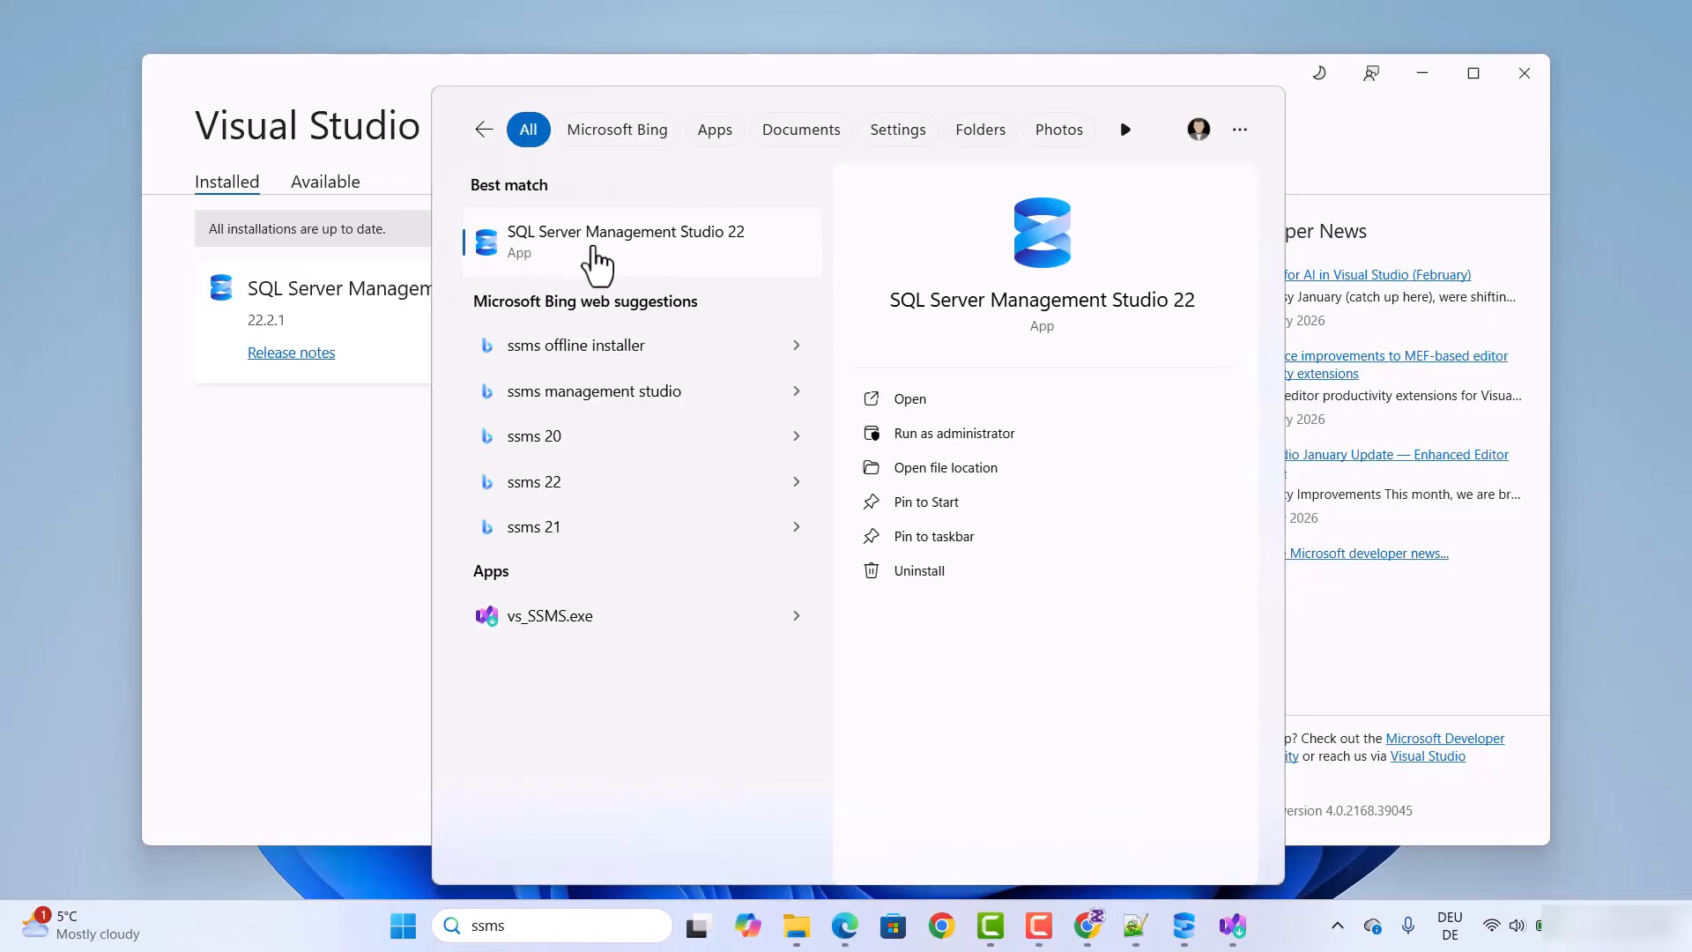
pyautogui.click(594, 251)
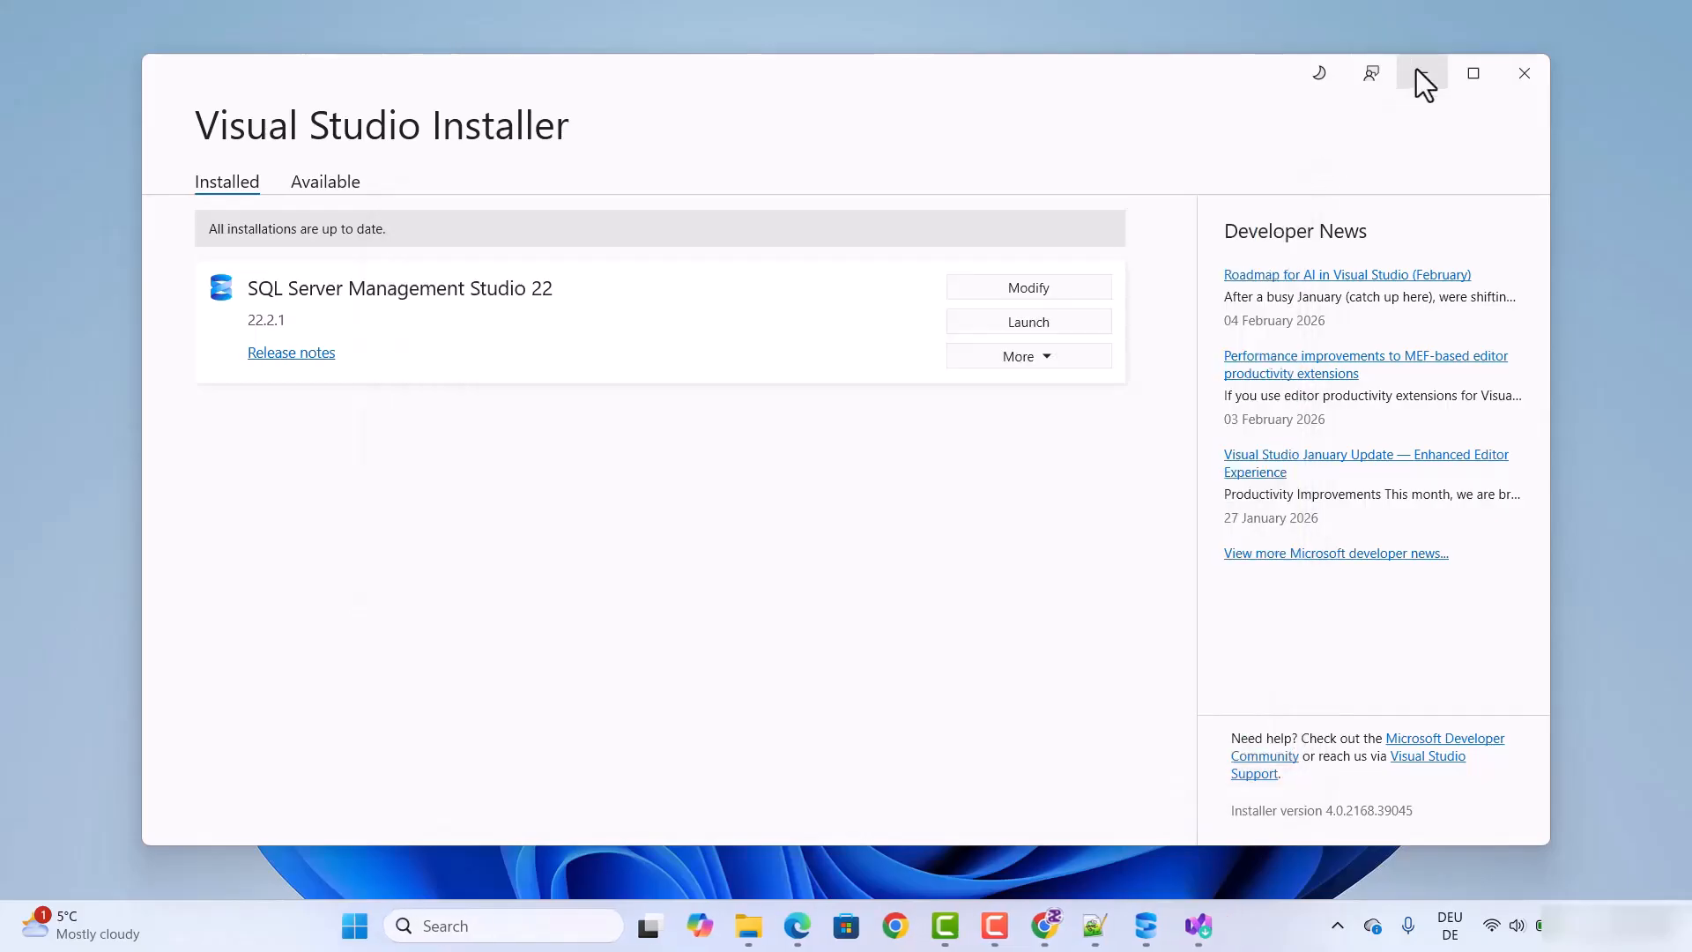
pyautogui.click(1421, 72)
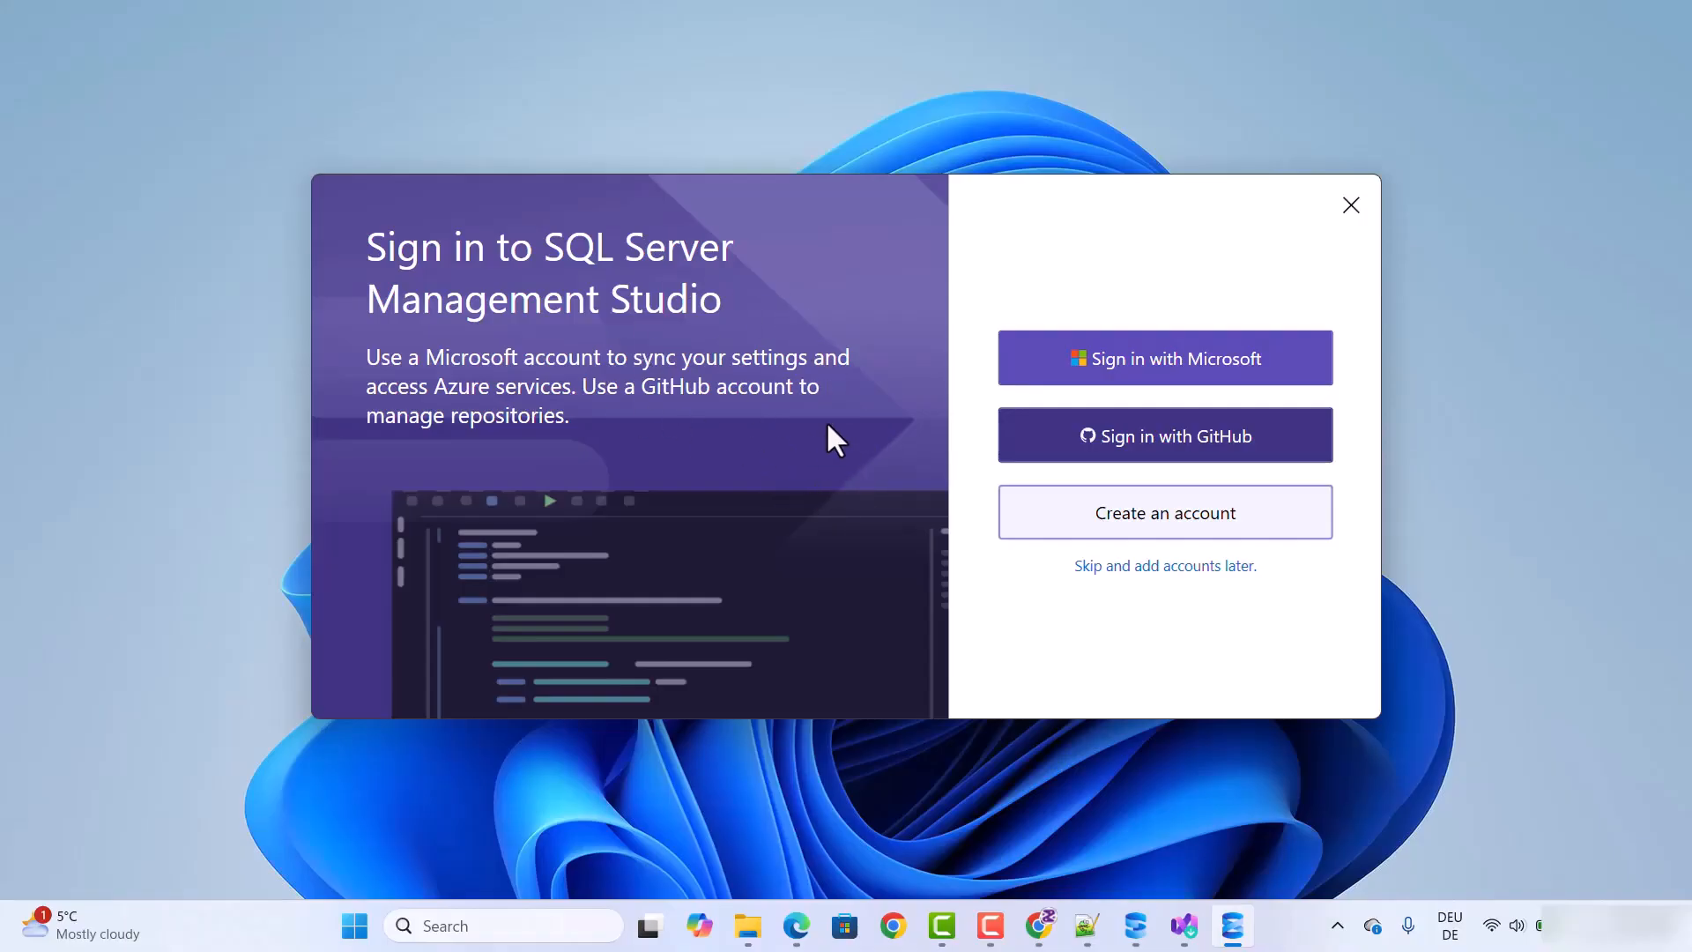
# Step: Start signing in to SQL Server Management Studio with a Microsoft account
pyautogui.click(1121, 365)
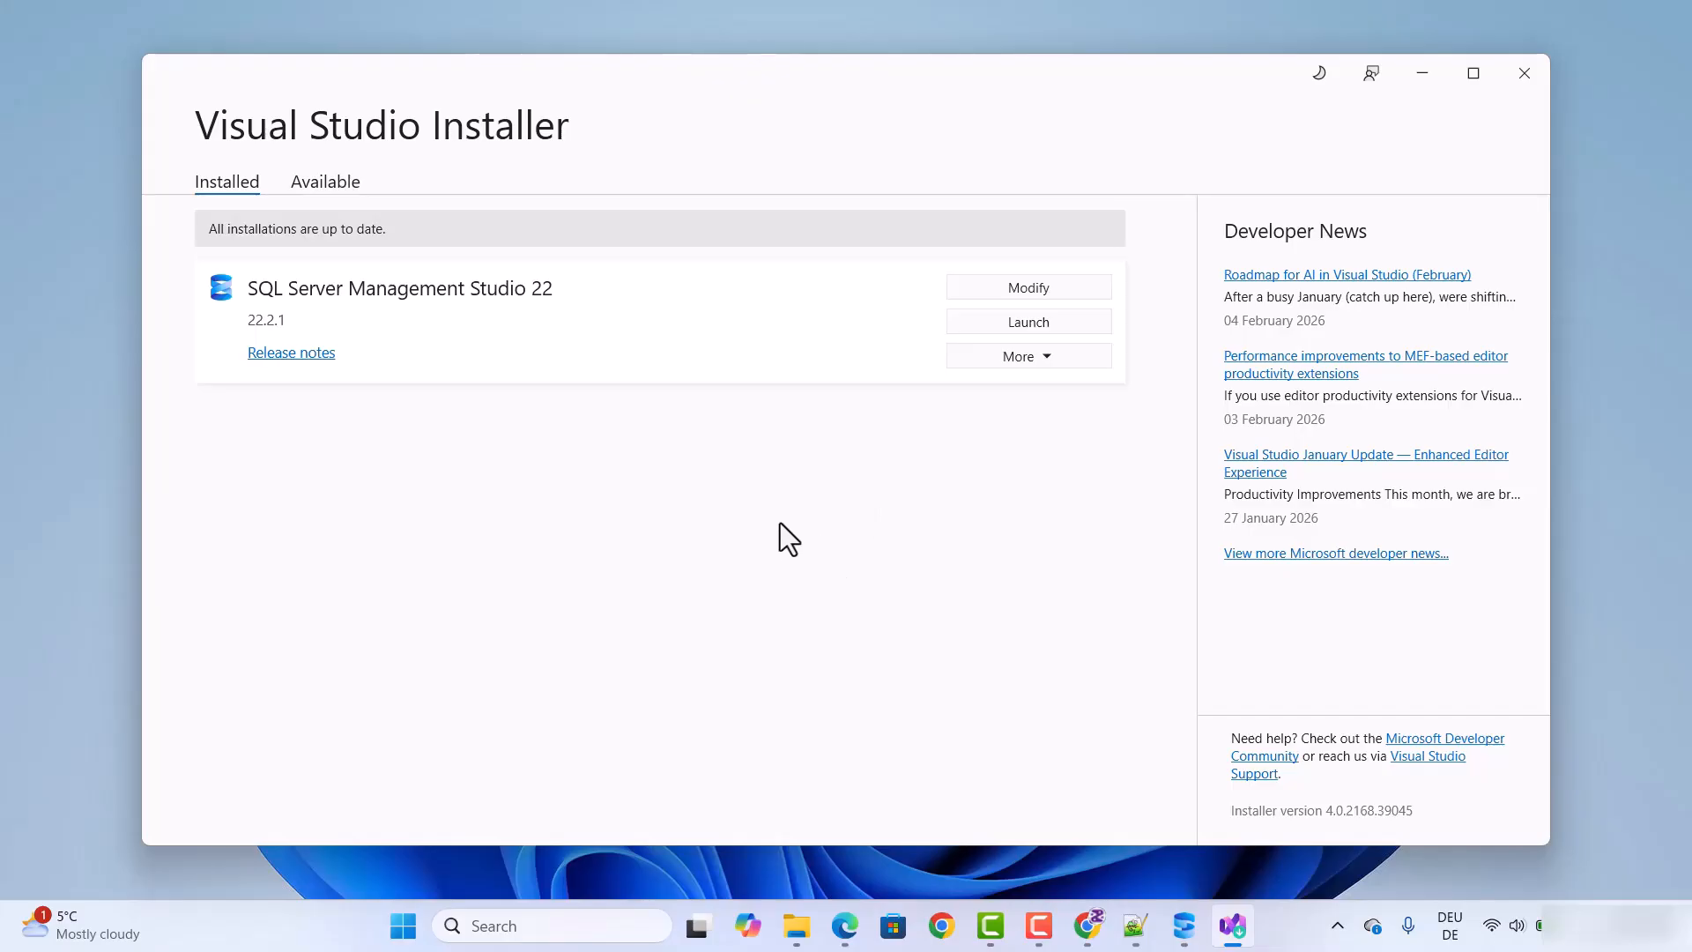
# Step: Copy the connection string from the SQL Server 2025 Express installer, compare it with the one noted in Notepad++, and minimize Notepad++
pyautogui.click(1135, 921)
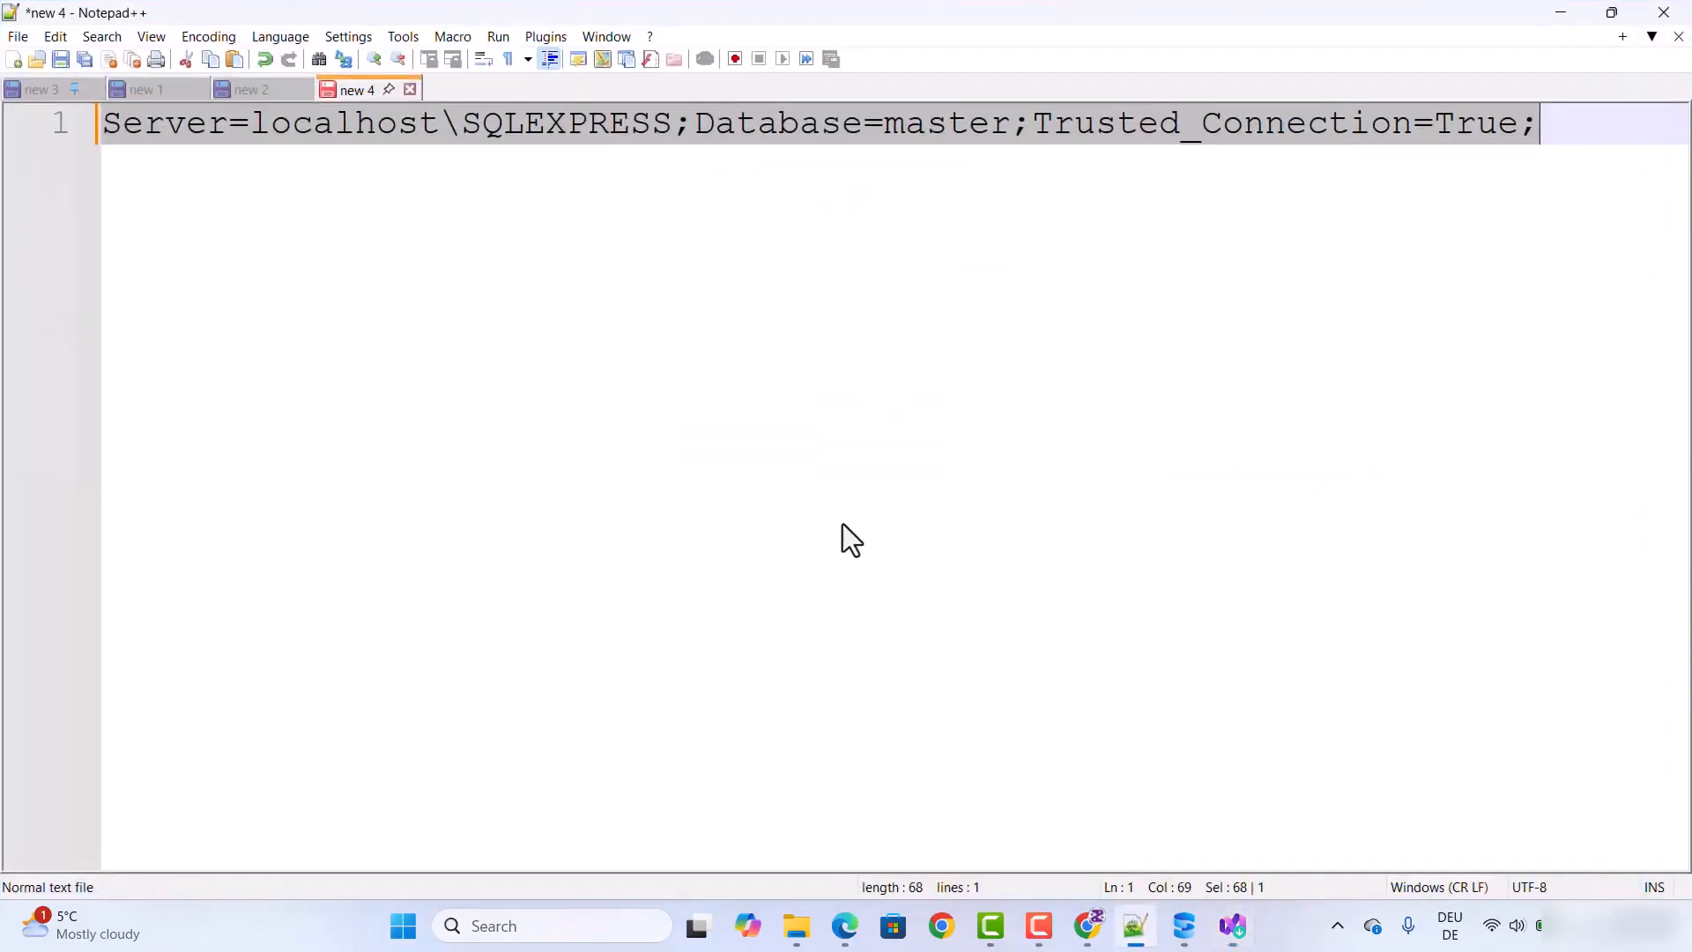
pyautogui.click(1236, 925)
pyautogui.click(1185, 930)
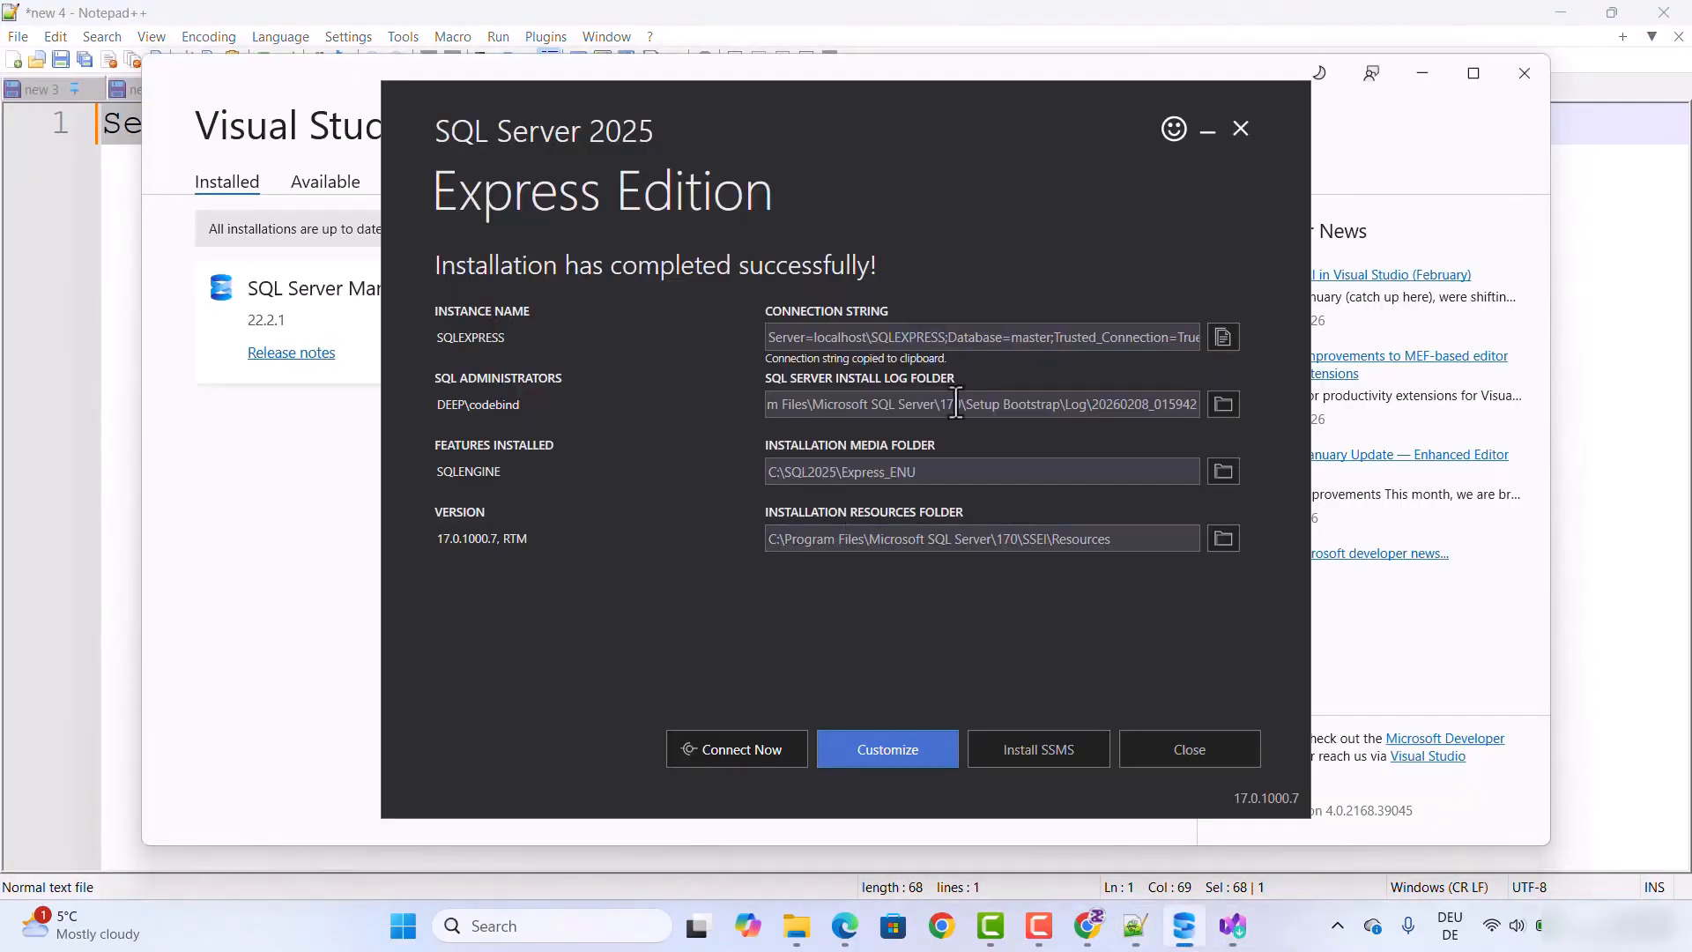
pyautogui.click(1223, 336)
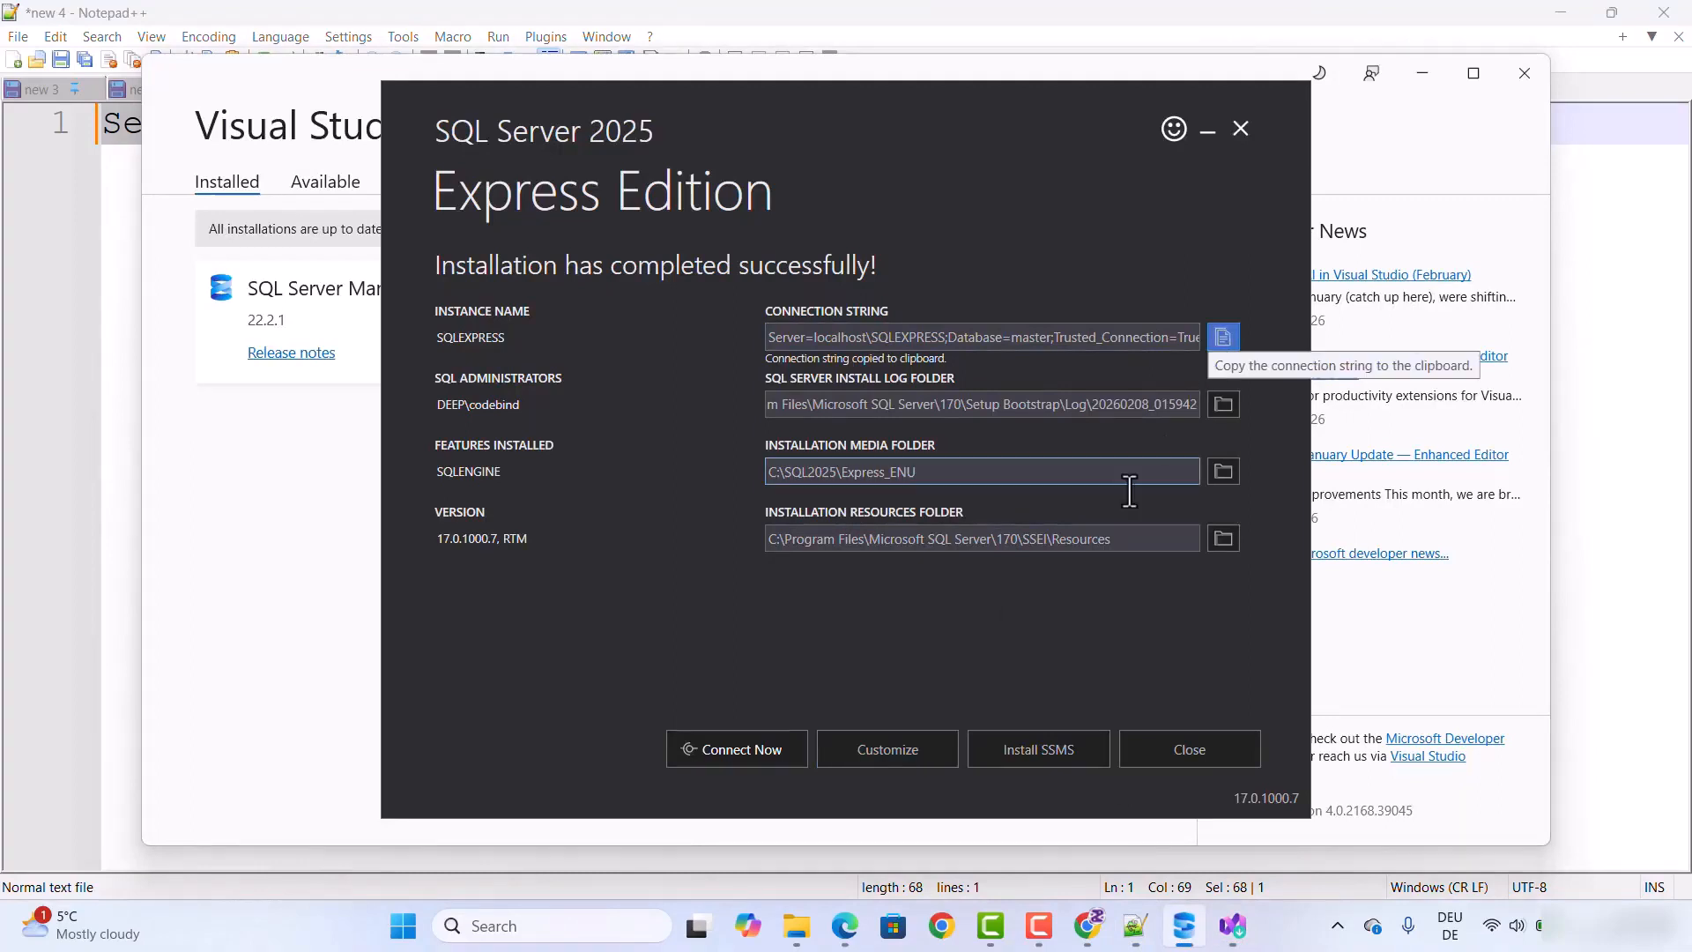
pyautogui.click(1128, 927)
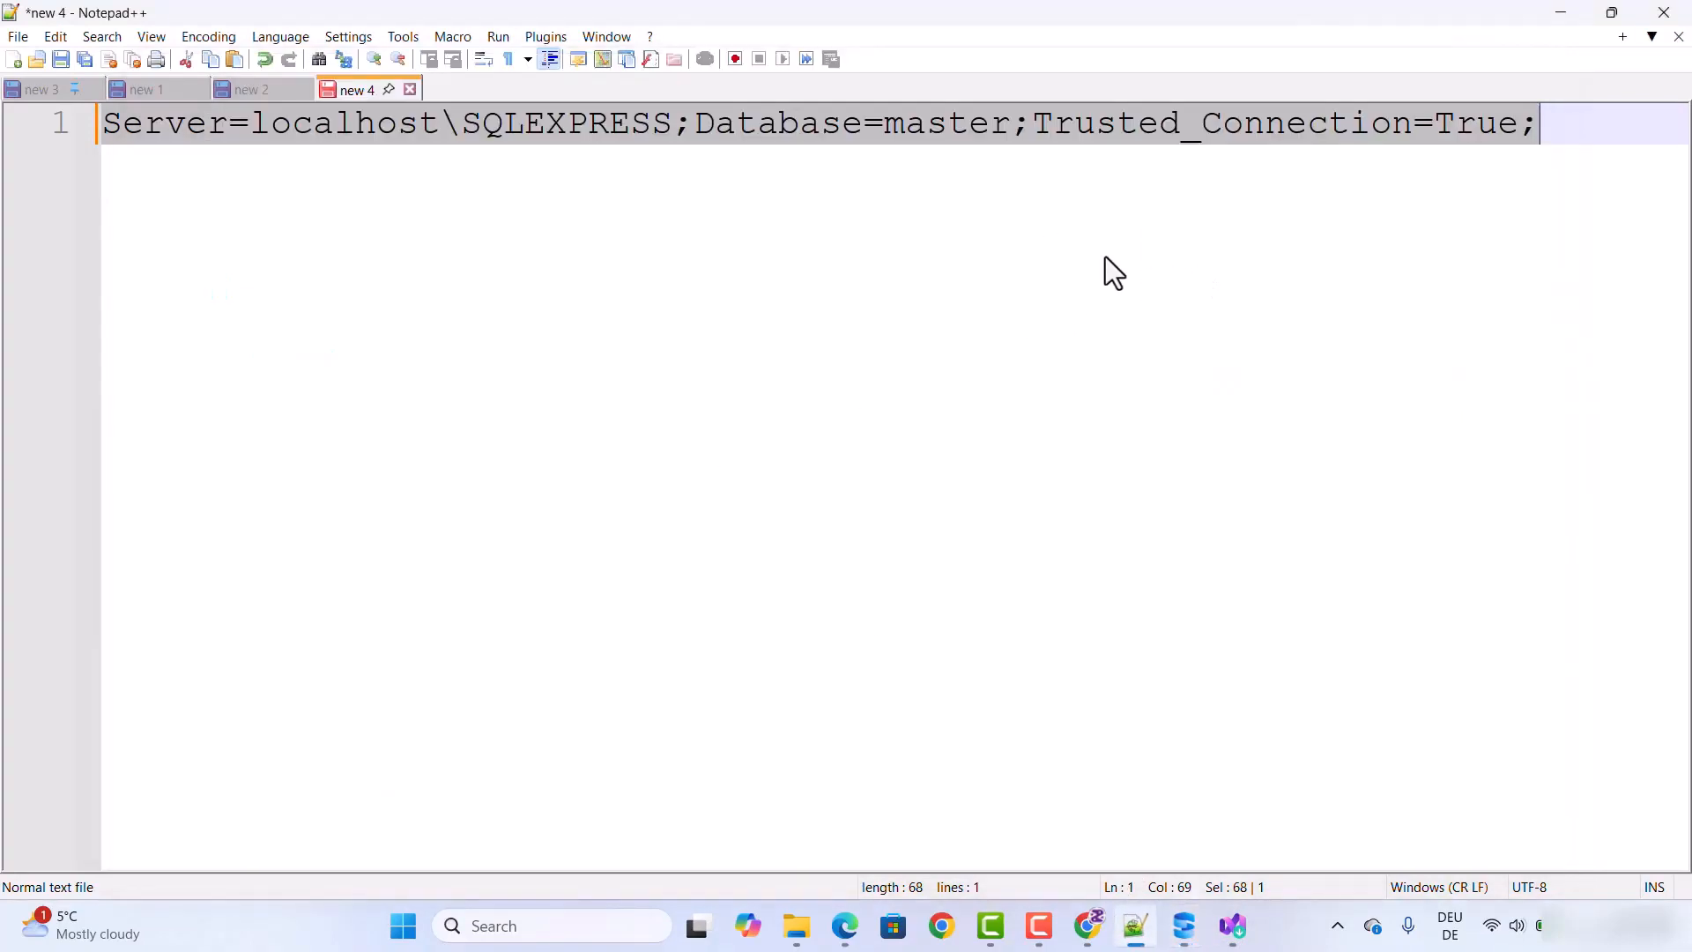
pyautogui.click(1562, 12)
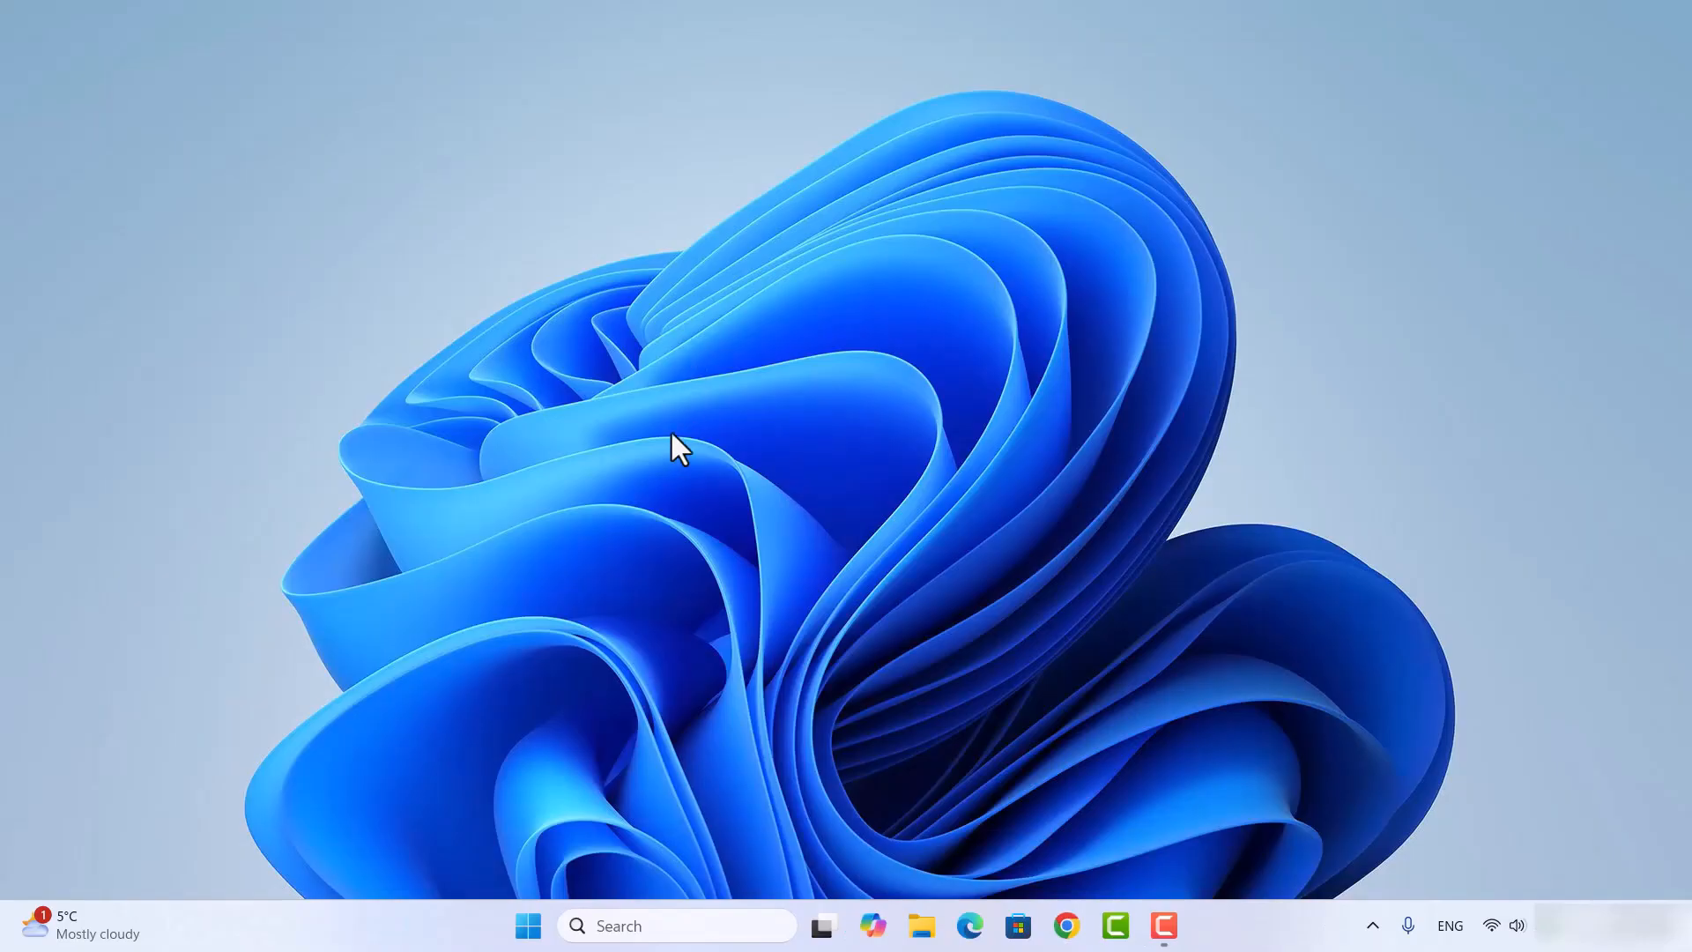
# Step: Search Windows for "ssms" and launch SQL Server Management Studio 22
pyautogui.click(620, 925)
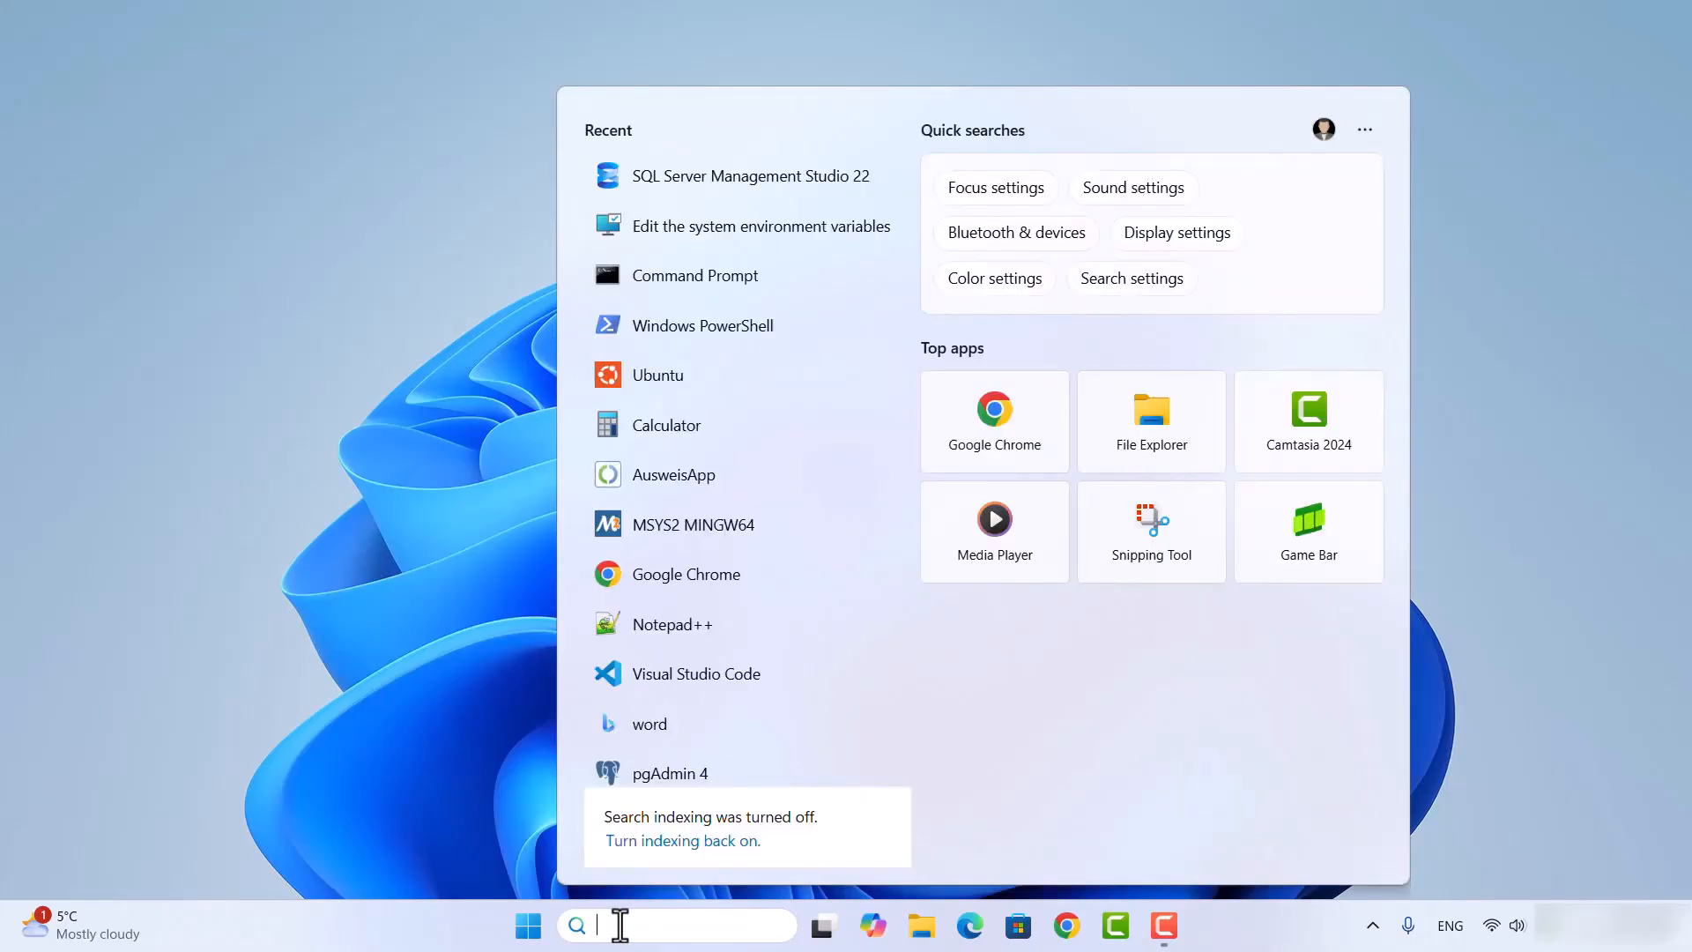
pyautogui.write('ssms')
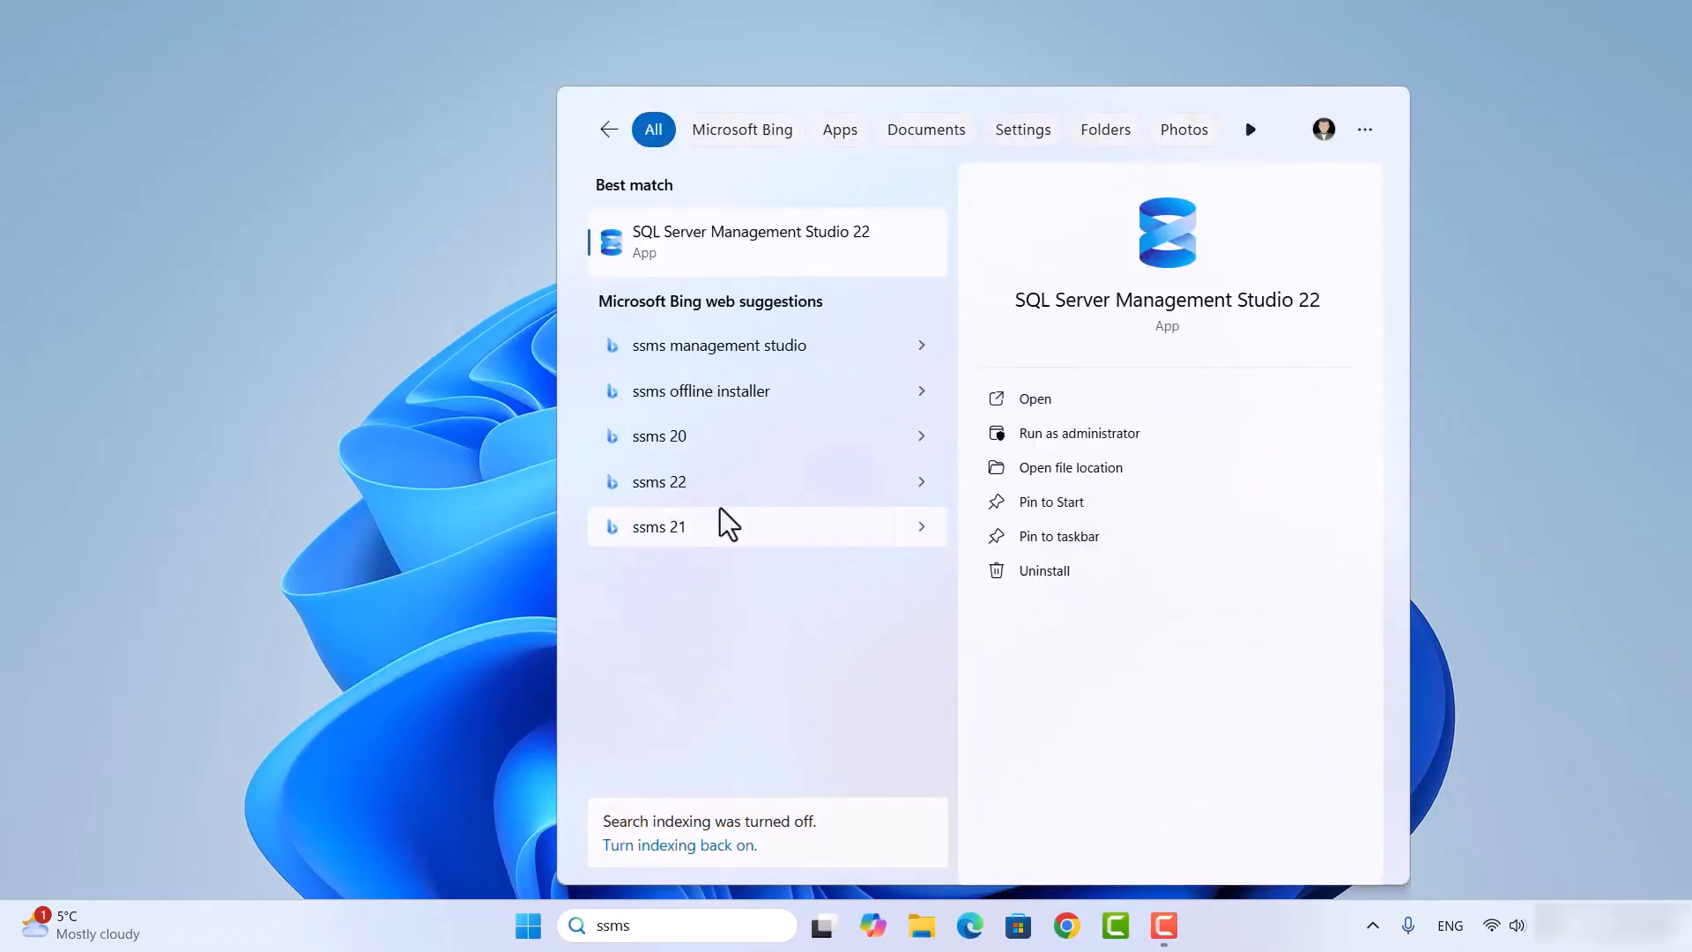
pyautogui.click(705, 268)
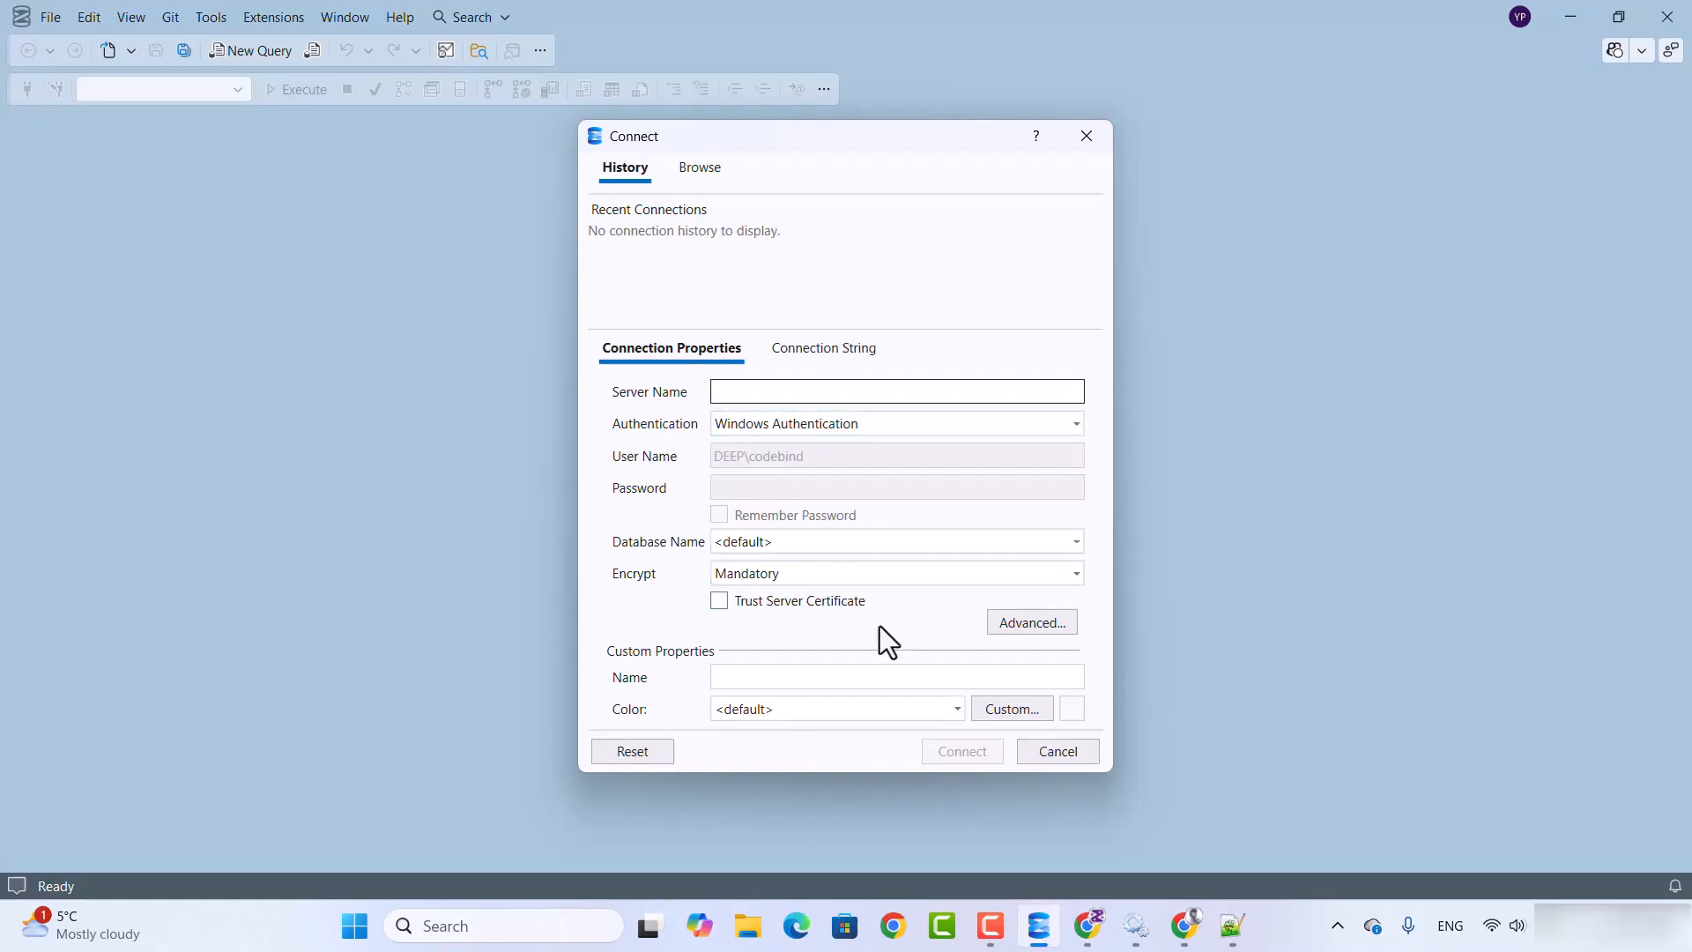
# Step: Replace the connection string in the Connect dialog with Notepad++'s "Server=localhost\SQLEXPRESS;Database=master;Trusted_Connection=True;" and apply it
pyautogui.click(817, 348)
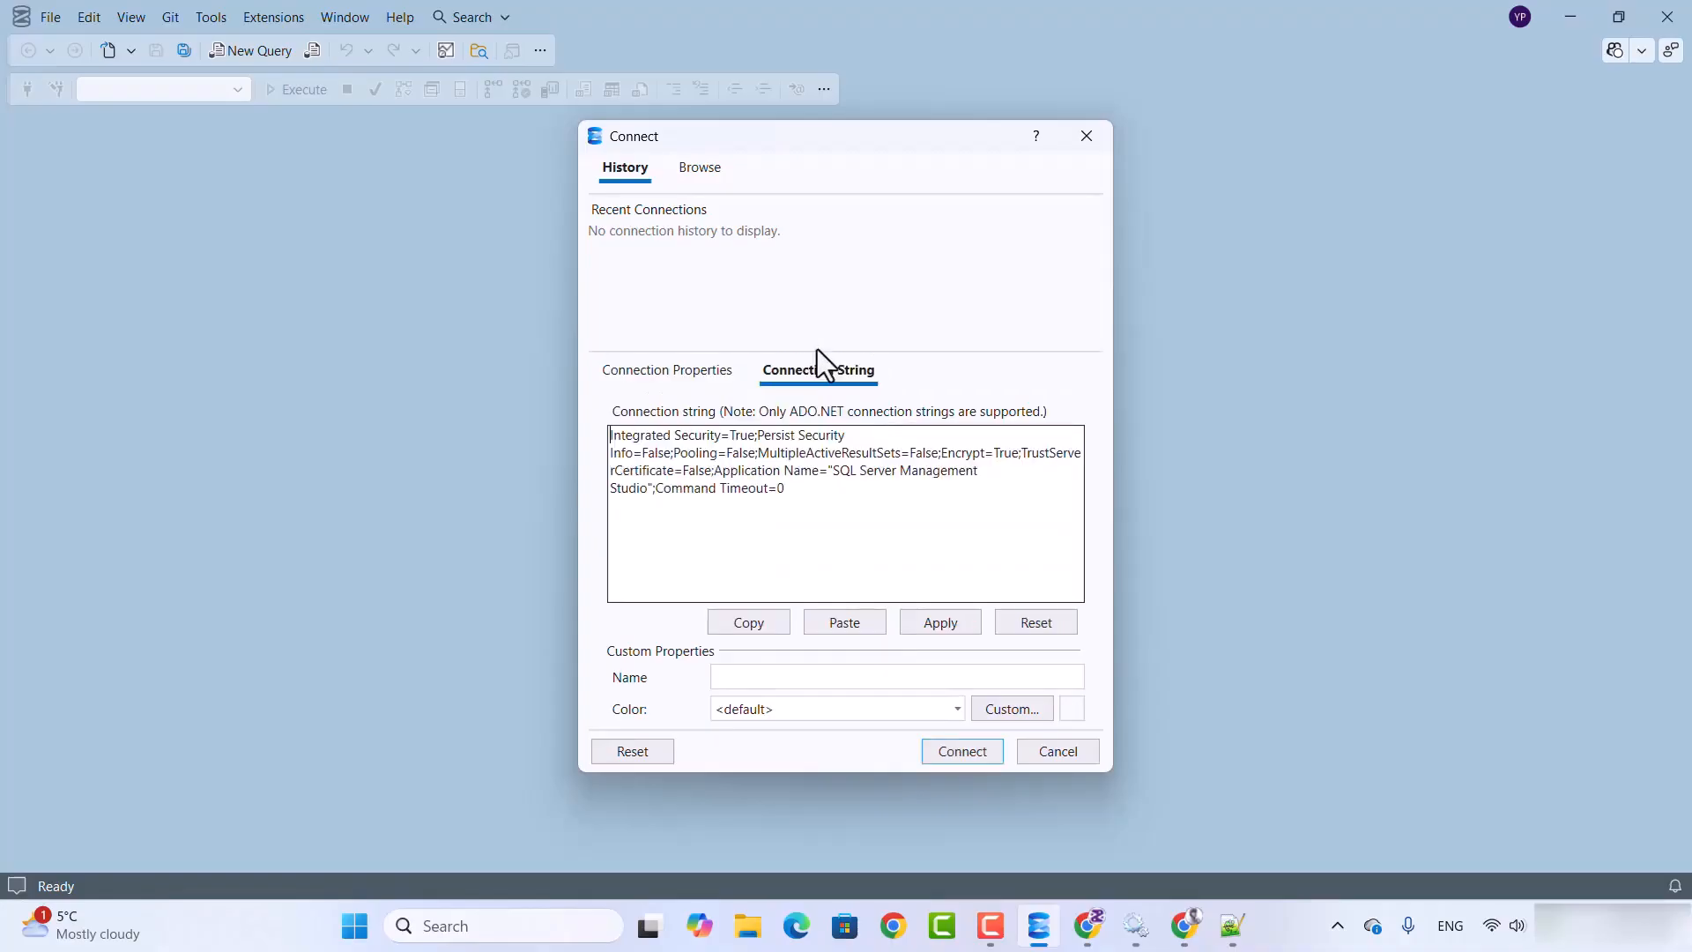
pyautogui.click(1229, 925)
pyautogui.tripleClick(856, 130)
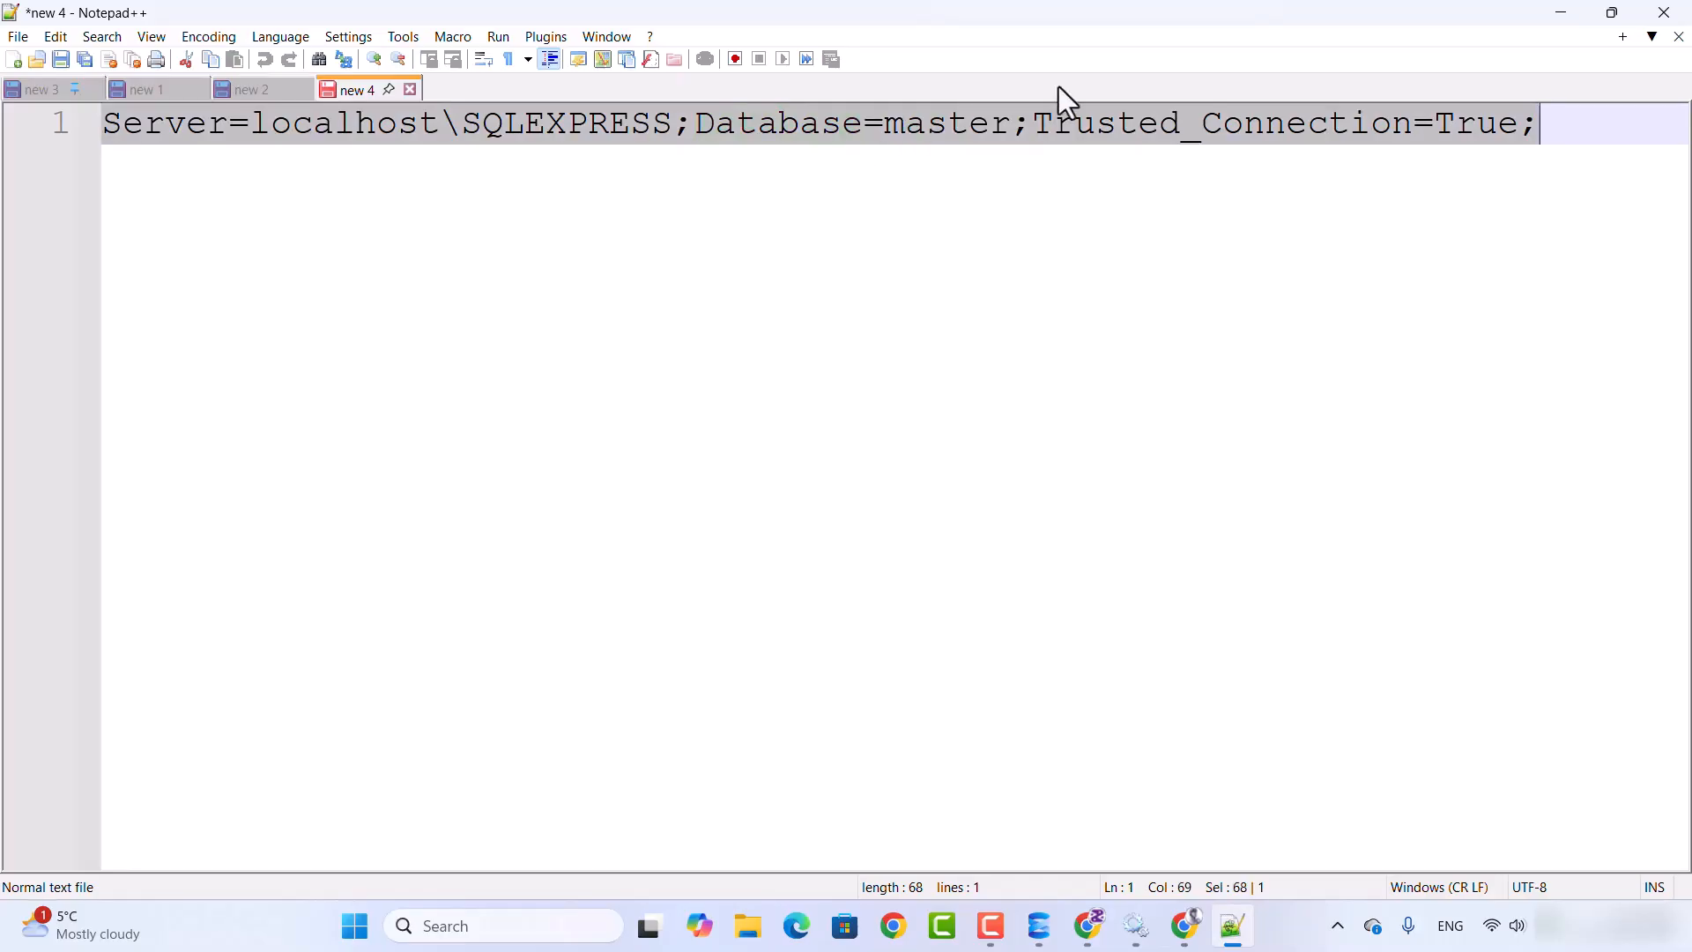
pyautogui.click(1544, 14)
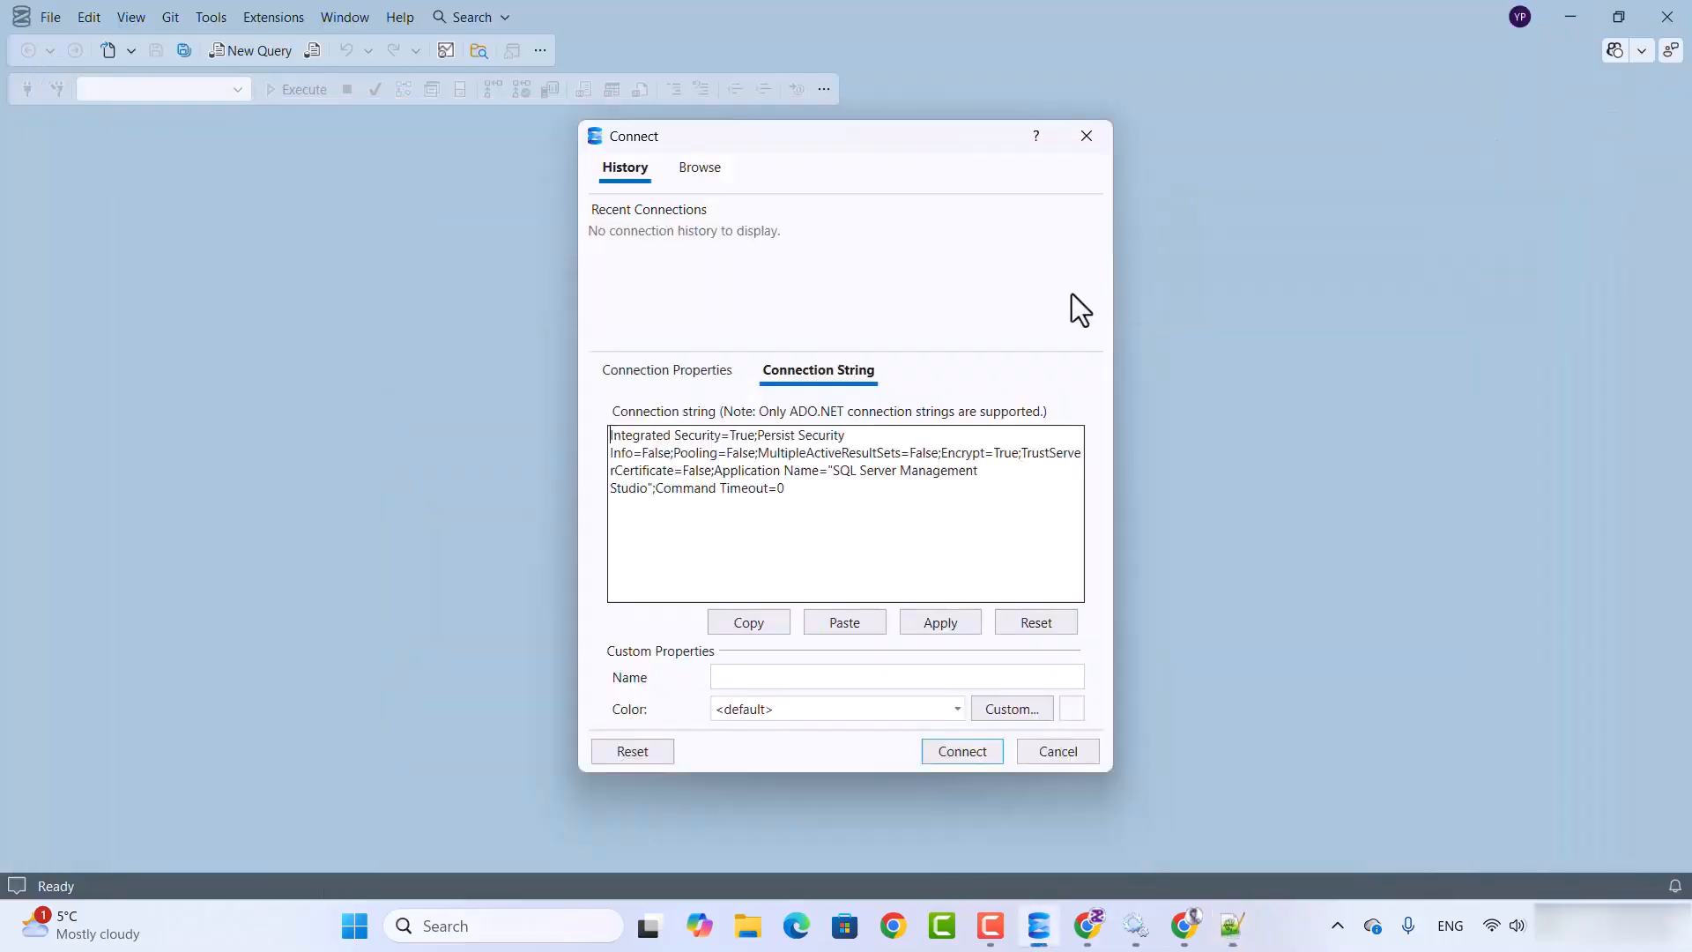
pyautogui.hotkey('ctrl', 'a')
pyautogui.hotkey('ctrl', 'v')
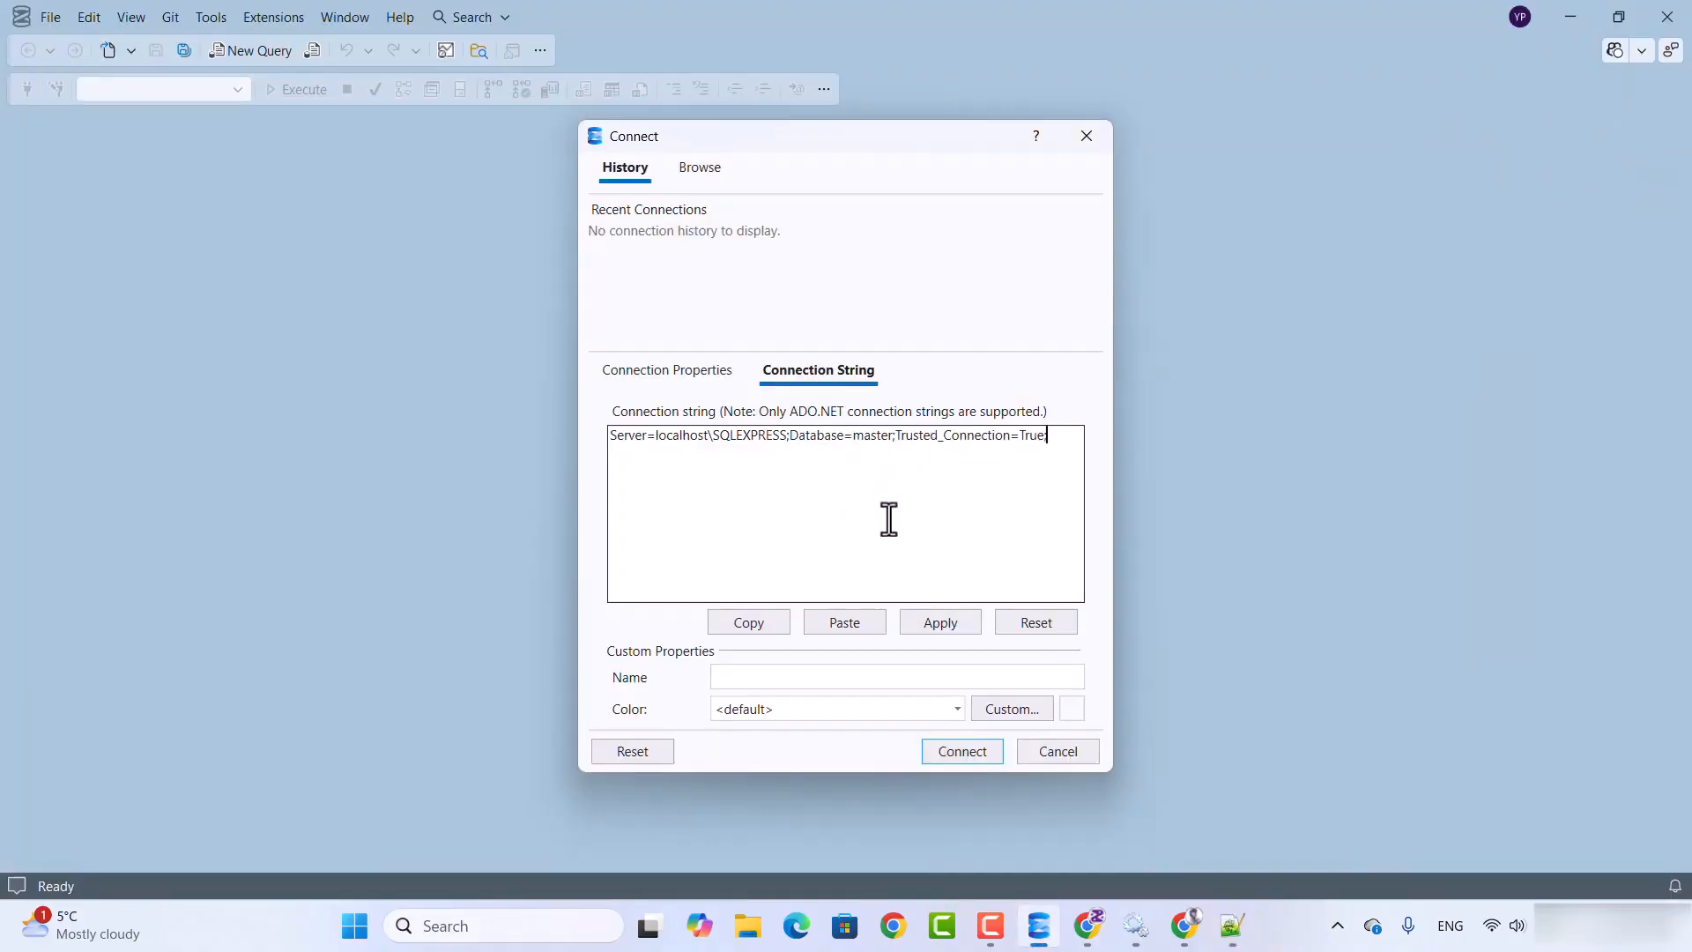
pyautogui.click(932, 626)
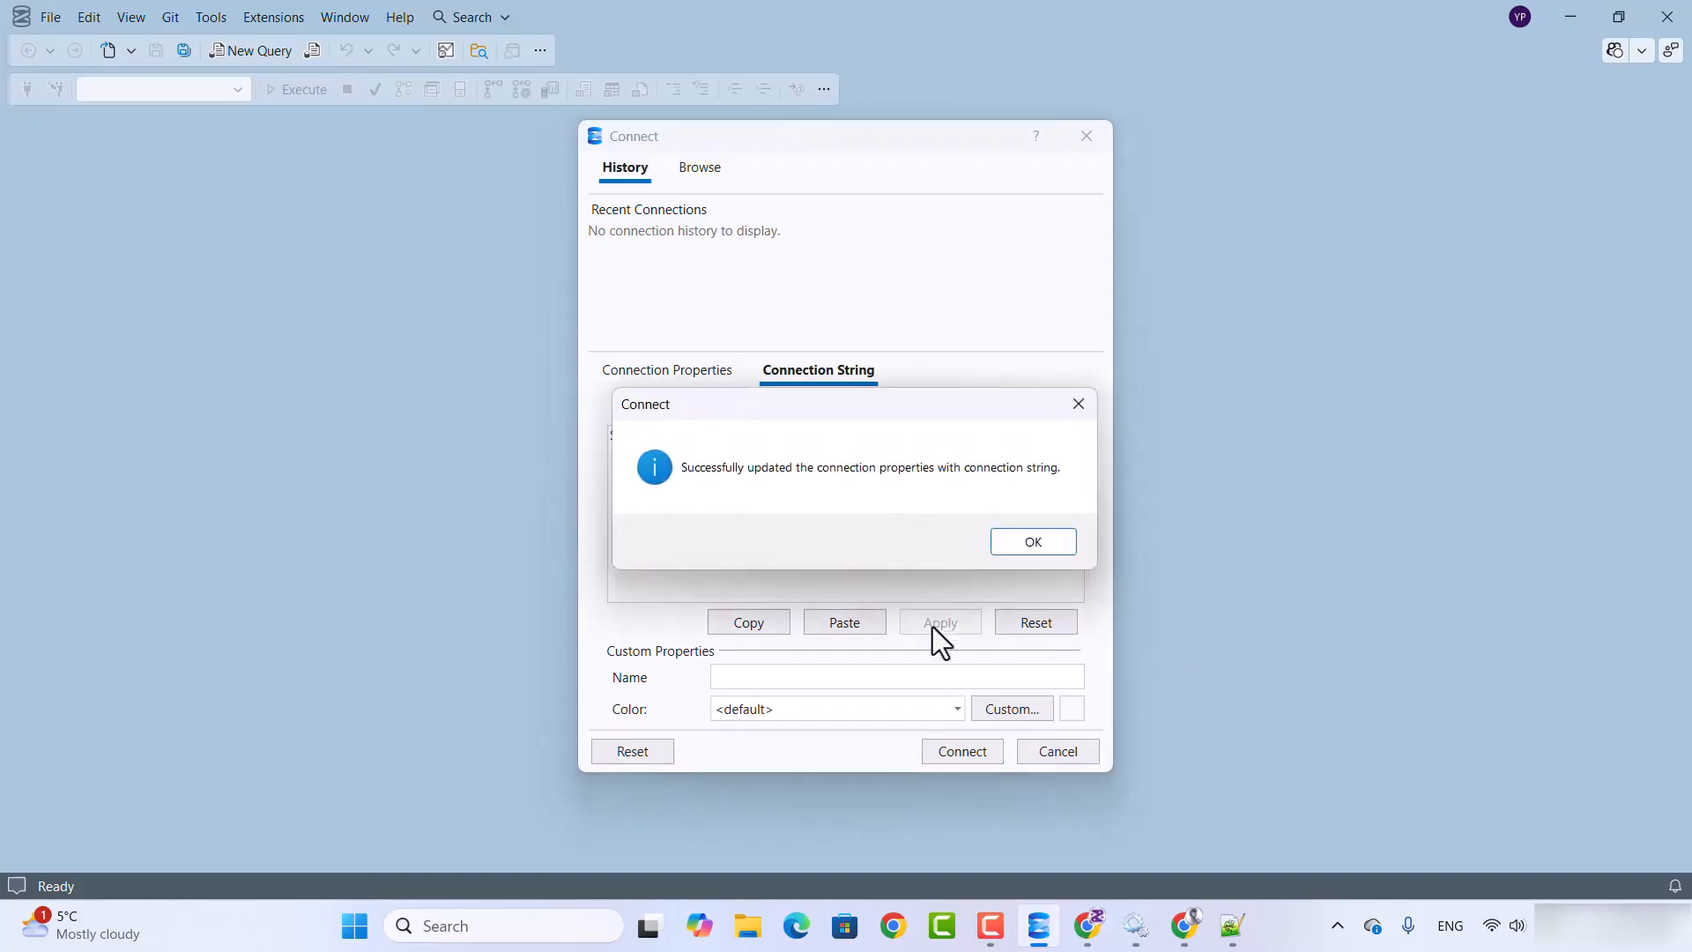
pyautogui.click(1018, 543)
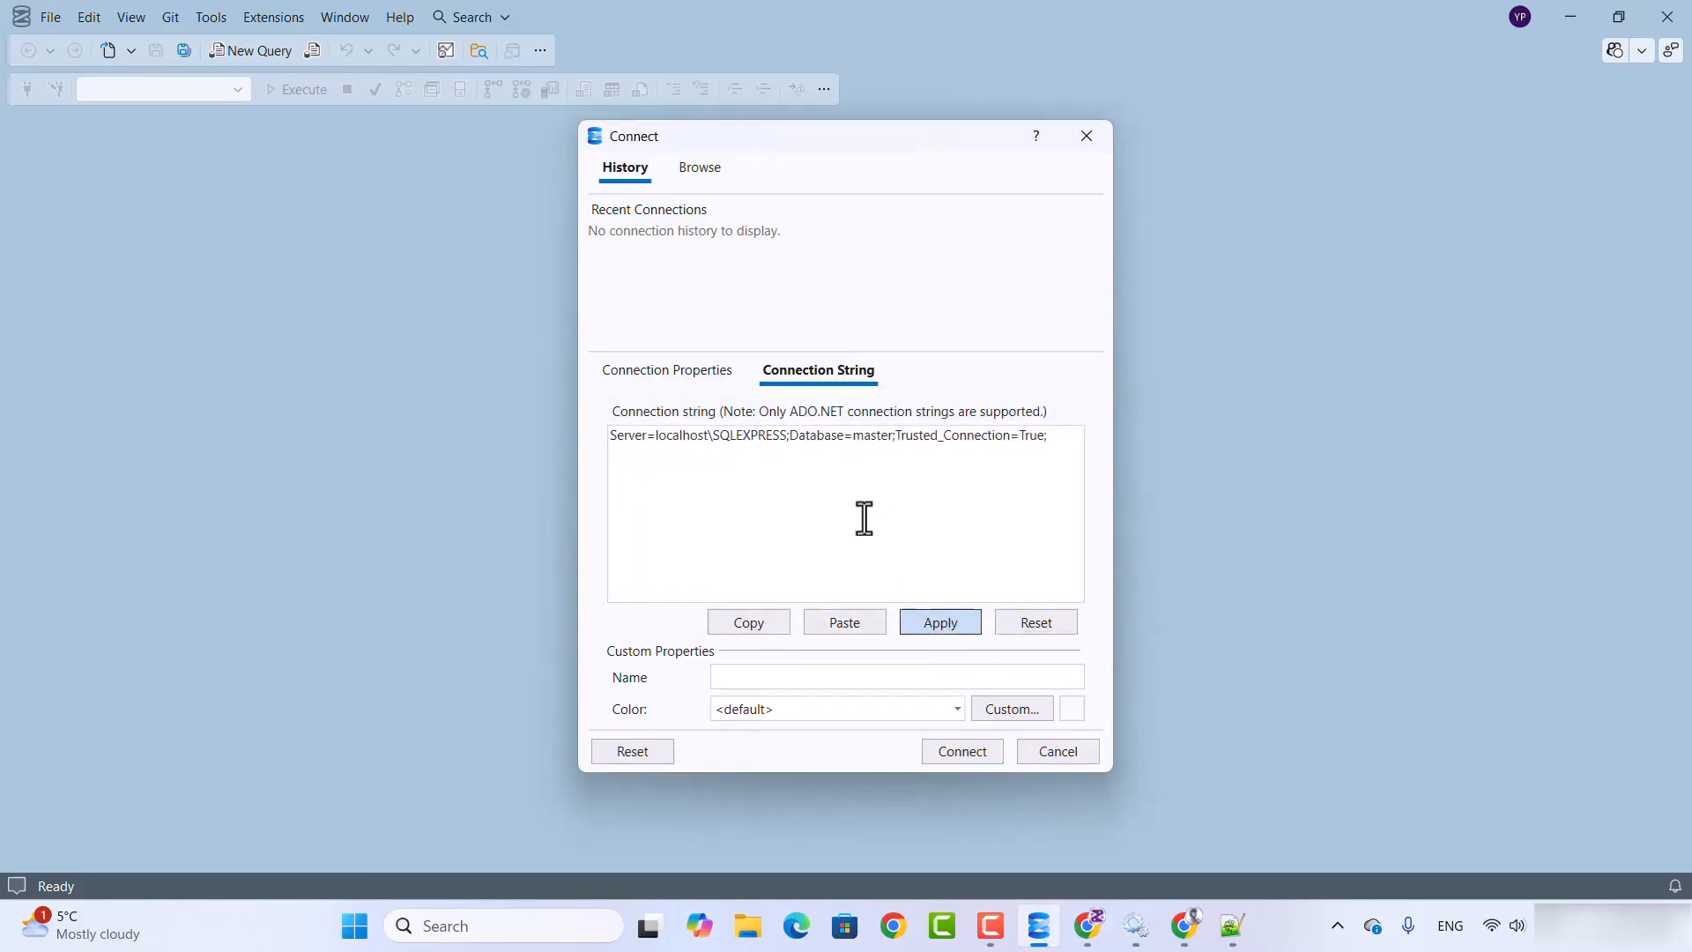
# Step: Enable Trust Server Certificate in the connection properties and connect to localhost\SQLEXPRESS
pyautogui.click(661, 379)
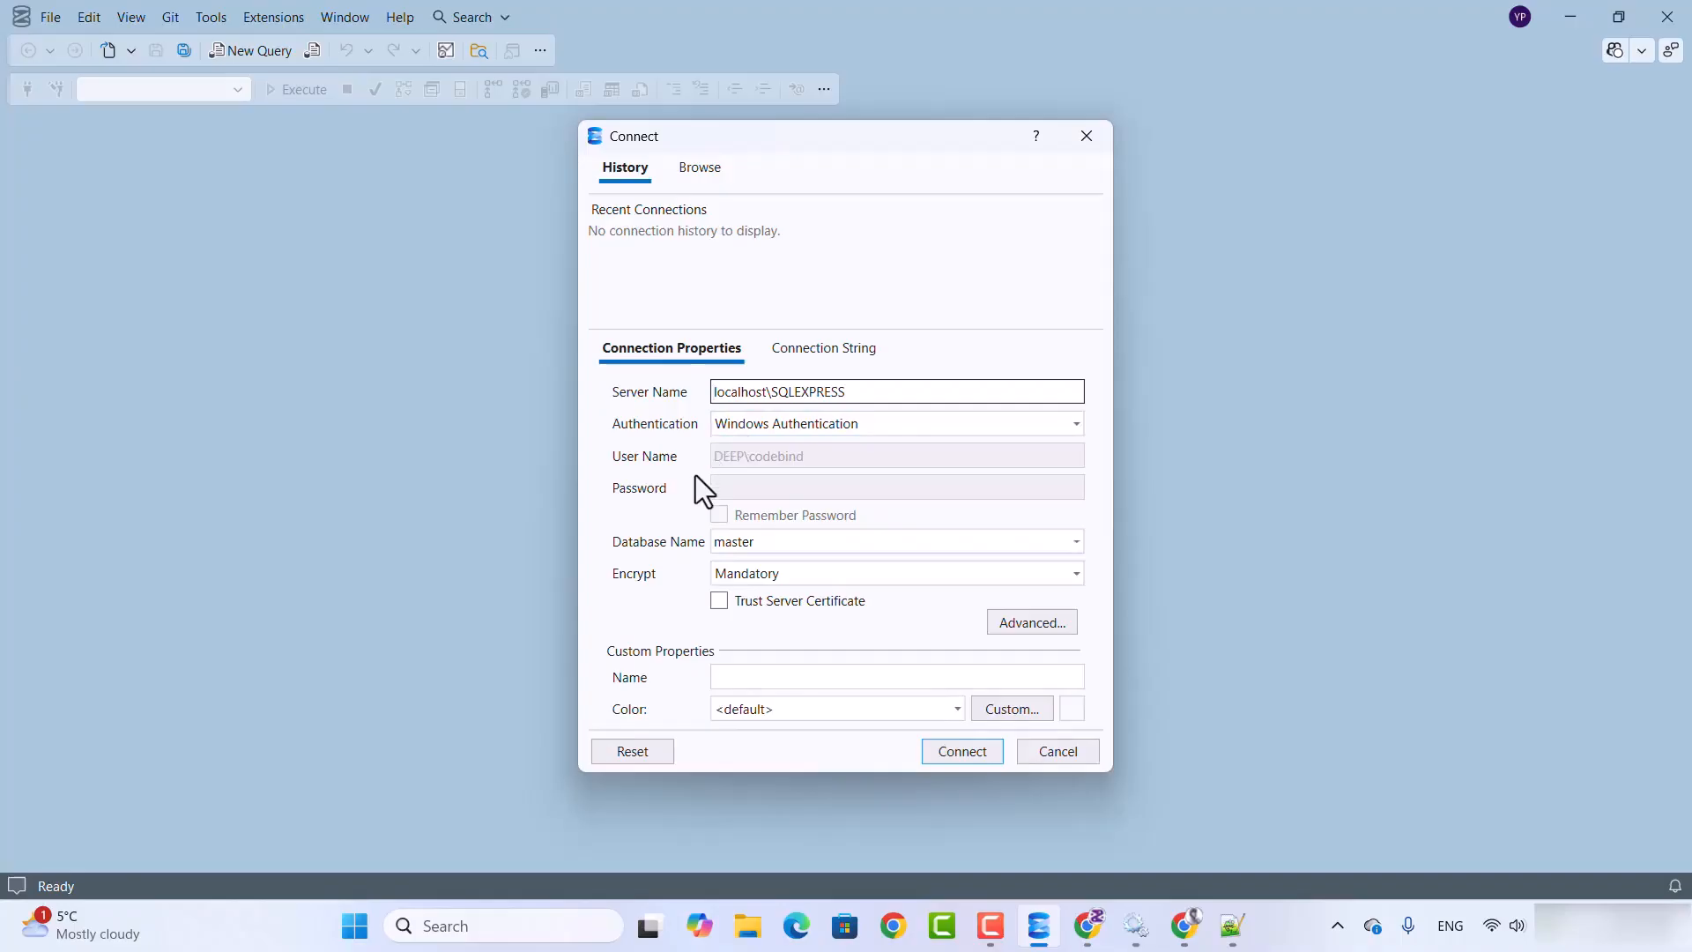
pyautogui.click(718, 602)
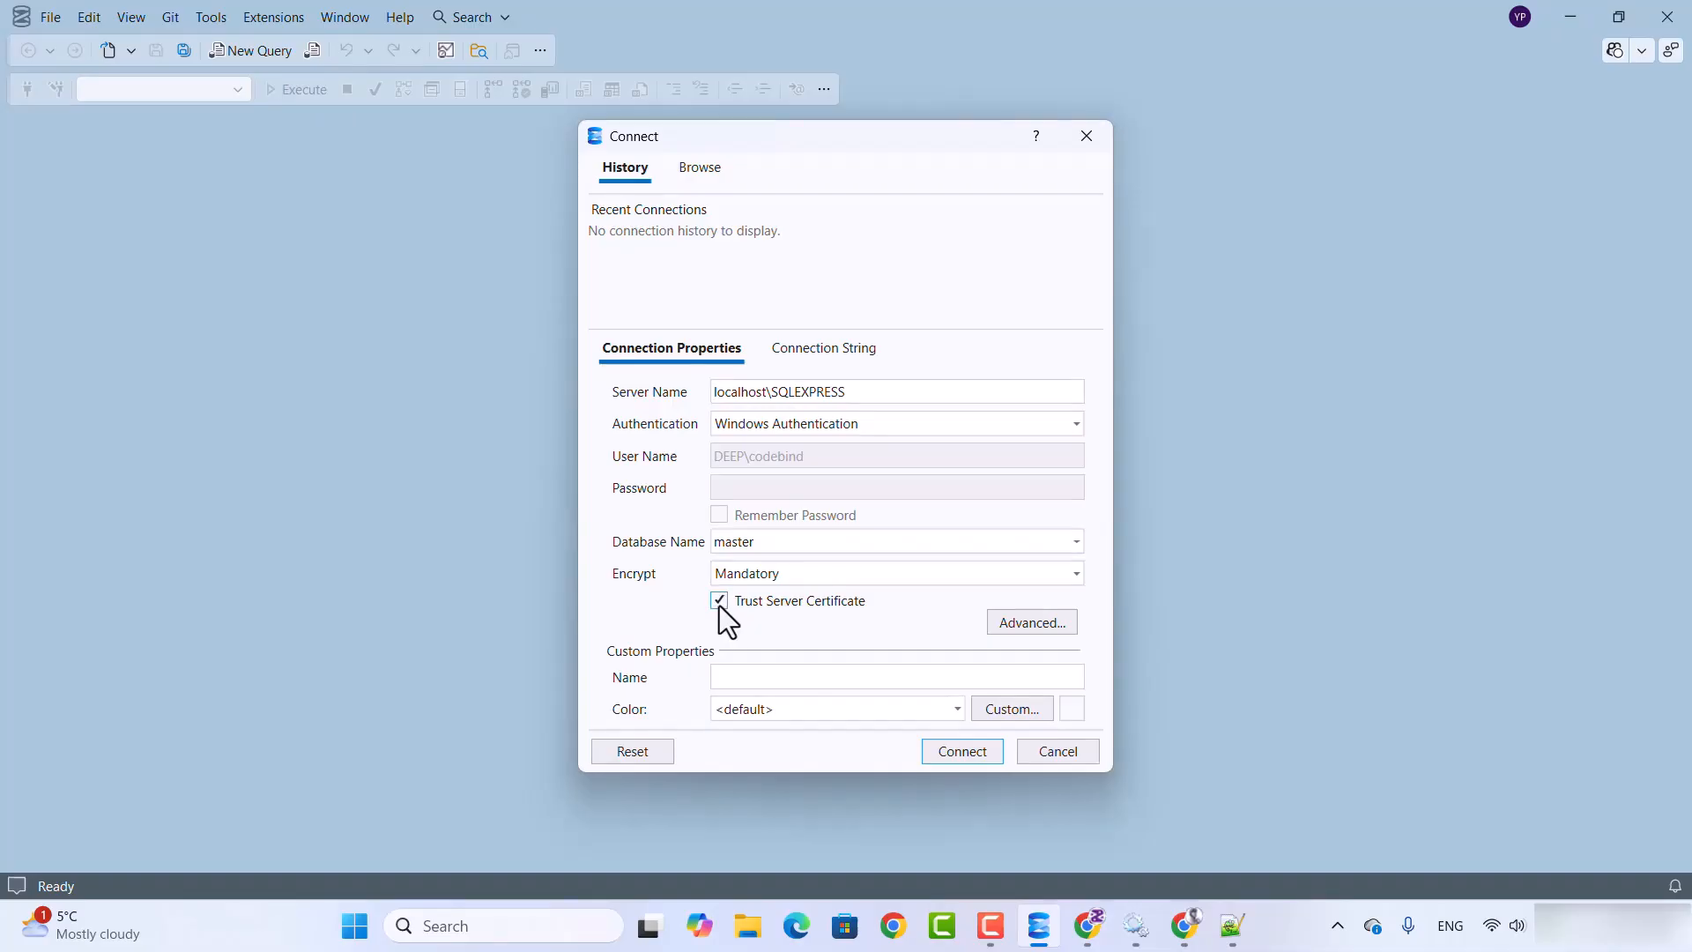
pyautogui.click(950, 754)
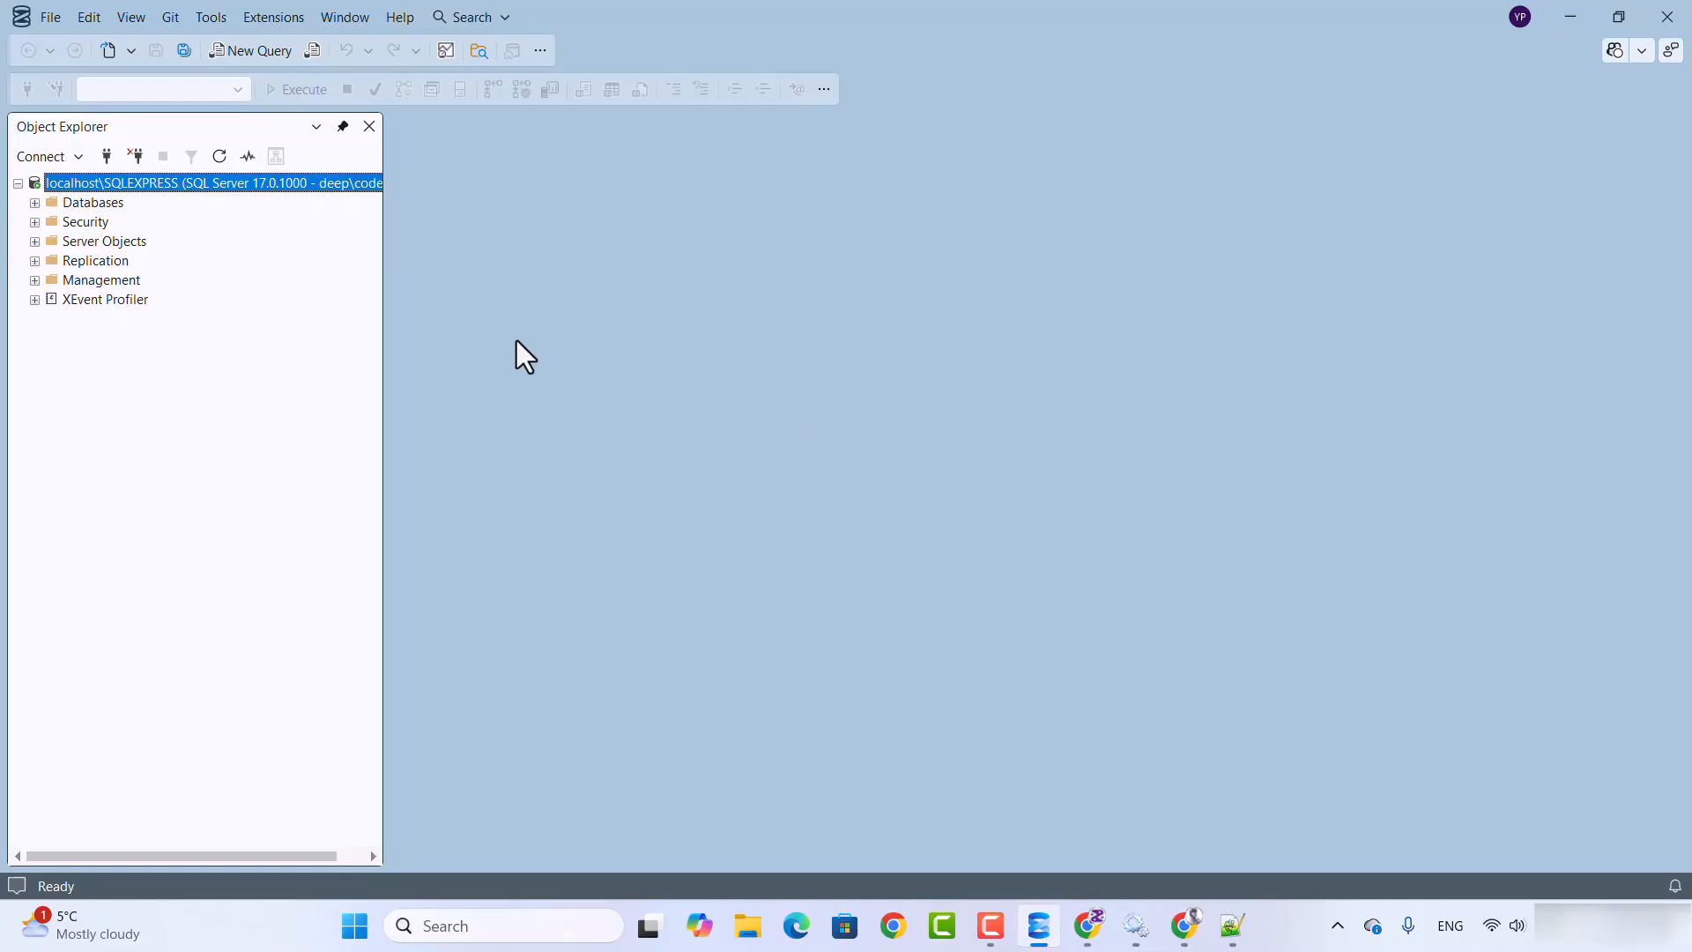
# Step: Expand the master system database in Object Explorer down to the columns of the system table dbo.MSreplication_options
pyautogui.click(35, 204)
pyautogui.click(52, 223)
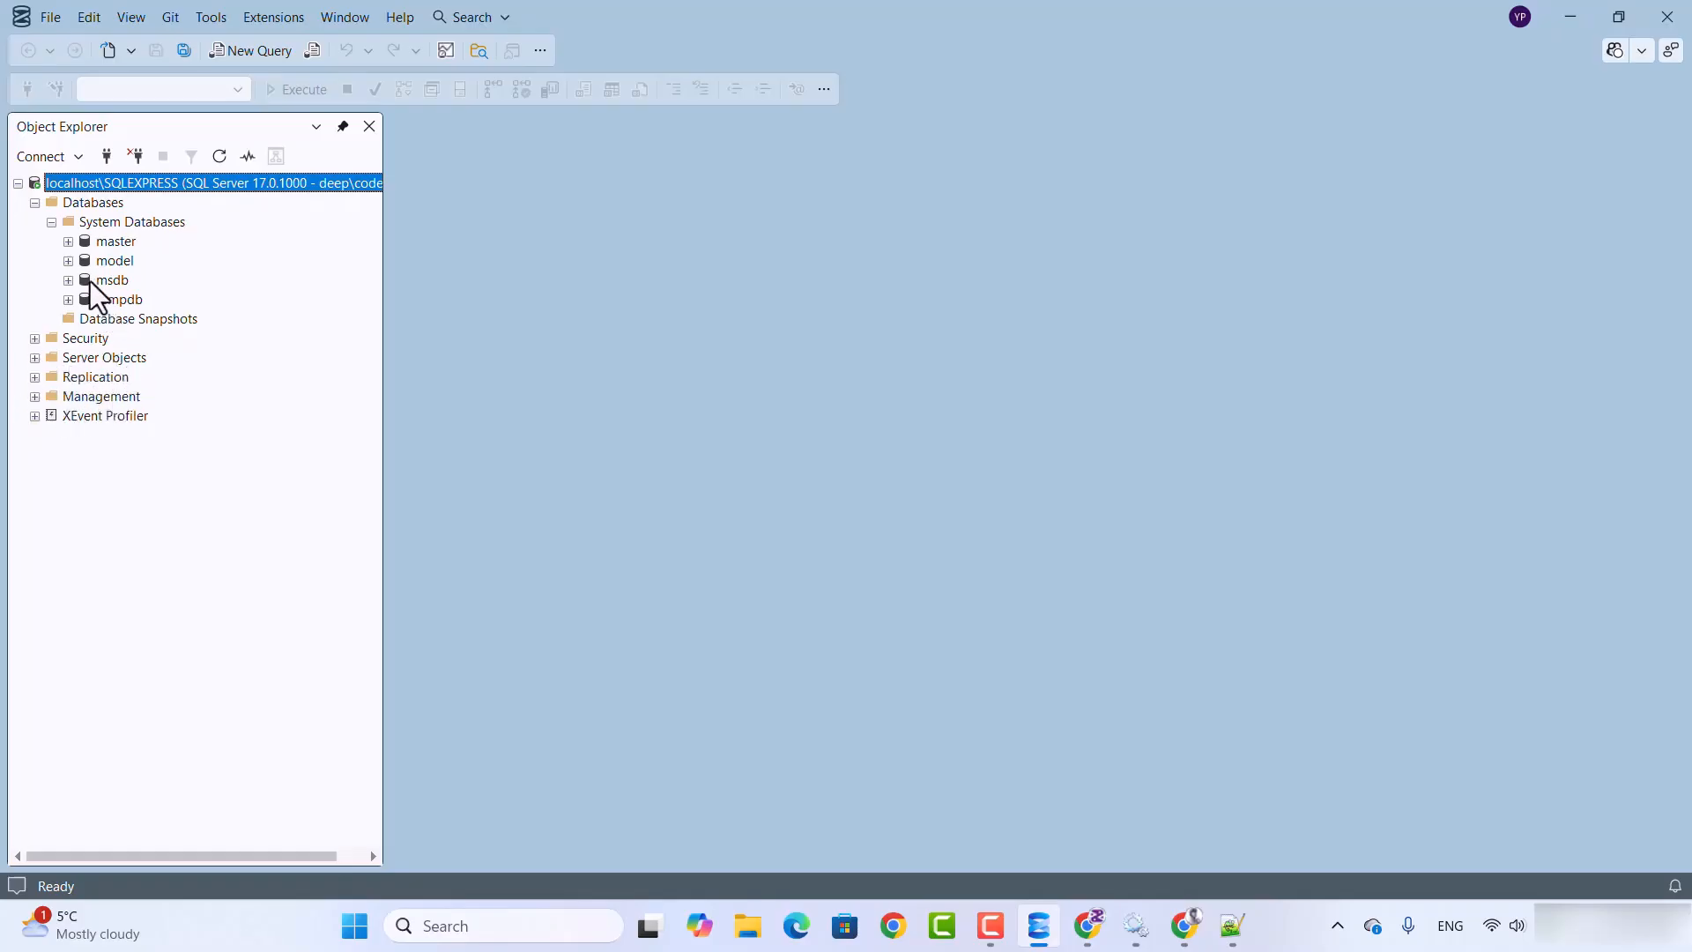
pyautogui.click(68, 244)
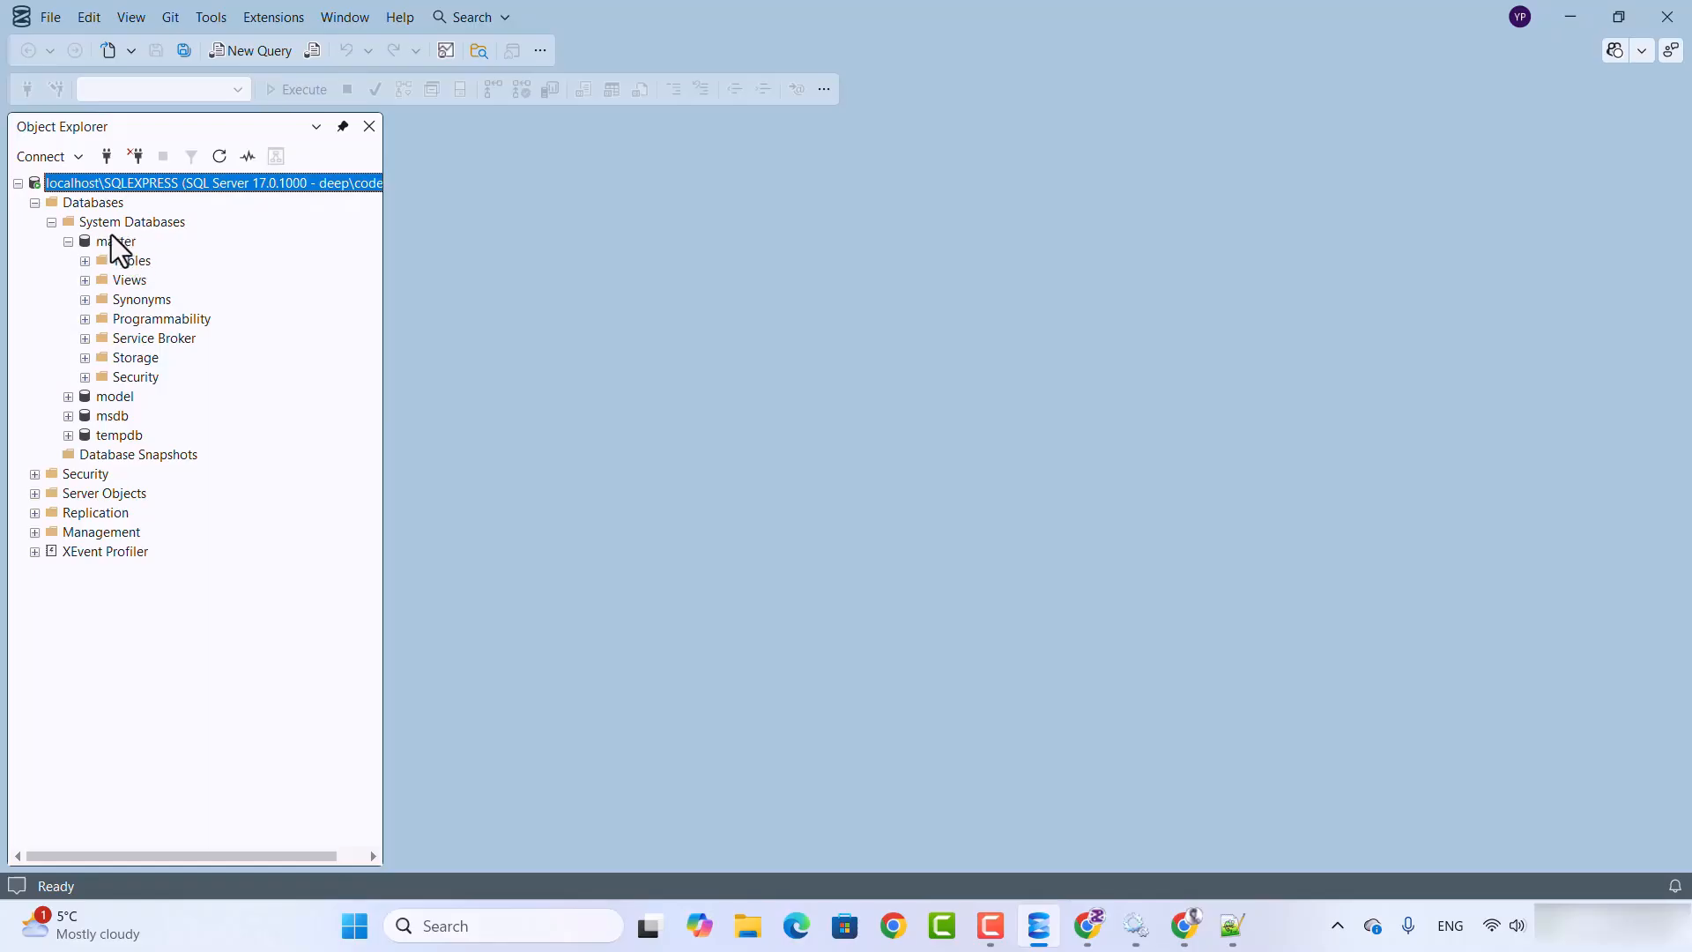
pyautogui.click(84, 261)
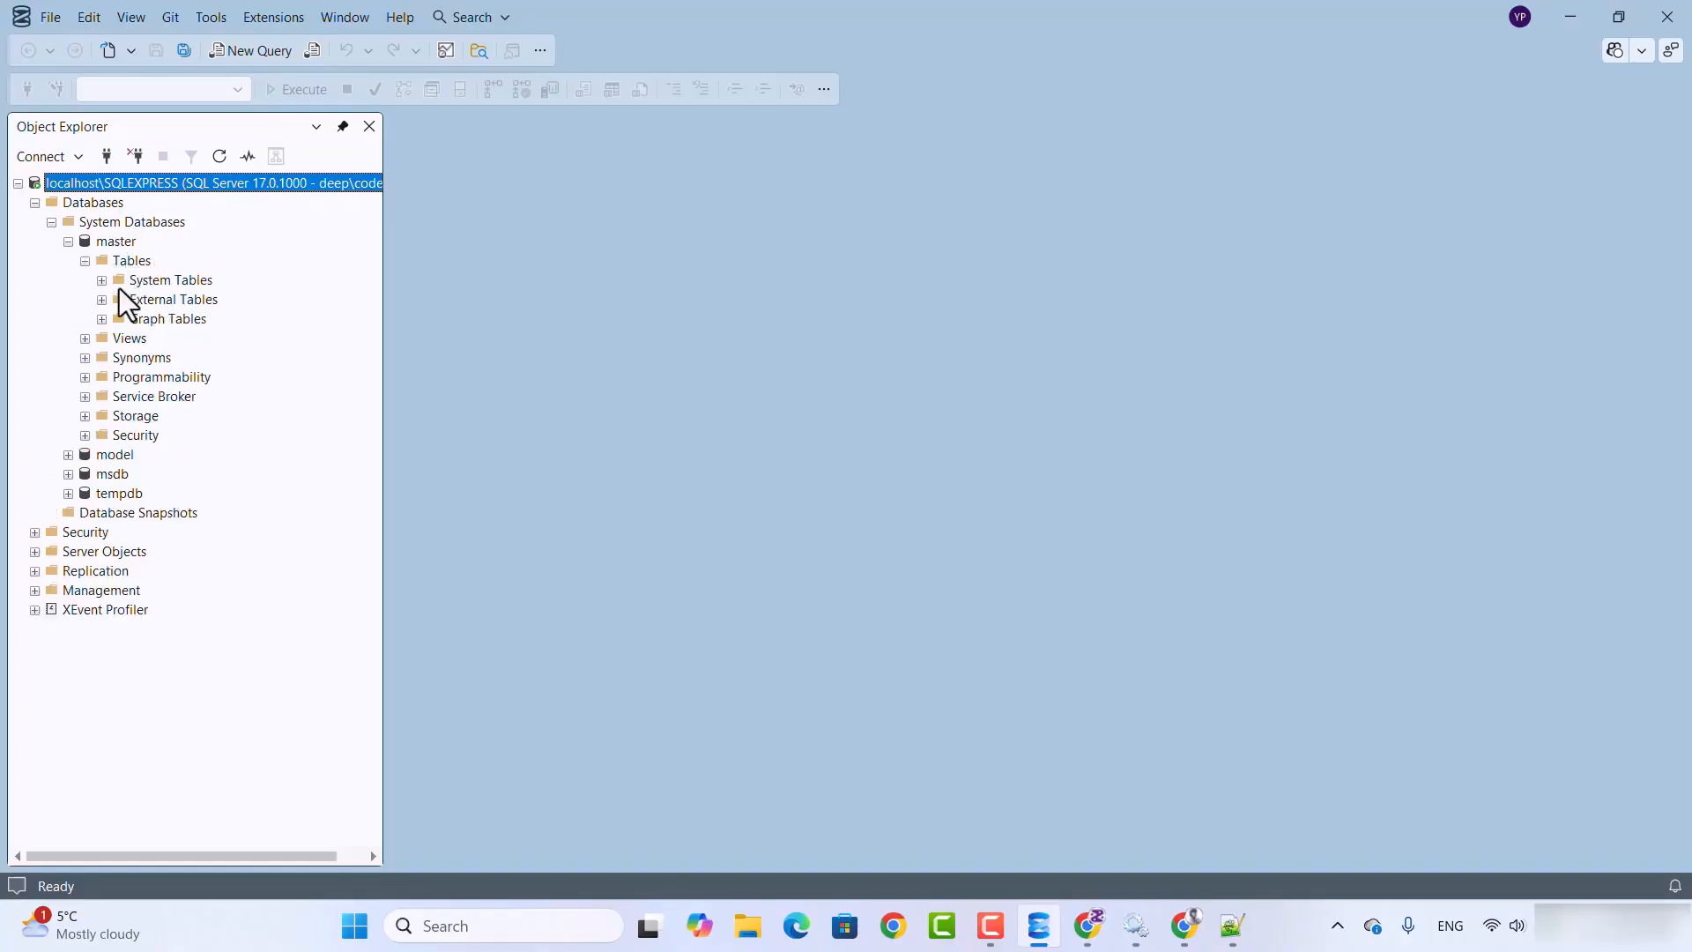
pyautogui.click(101, 280)
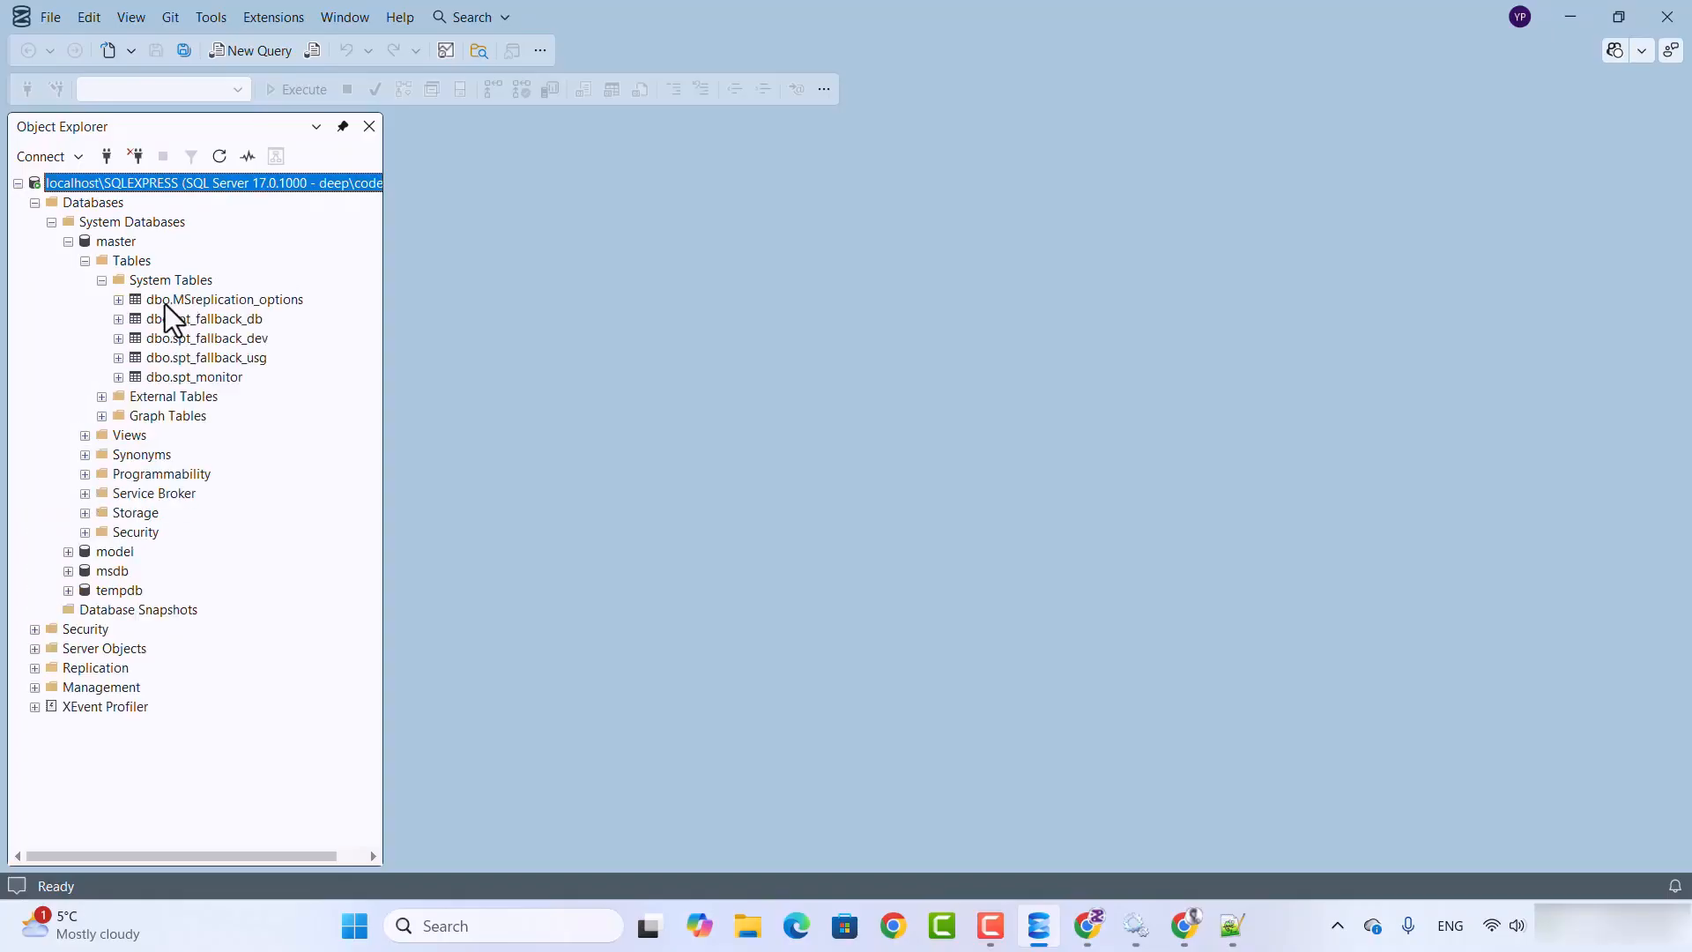
pyautogui.click(118, 300)
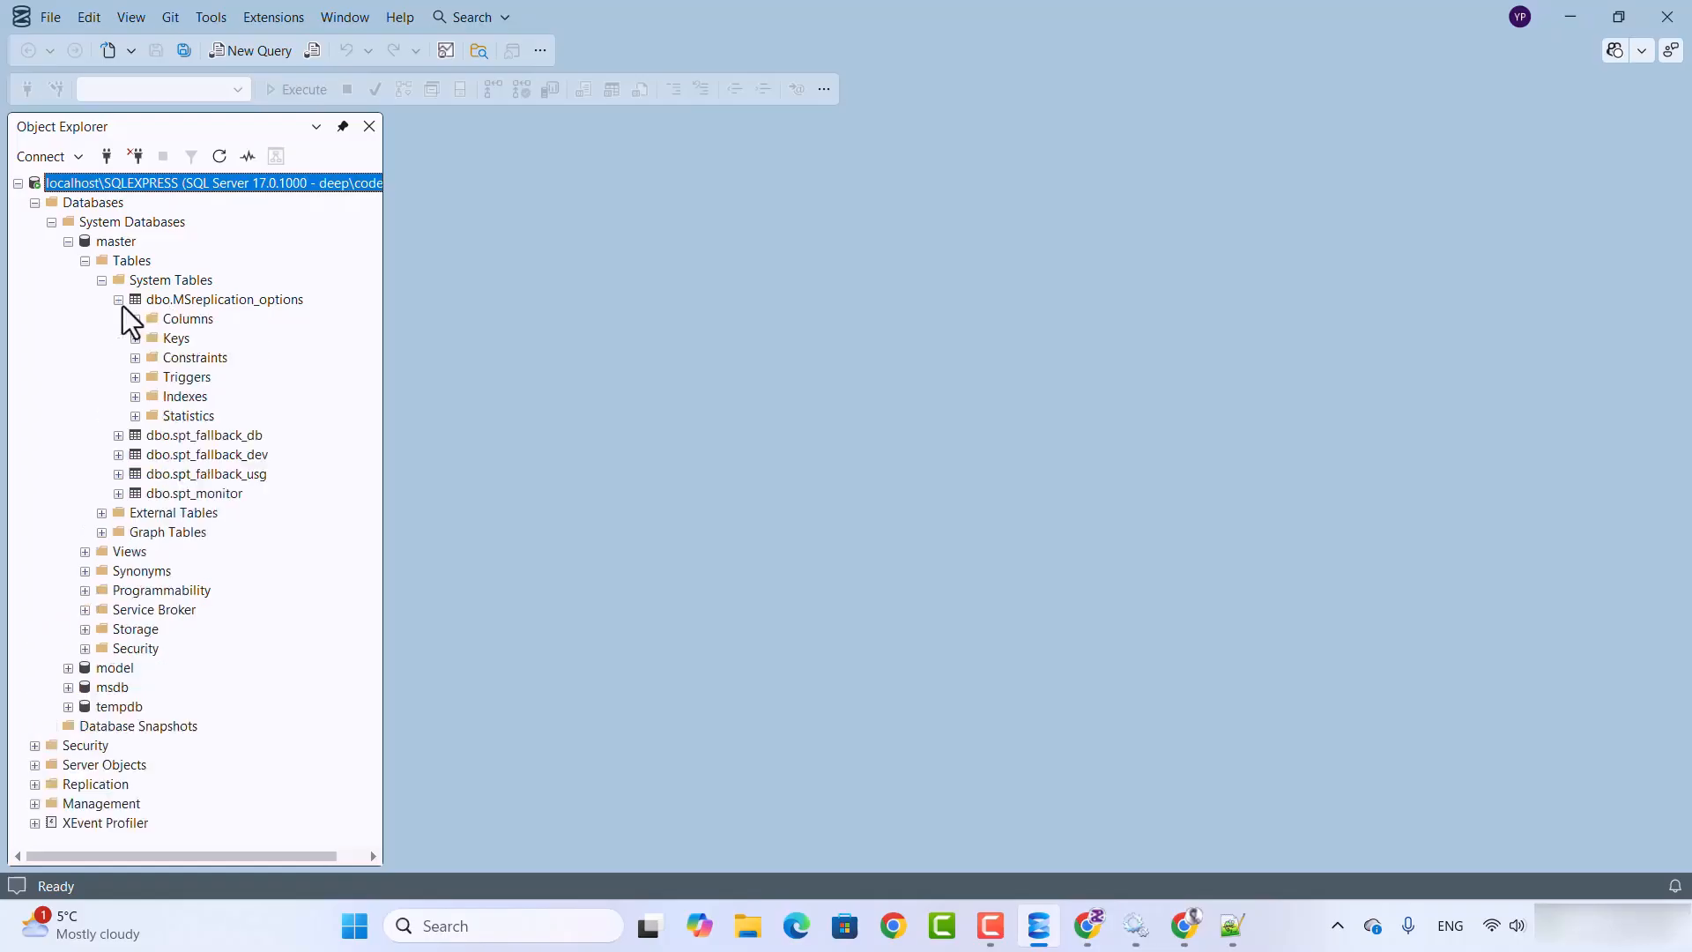
pyautogui.click(135, 320)
# Step: Query the top 1000 rows of dbo.MSreplication_options and highlight the generated SELECT statement
pyautogui.rightClick(227, 300)
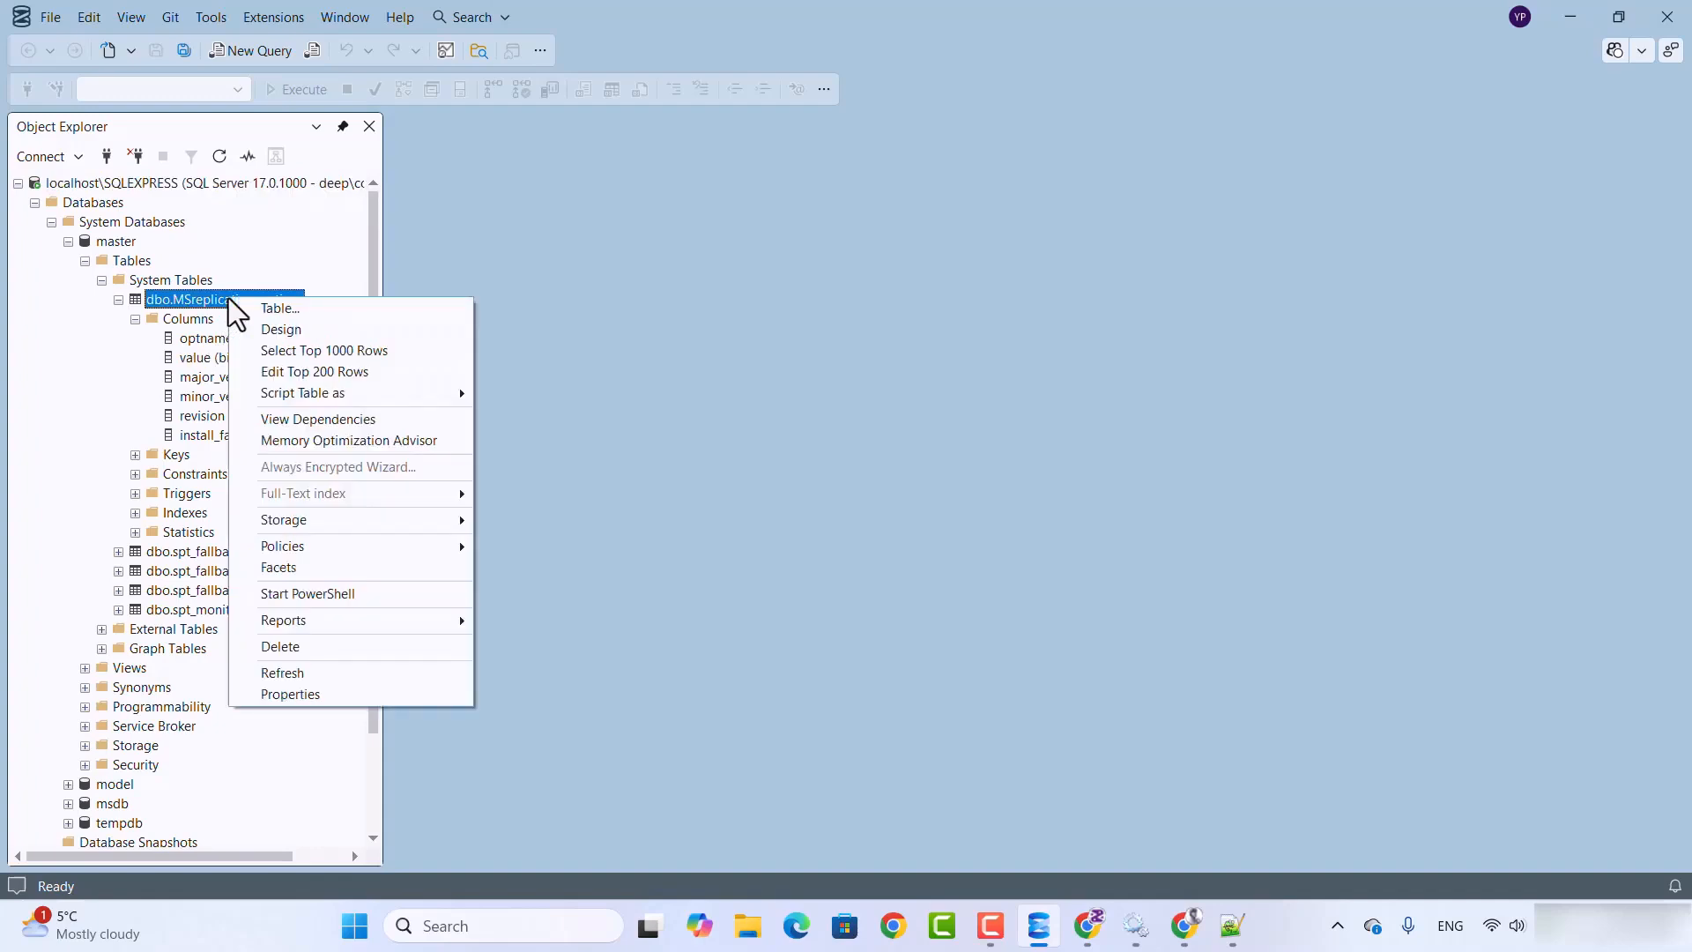
pyautogui.click(295, 356)
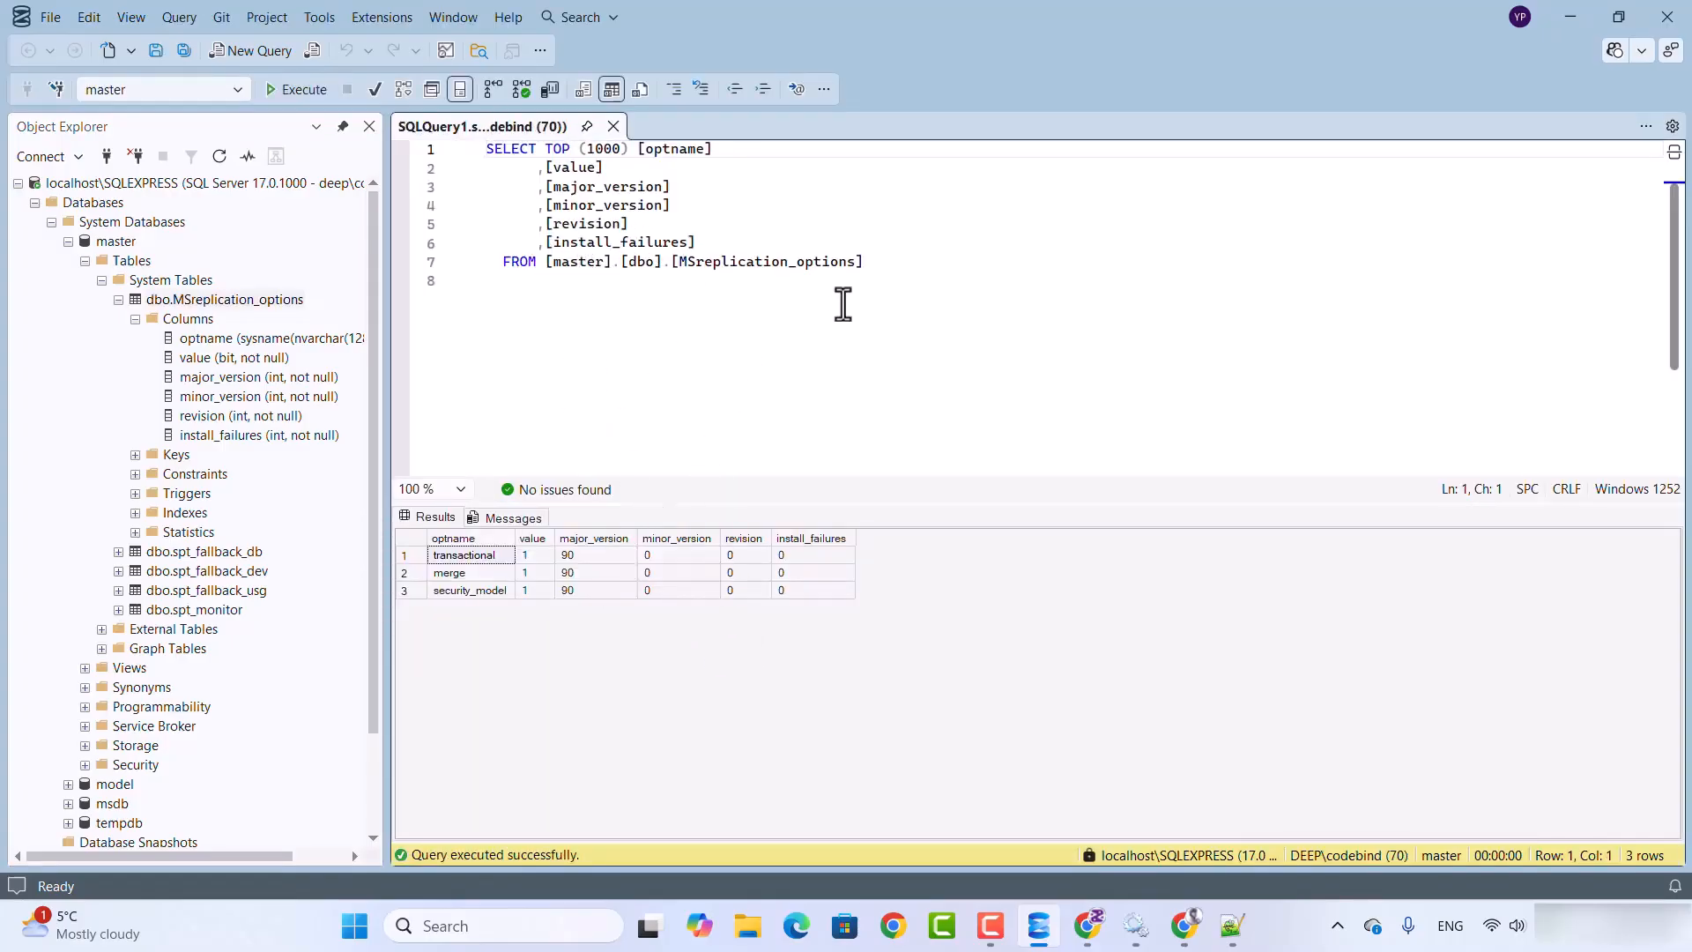
pyautogui.moveTo(900, 262); pyautogui.dragTo(471, 148)
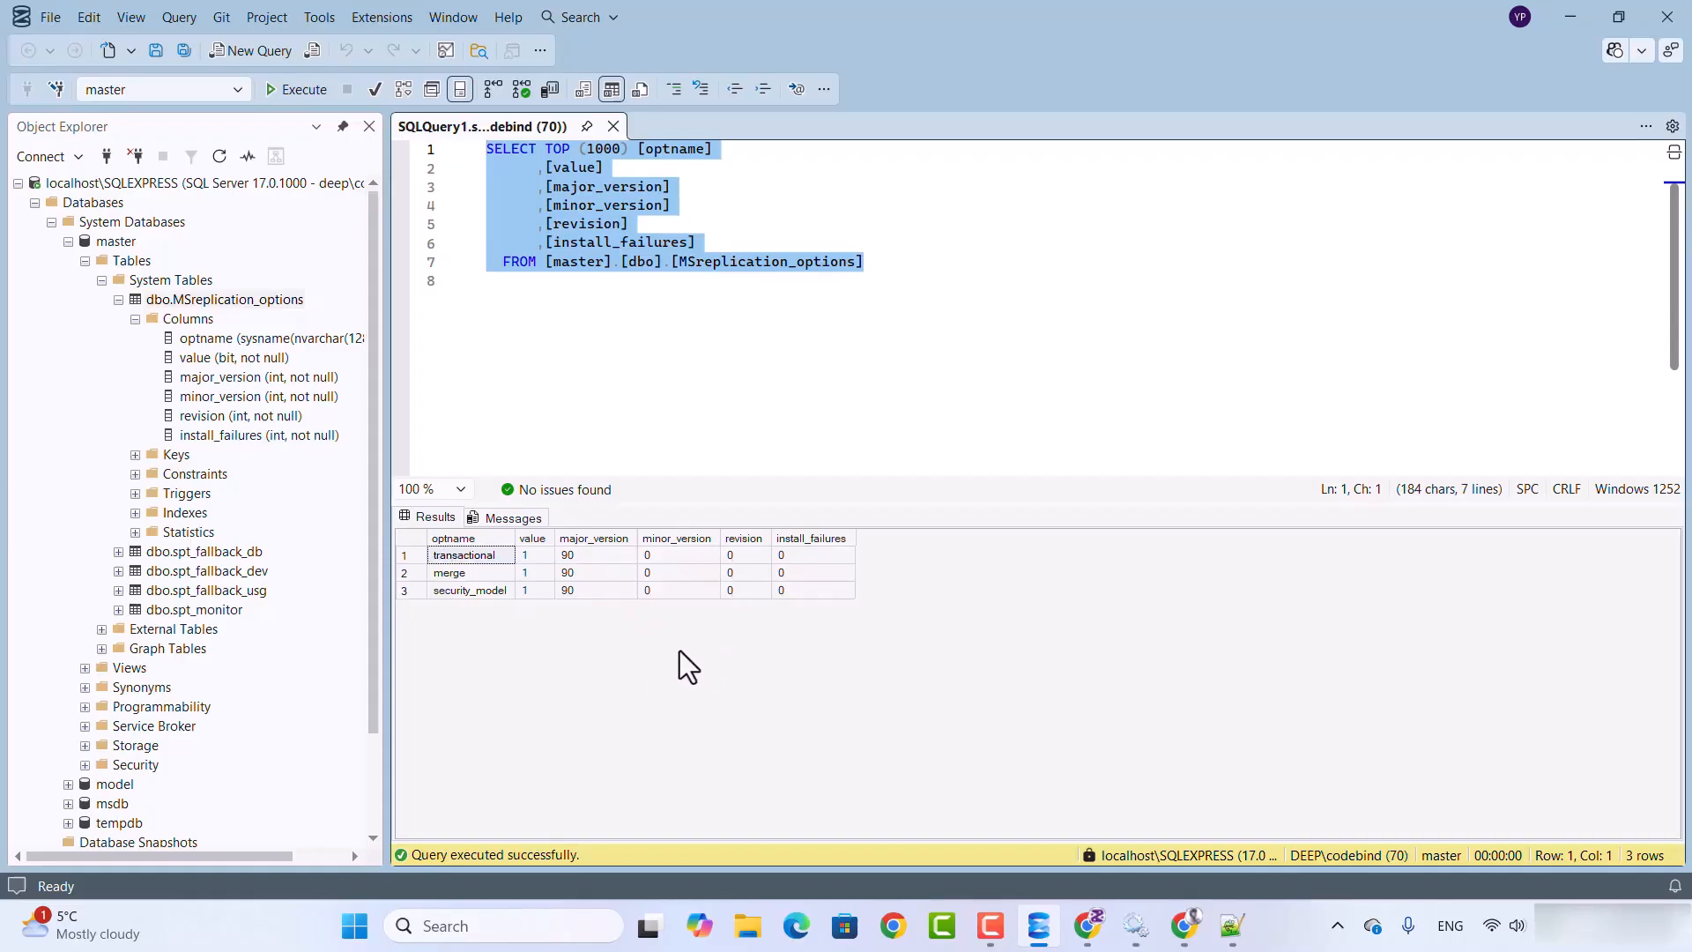
# Step: Expand dbo.spt_fallback_db, query its top 1000 rows, and return to the dbo.MSreplication_options query
pyautogui.click(138, 458)
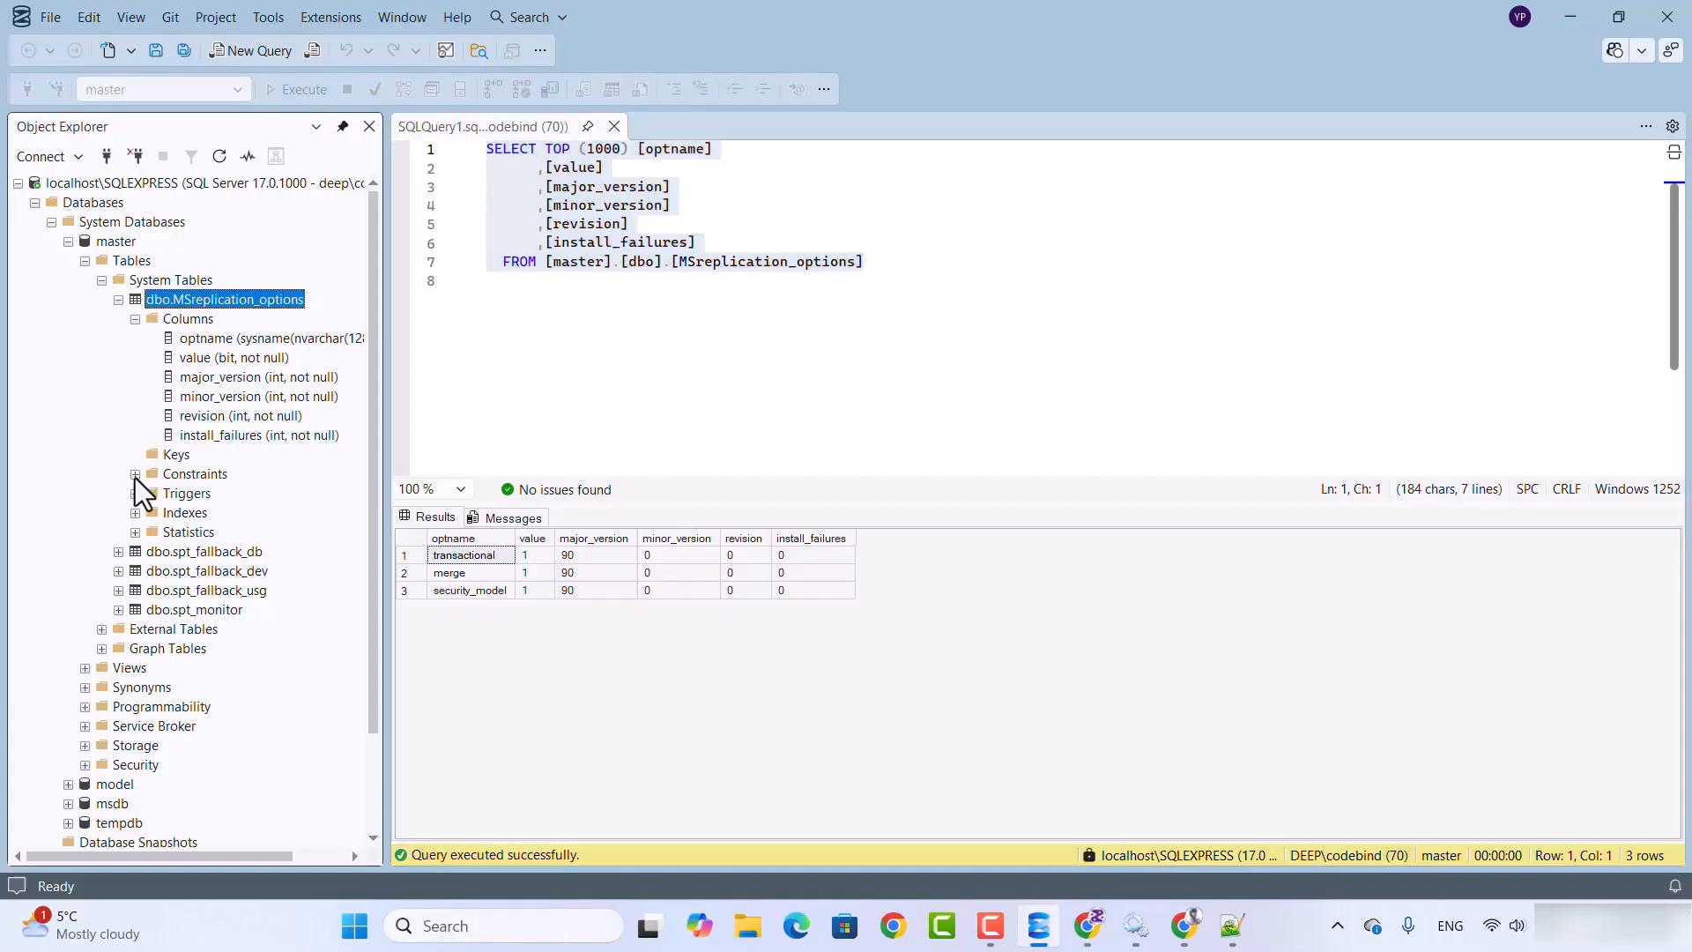
pyautogui.click(119, 551)
pyautogui.scroll(-2, 176, 423)
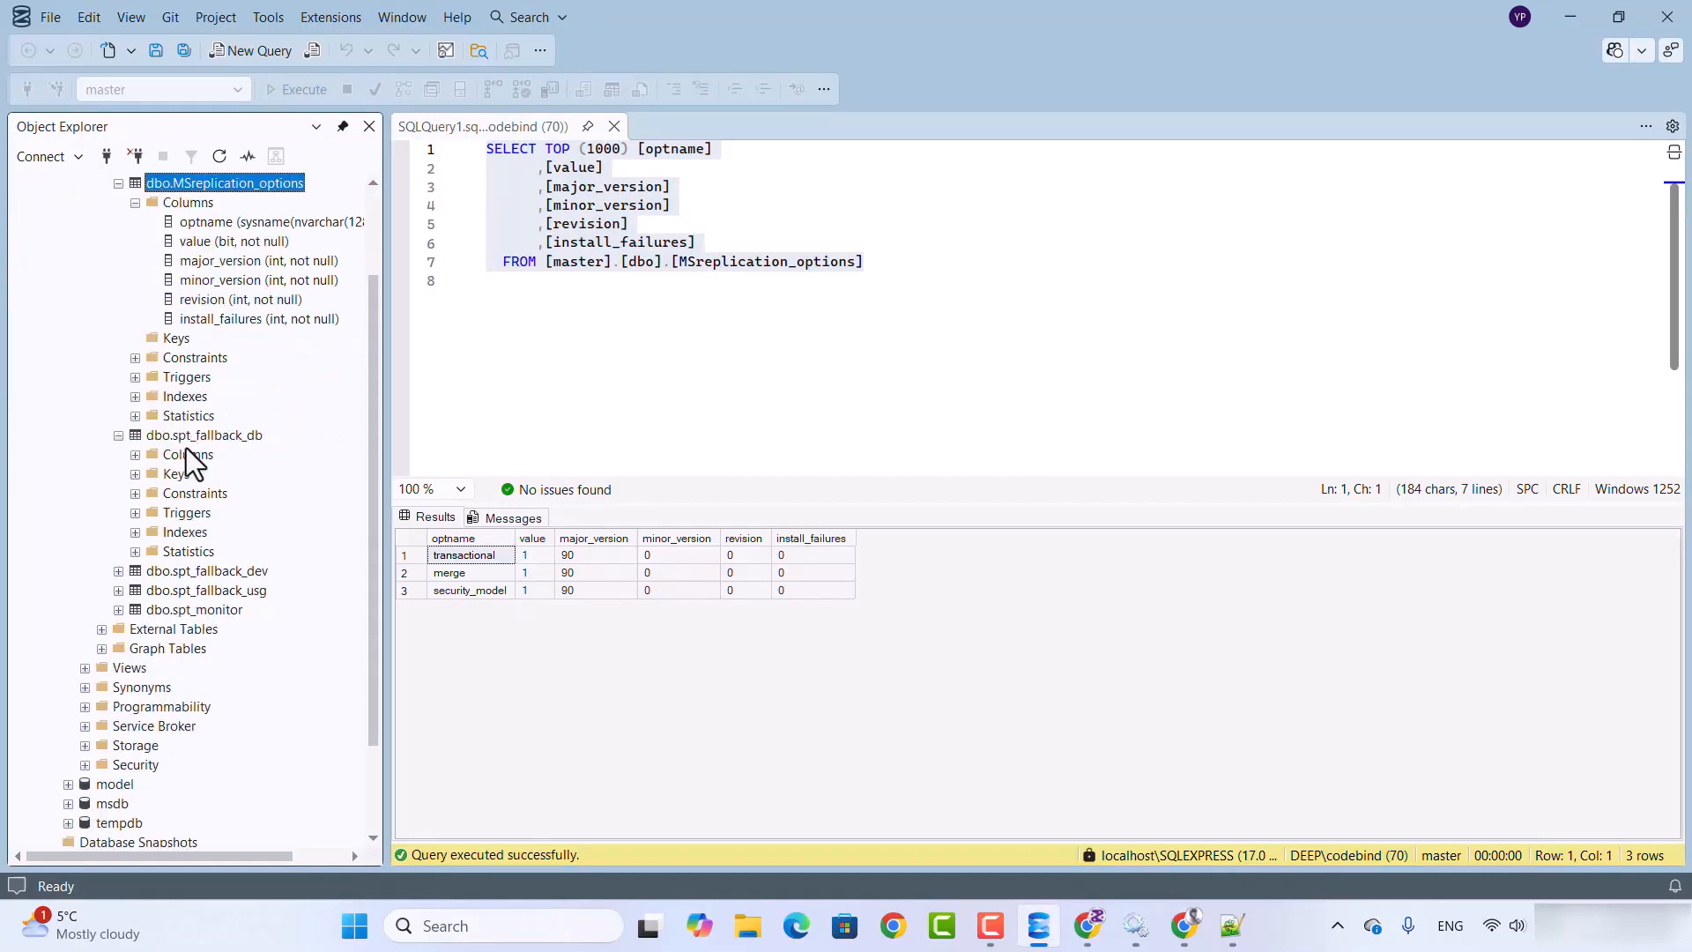
pyautogui.rightClick(194, 437)
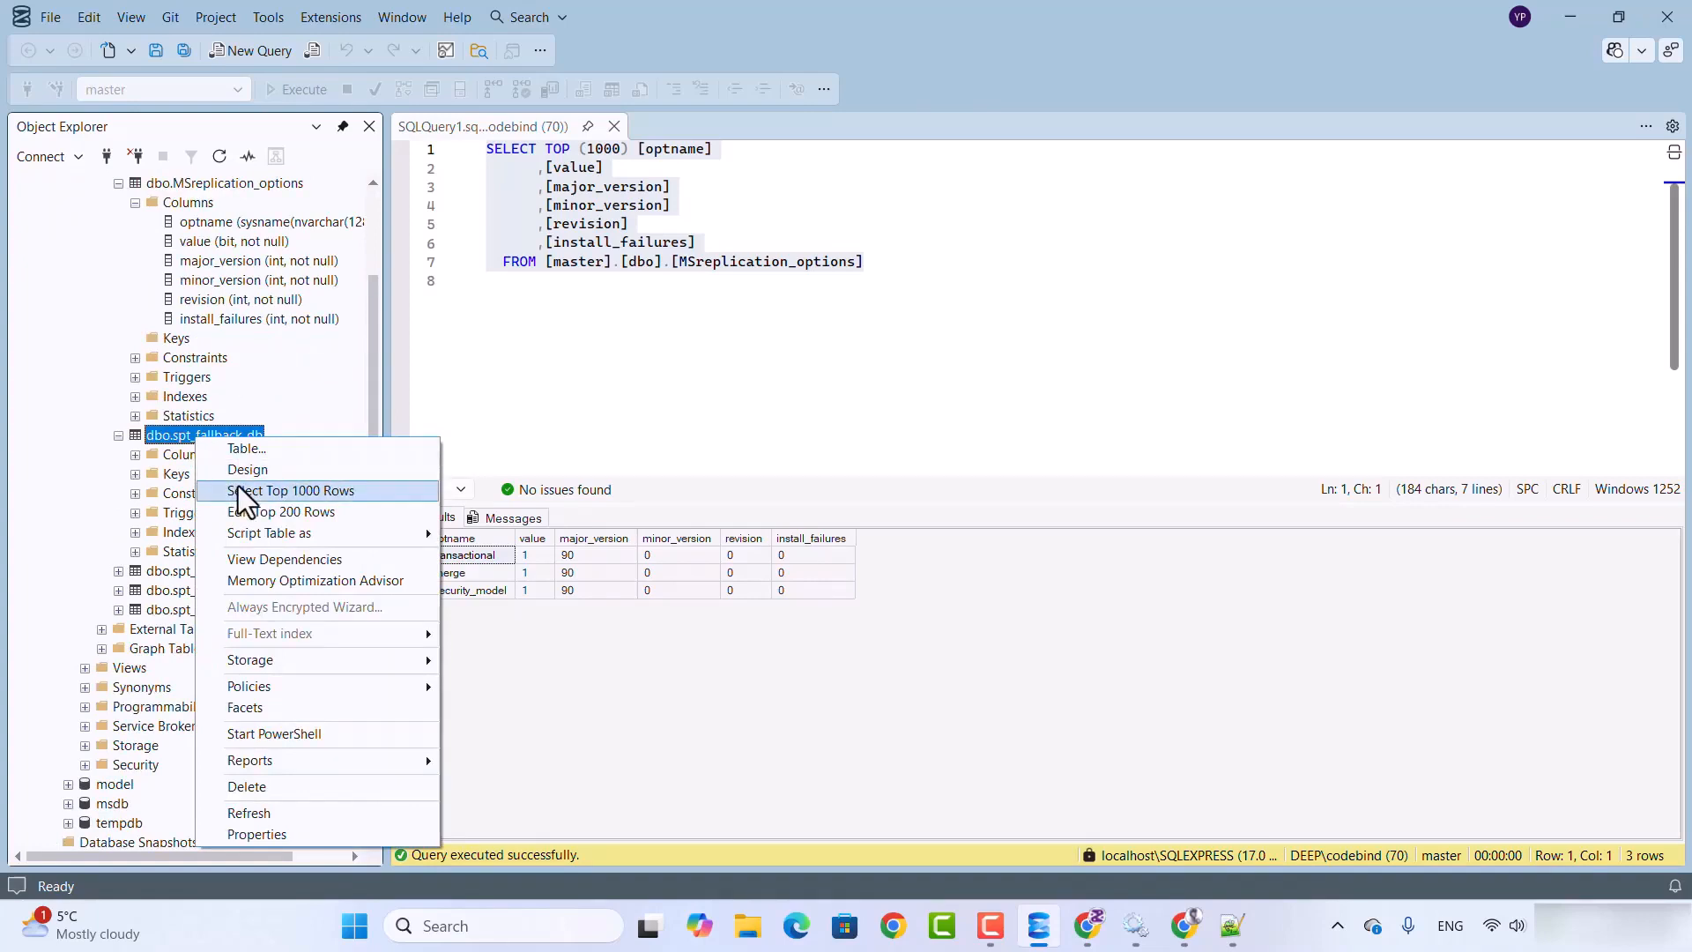
pyautogui.click(238, 490)
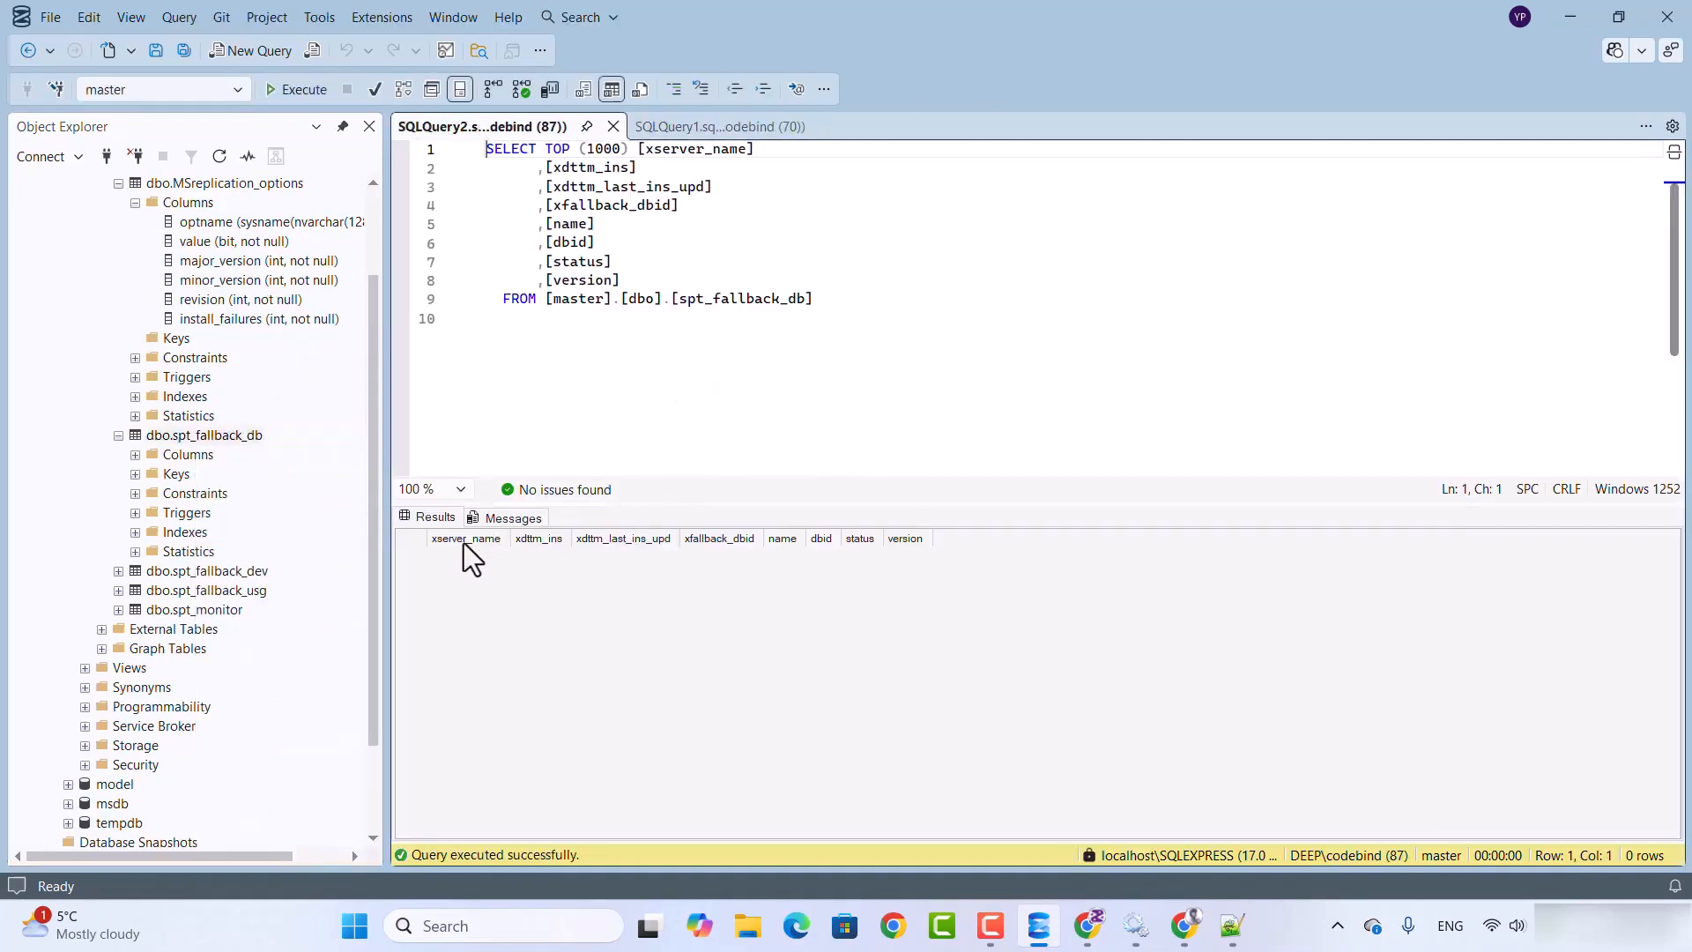
pyautogui.click(753, 346)
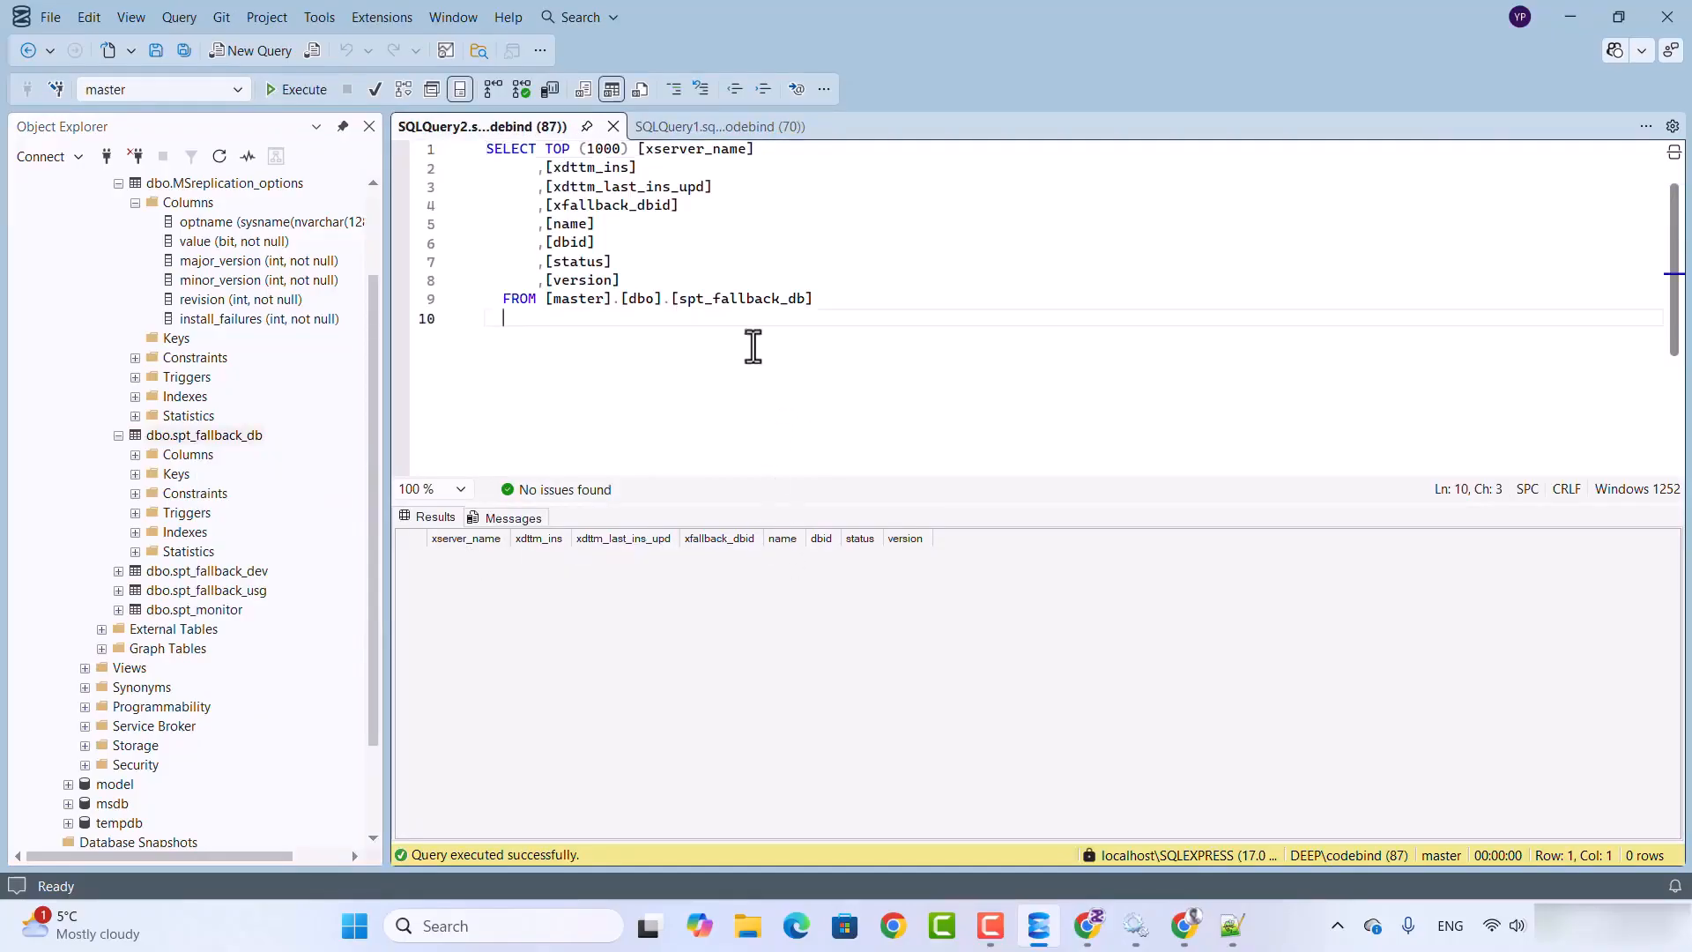
pyautogui.click(719, 128)
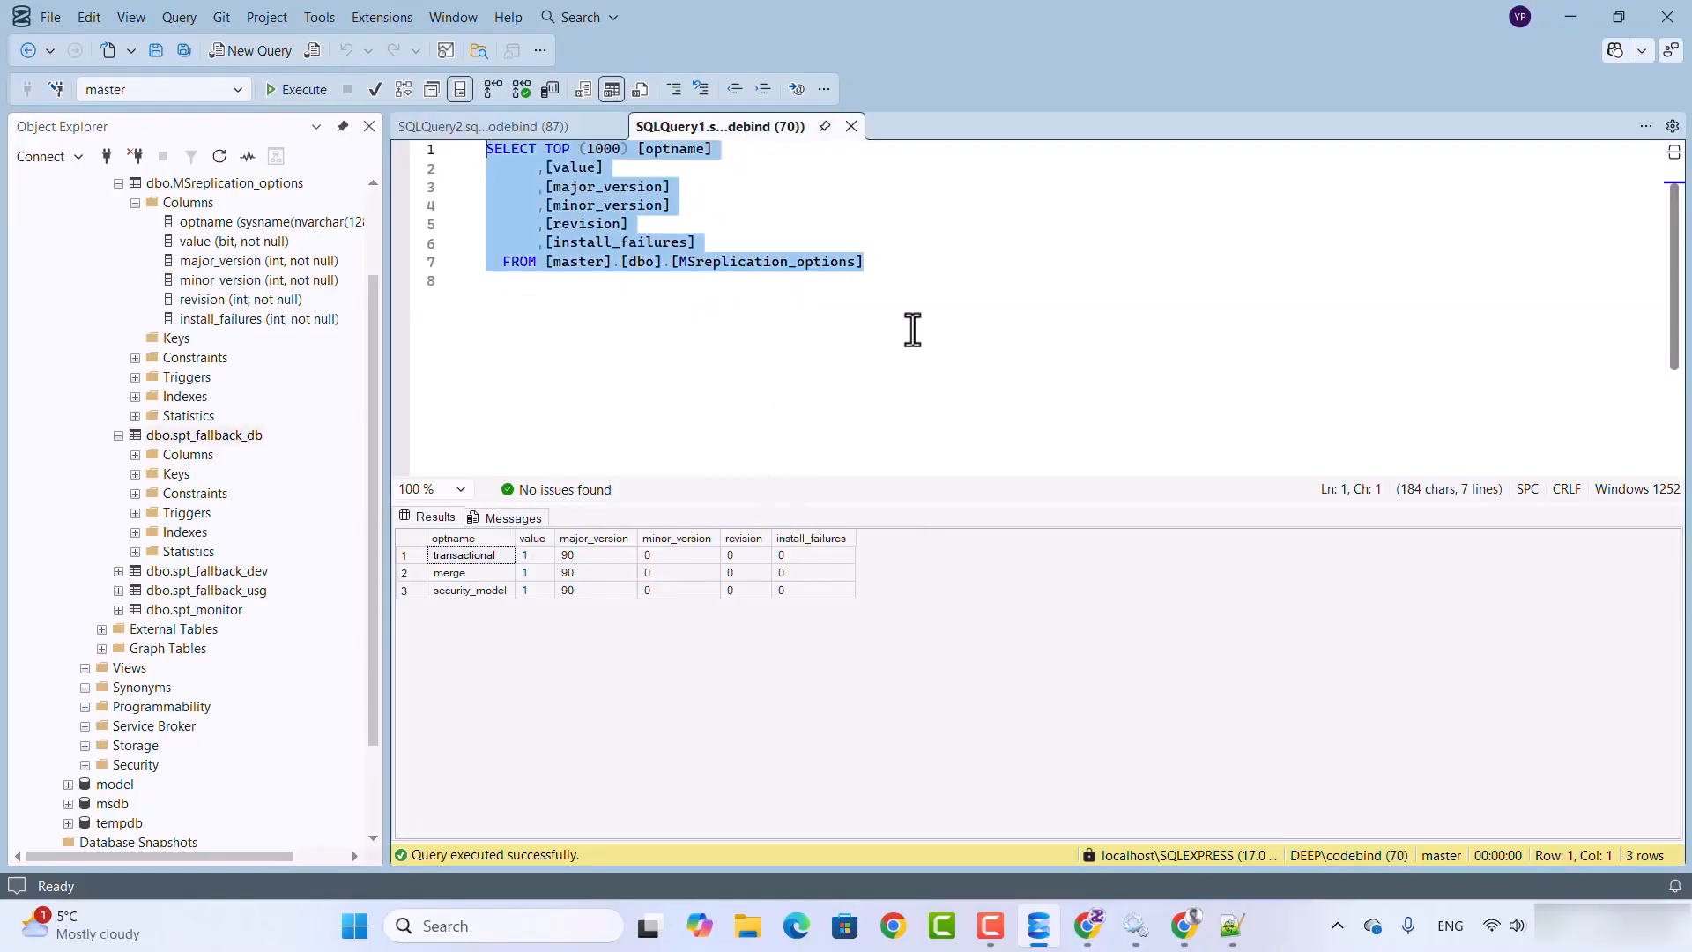